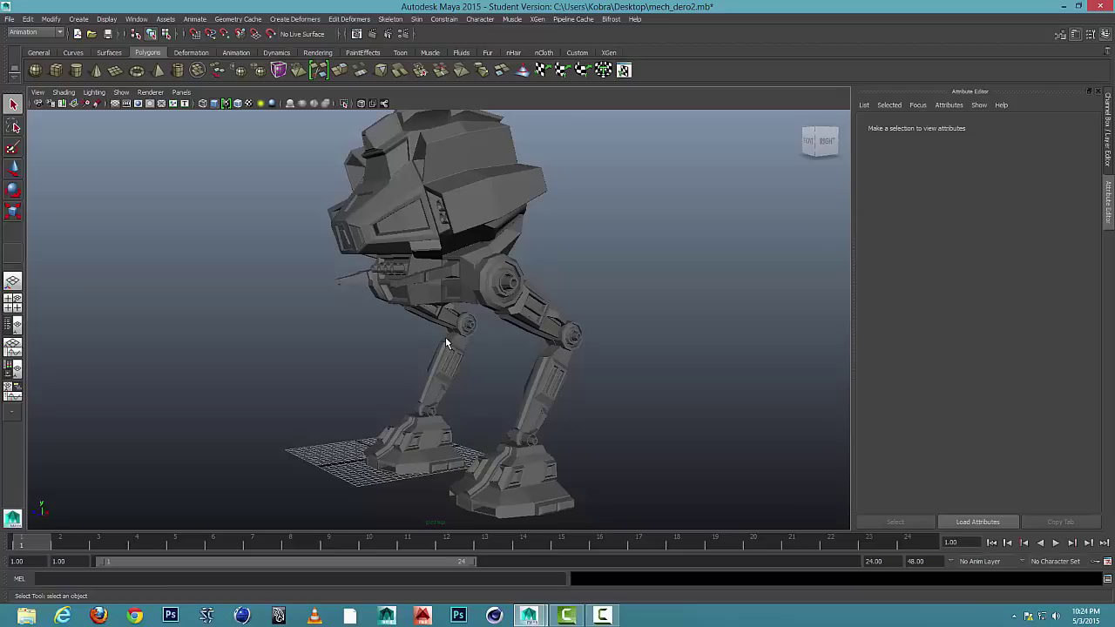
# Step: Examine the mech from several angles, selecting the feet, lower legs, upper legs and body to check the separate meshes
pyautogui.keyDown('alt'); pyautogui.moveTo(444, 335); pyautogui.dragTo(484, 337); pyautogui.keyUp('alt')
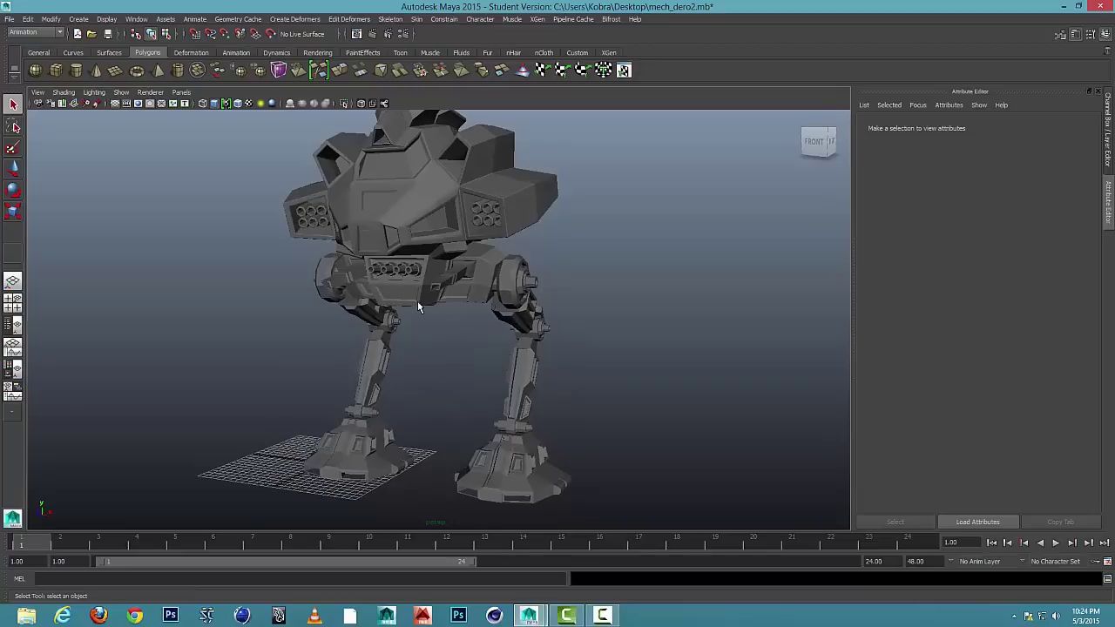
pyautogui.keyDown('alt'); pyautogui.moveTo(437, 300); pyautogui.dragTo(442, 316, button='middle'); pyautogui.keyUp('alt')
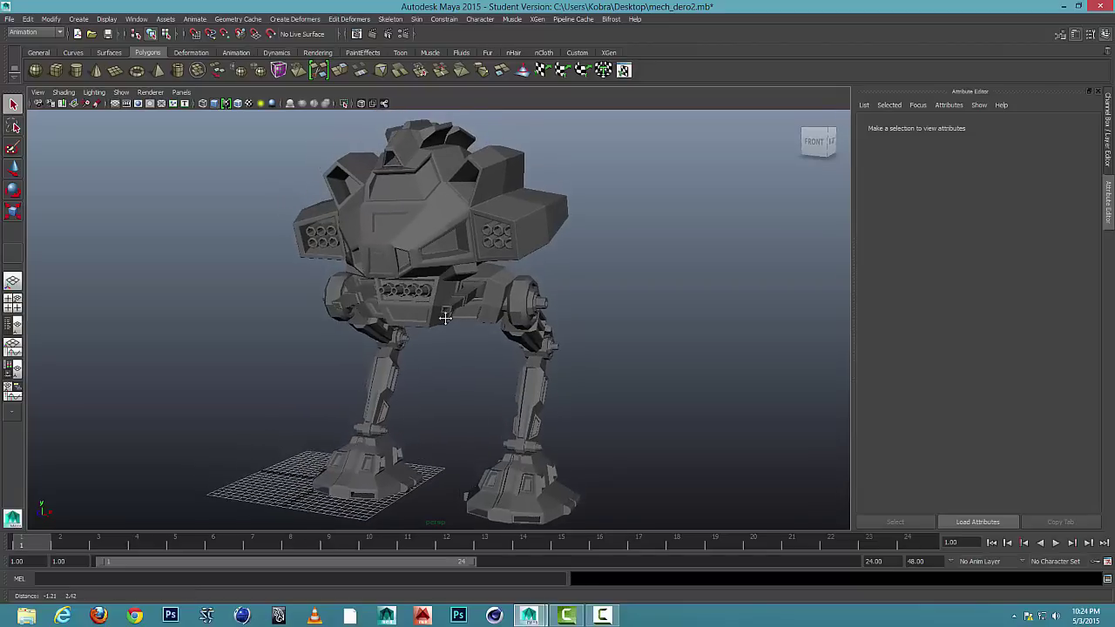
pyautogui.keyDown('alt'); pyautogui.moveTo(441, 316); pyautogui.dragTo(420, 315); pyautogui.keyUp('alt')
pyautogui.keyDown('alt'); pyautogui.moveTo(435, 308); pyautogui.dragTo(435, 306, button='middle'); pyautogui.keyUp('alt')
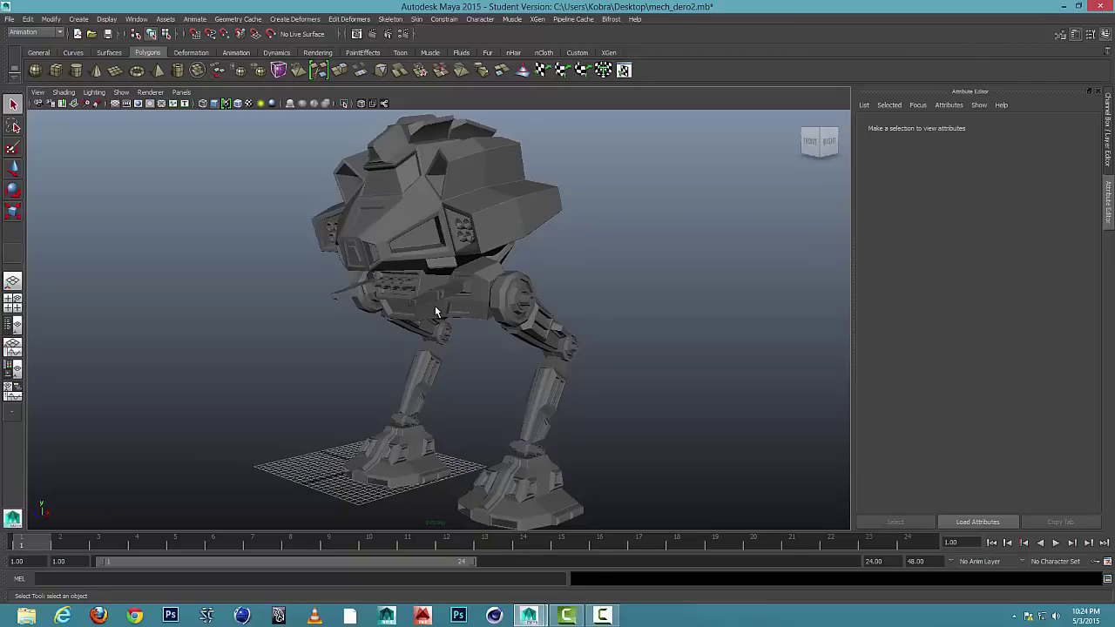
pyautogui.keyDown('alt'); pyautogui.moveTo(436, 311); pyautogui.dragTo(440, 266); pyautogui.keyUp('alt')
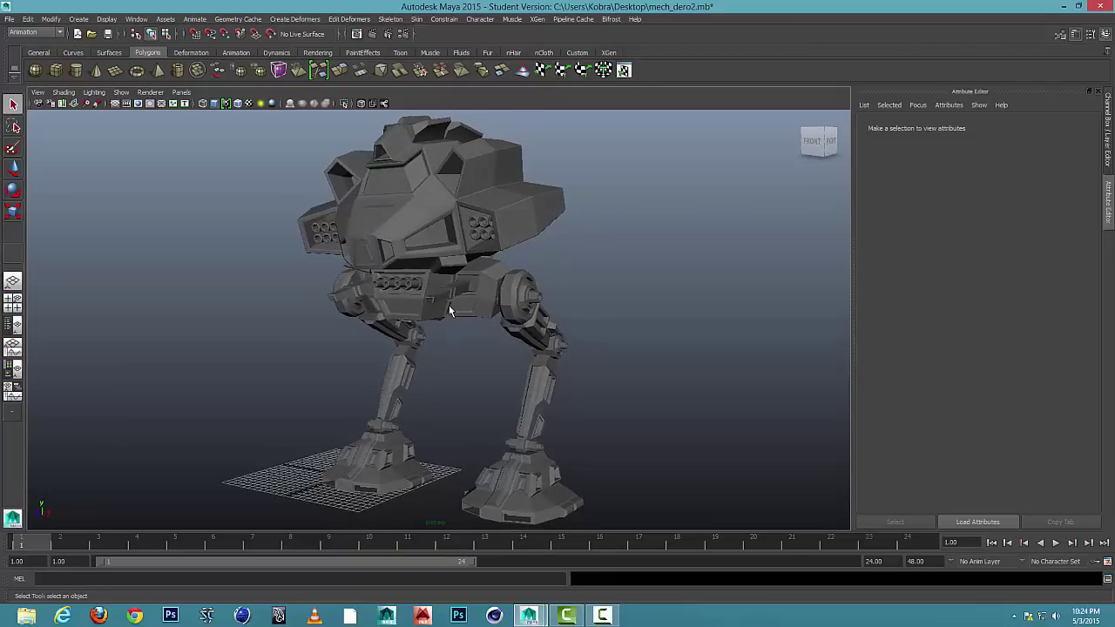
pyautogui.keyDown('alt'); pyautogui.moveTo(450, 311); pyautogui.dragTo(465, 306, button='middle'); pyautogui.keyUp('alt')
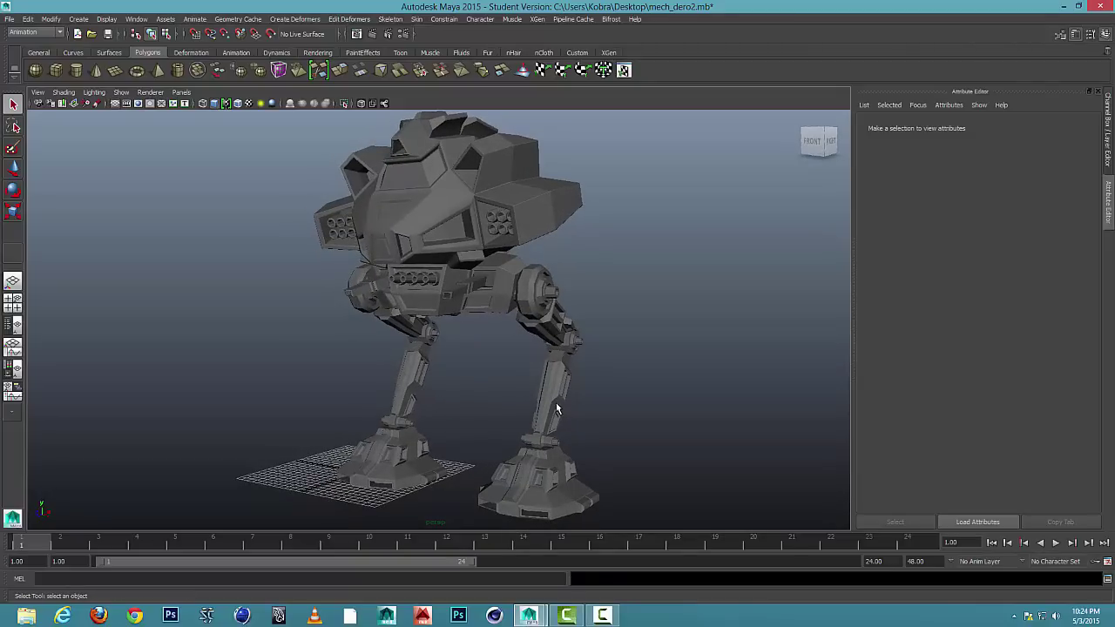
pyautogui.click(548, 500)
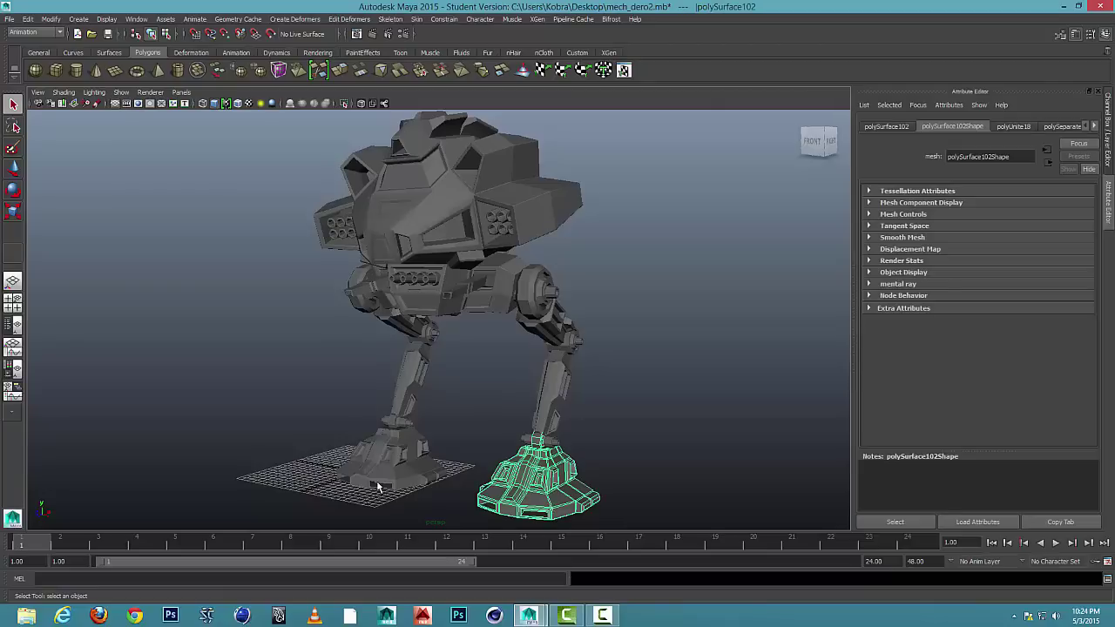
pyautogui.click(378, 481)
pyautogui.click(539, 494)
pyautogui.click(548, 409)
pyautogui.click(413, 381)
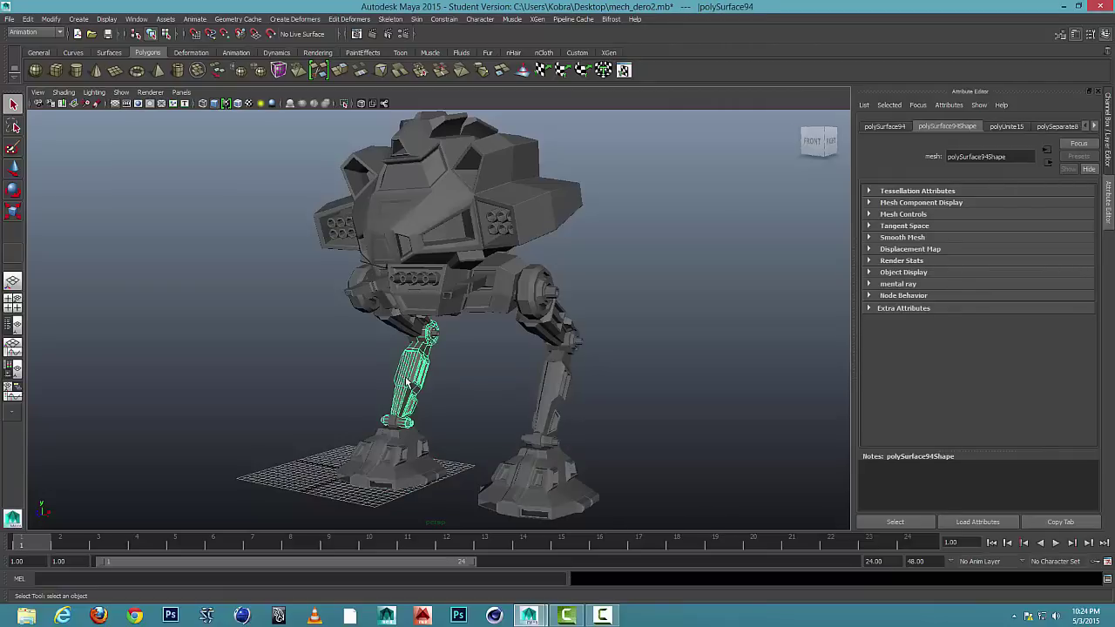
pyautogui.click(556, 325)
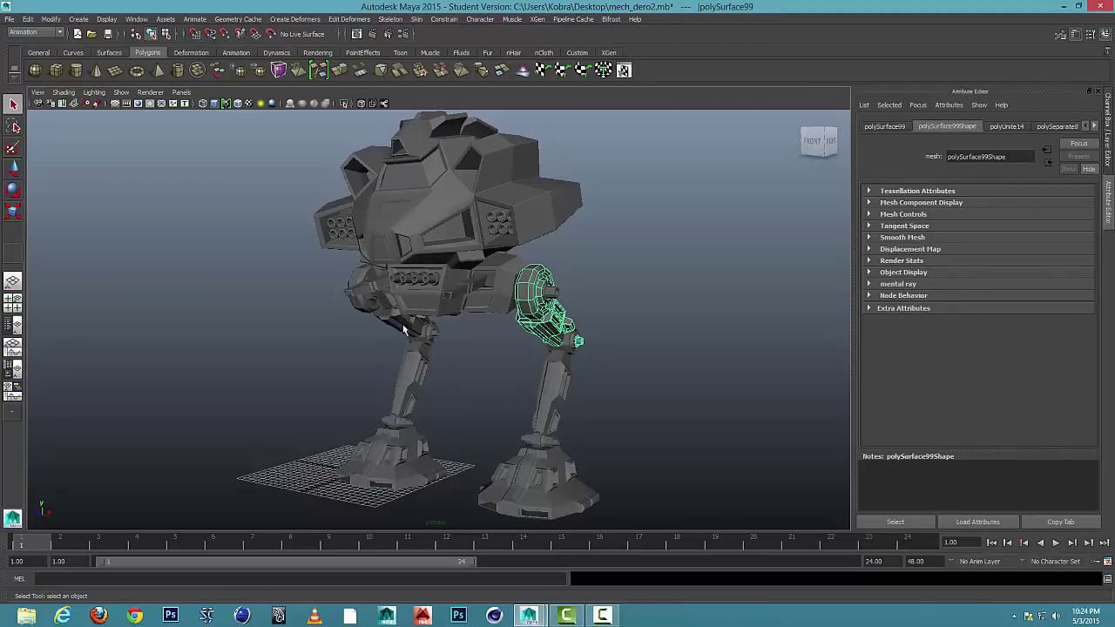
pyautogui.click(417, 334)
pyautogui.click(439, 193)
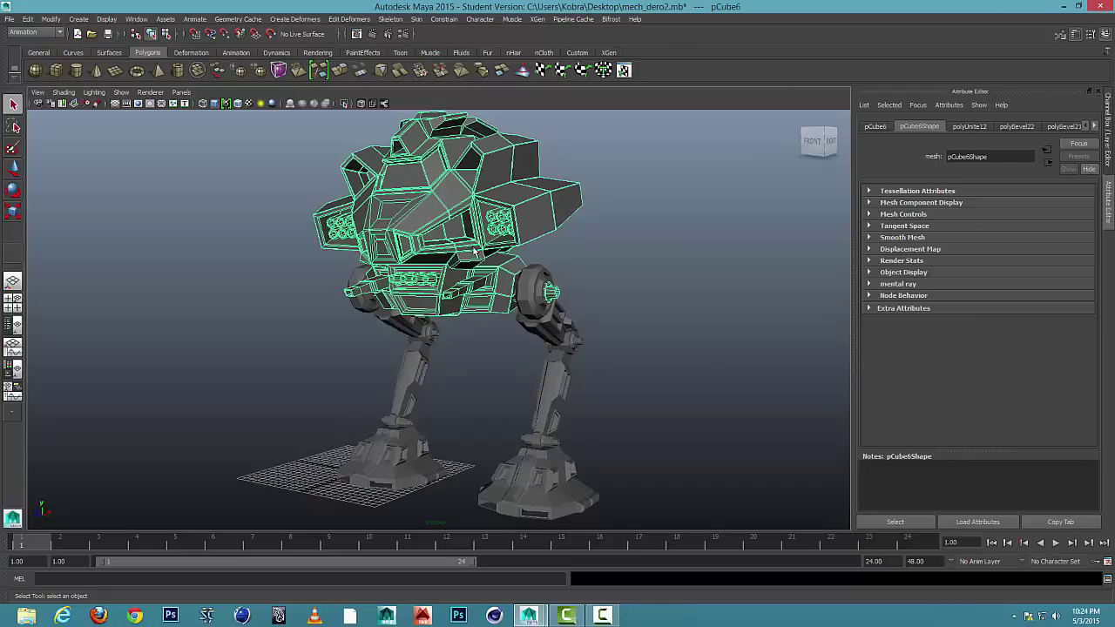
pyautogui.keyDown('alt'); pyautogui.moveTo(439, 193); pyautogui.dragTo(421, 191); pyautogui.keyUp('alt')
pyautogui.keyDown('alt'); pyautogui.moveTo(423, 270); pyautogui.dragTo(420, 271); pyautogui.keyUp('alt')
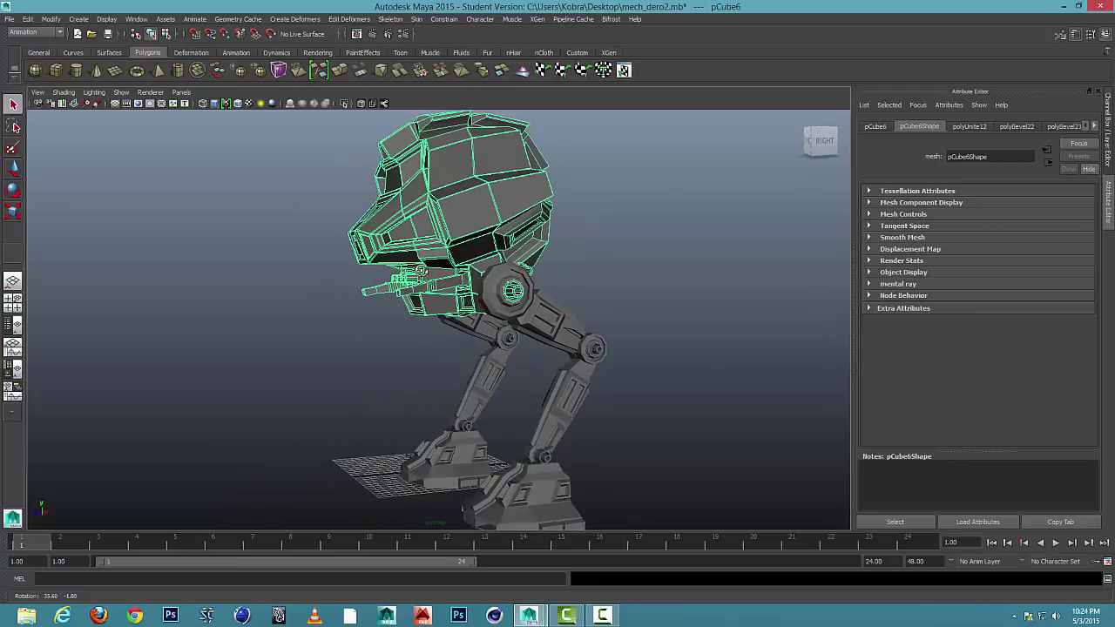
# Step: Center the pivot of the upper leg on the mech's left side and move it outward, clear of the body
pyautogui.click(559, 316)
pyautogui.keyDown('alt'); pyautogui.moveTo(482, 306); pyautogui.dragTo(517, 302, button='middle'); pyautogui.keyUp('alt')
pyautogui.keyDown('alt'); pyautogui.moveTo(514, 303); pyautogui.dragTo(447, 300); pyautogui.keyUp('alt')
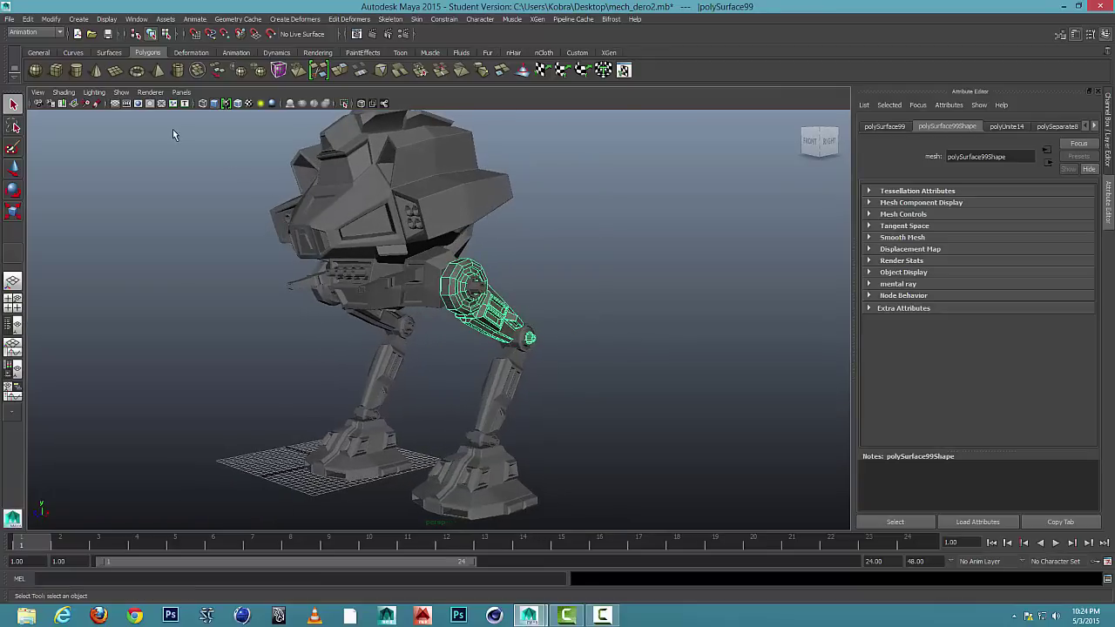
pyautogui.click(13, 169)
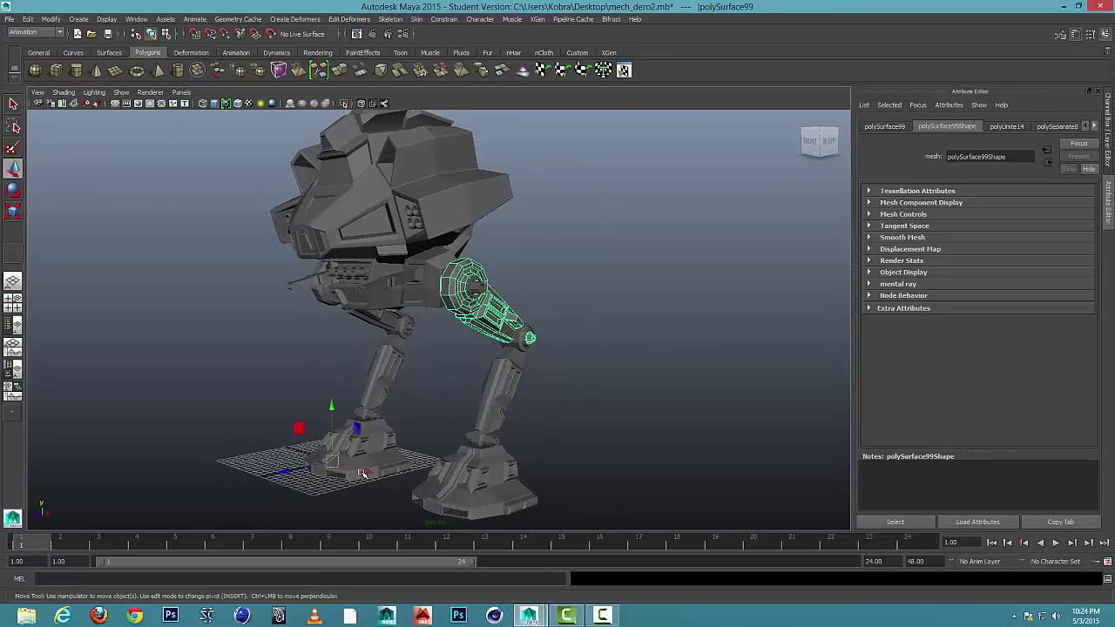
pyautogui.click(51, 19)
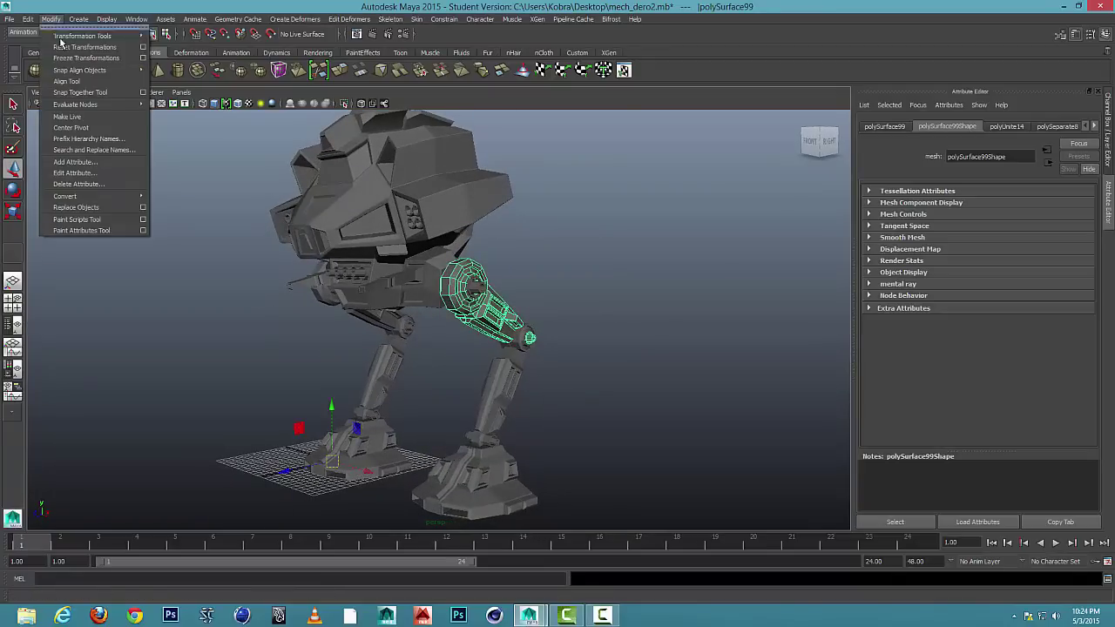
pyautogui.click(79, 131)
pyautogui.moveTo(526, 306); pyautogui.dragTo(607, 308)
pyautogui.scroll(2, 607, 308)
pyautogui.keyDown('alt'); pyautogui.moveTo(614, 309); pyautogui.dragTo(592, 288, button='middle'); pyautogui.keyUp('alt')
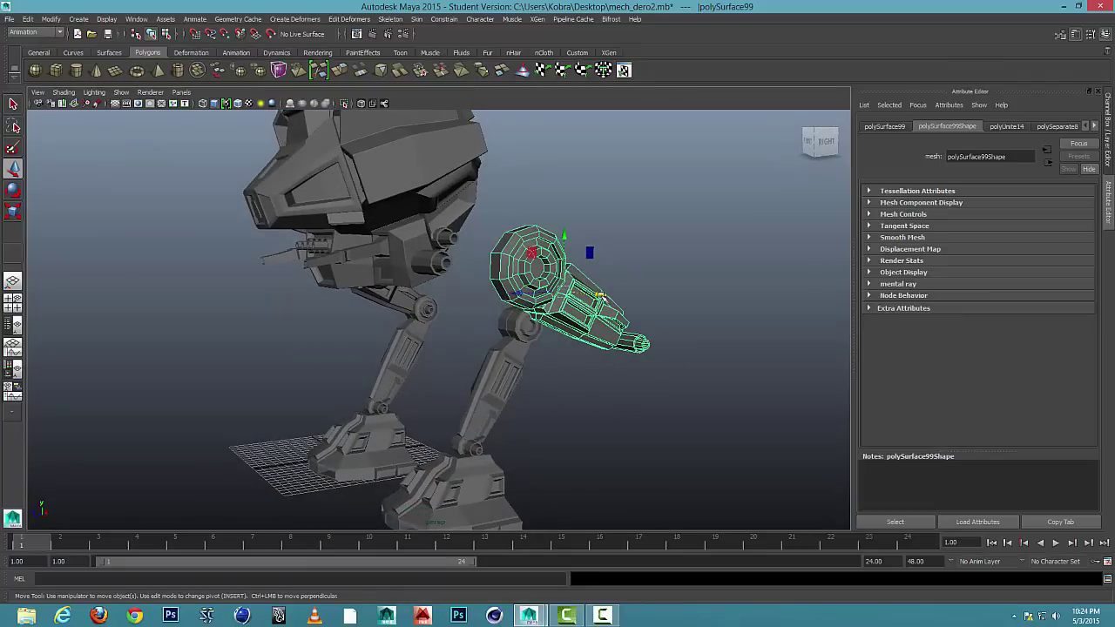
pyautogui.moveTo(604, 298); pyautogui.dragTo(632, 296)
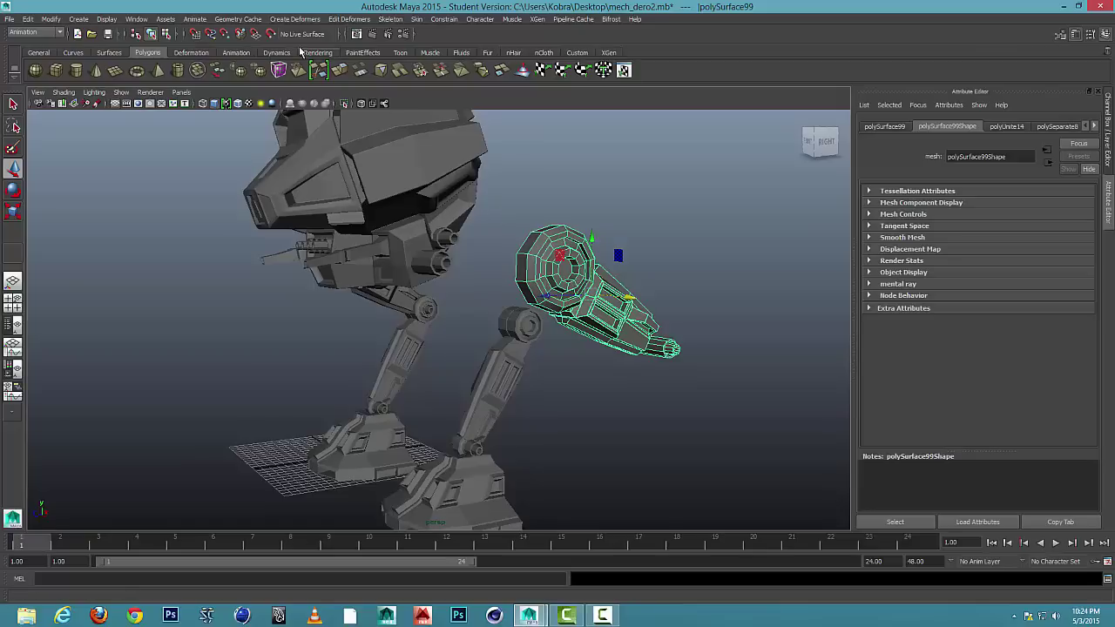
# Step: Switch to the Polygons menu set, separate the detached upper leg into its individual pieces, and select them one by one to check them
pyautogui.click(35, 32)
pyautogui.click(35, 49)
pyautogui.click(216, 20)
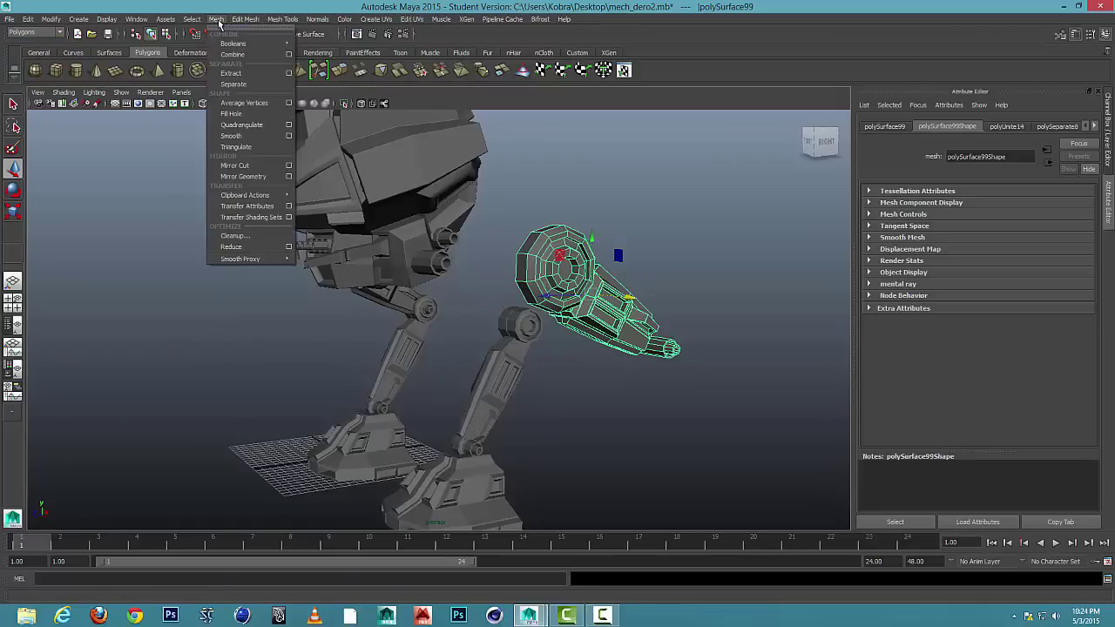
pyautogui.click(232, 84)
pyautogui.click(667, 269)
pyautogui.click(611, 304)
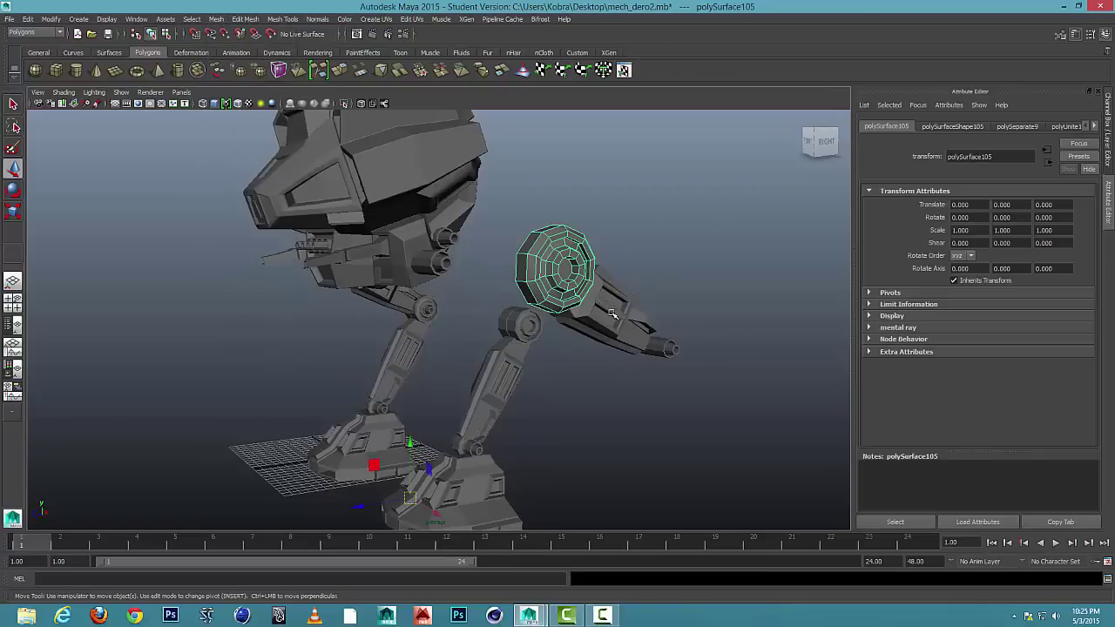
pyautogui.click(643, 334)
pyautogui.click(656, 347)
pyautogui.keyDown('alt'); pyautogui.moveTo(656, 346); pyautogui.dragTo(660, 341); pyautogui.keyUp('alt')
pyautogui.click(573, 252)
# Step: Combine the upper leg's strut, knee pin and round hip piece into a single mesh
pyautogui.click(655, 335)
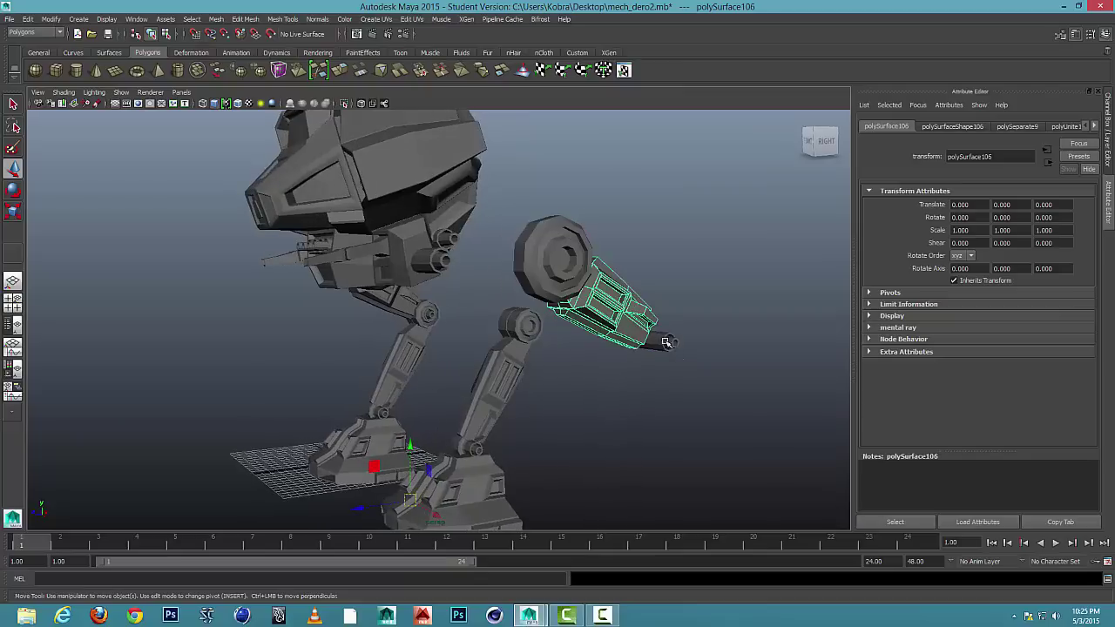
pyautogui.click(668, 342)
pyautogui.click(561, 257)
pyautogui.click(216, 19)
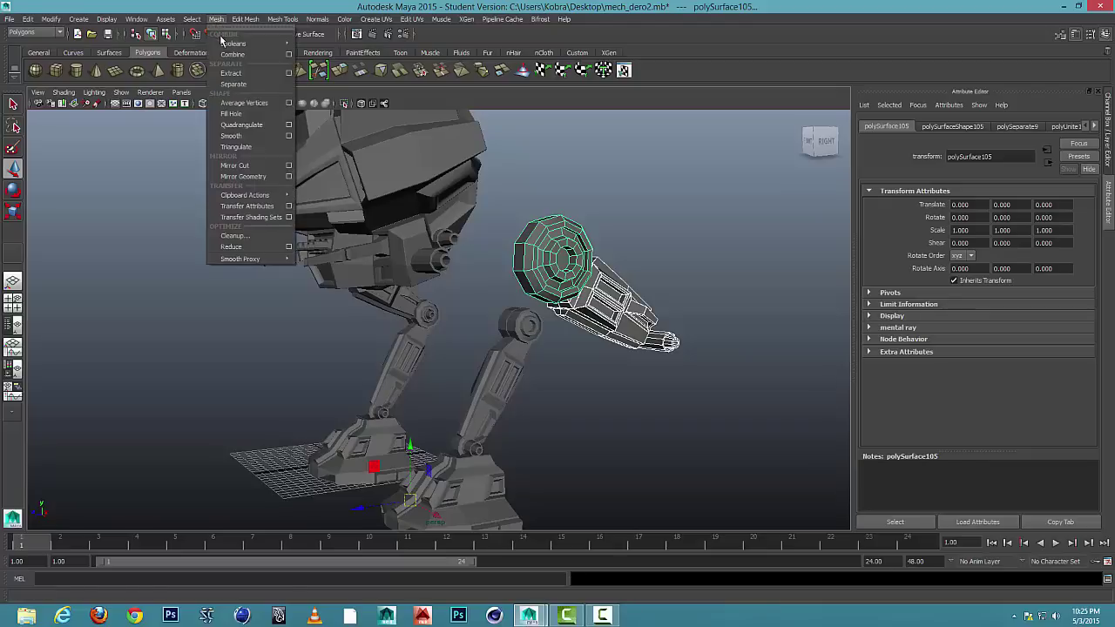
pyautogui.click(232, 54)
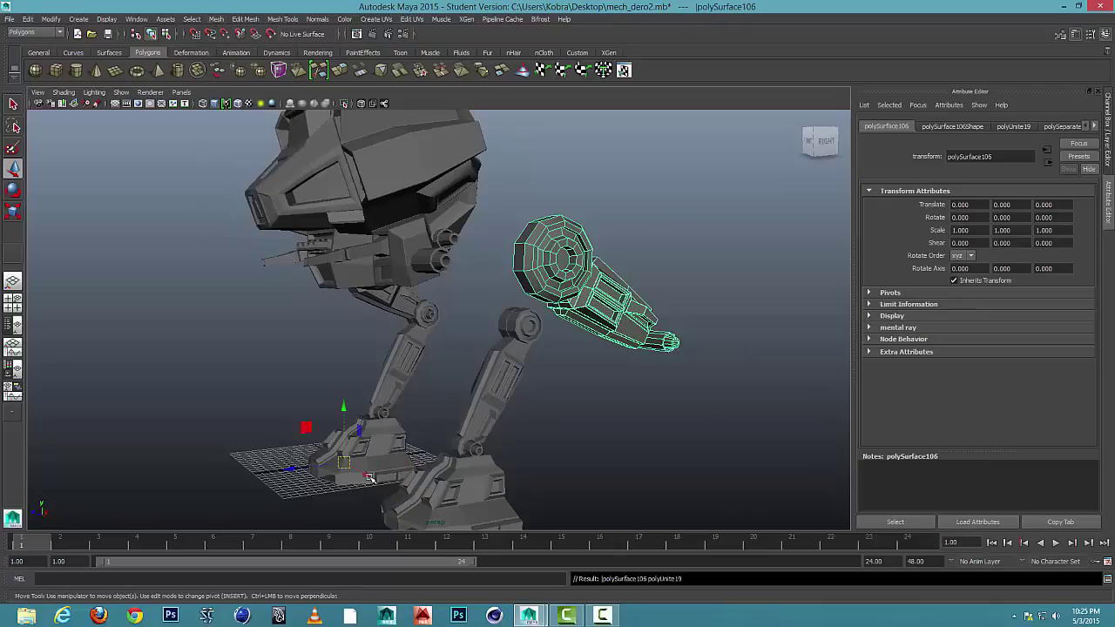
# Step: Move the combined upper leg back along X by about 19 units onto the hip joint
pyautogui.moveTo(370, 479); pyautogui.dragTo(426, 346)
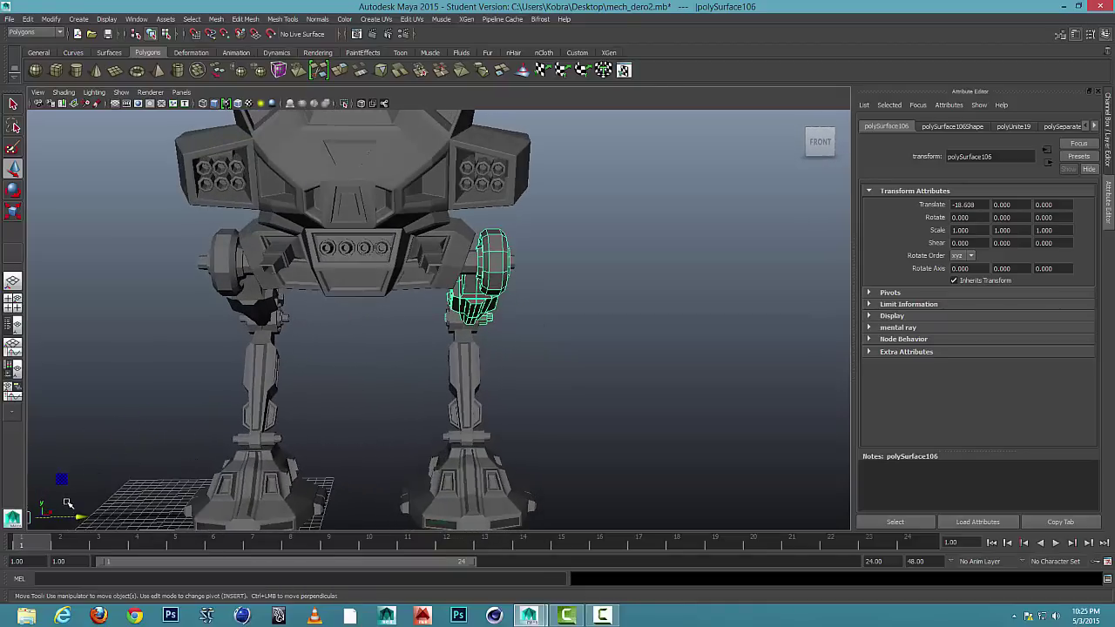
pyautogui.moveTo(80, 517); pyautogui.dragTo(75, 516)
pyautogui.keyDown('alt'); pyautogui.moveTo(171, 423); pyautogui.dragTo(199, 400); pyautogui.keyUp('alt')
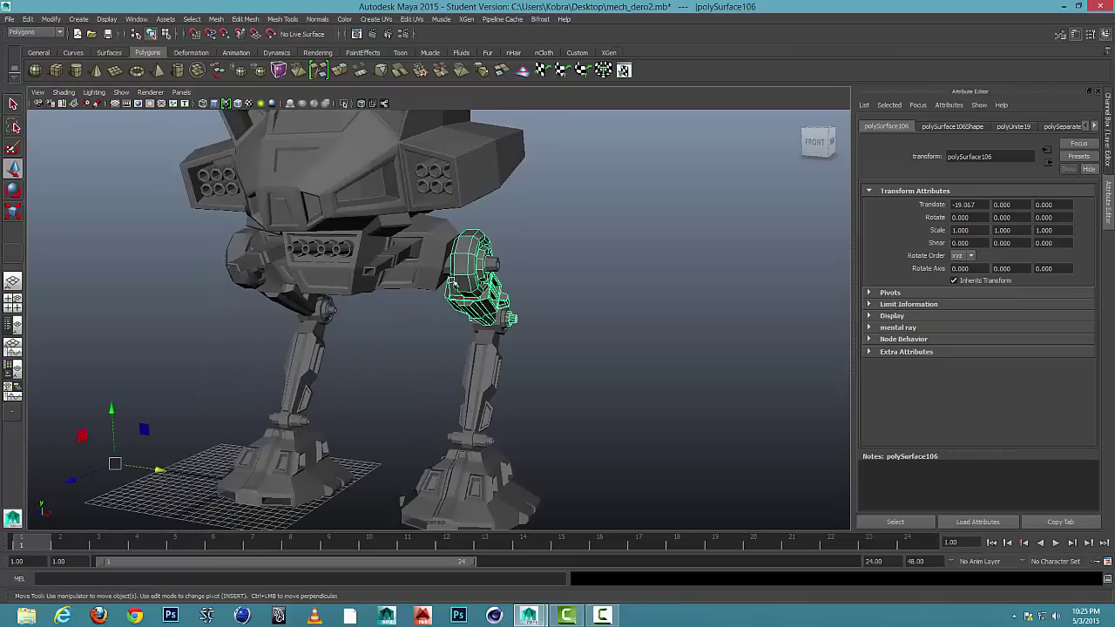
# Step: Select the lower legs and feet individually to check which mesh parts belong together
pyautogui.click(480, 384)
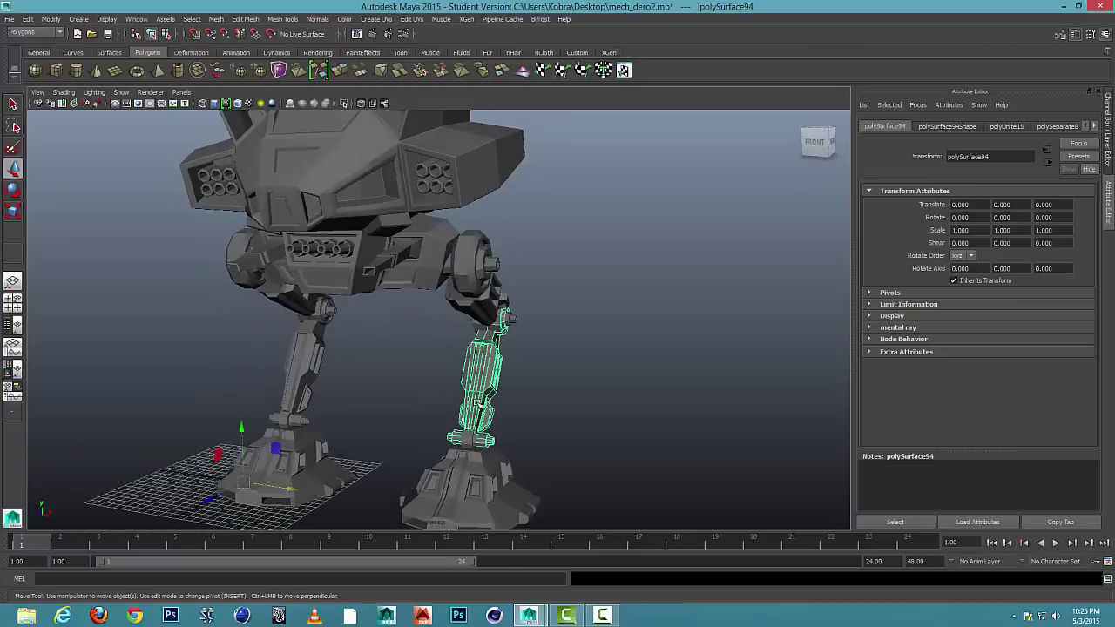
pyautogui.click(475, 473)
pyautogui.click(305, 446)
pyautogui.click(304, 433)
pyautogui.click(498, 367)
pyautogui.keyDown('alt'); pyautogui.moveTo(474, 318); pyautogui.dragTo(450, 362); pyautogui.keyUp('alt')
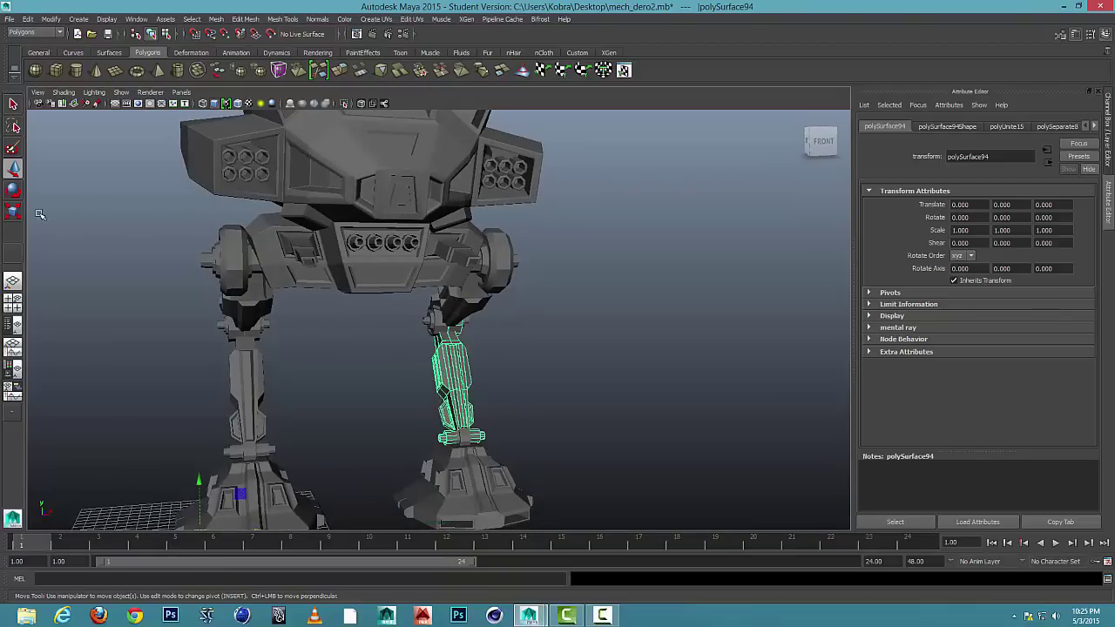
# Step: Try moving the body and both legs together about 39 units along X to find unattached pieces, and undo the move
pyautogui.click(435, 252)
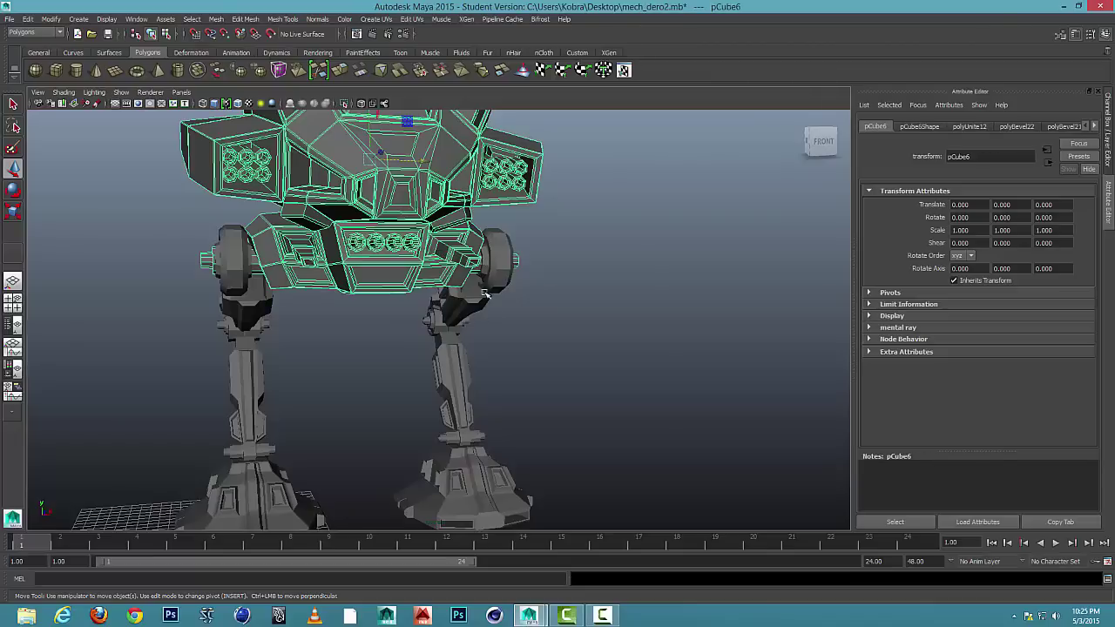
pyautogui.click(490, 259)
pyautogui.click(453, 383)
pyautogui.click(466, 467)
pyautogui.click(261, 483)
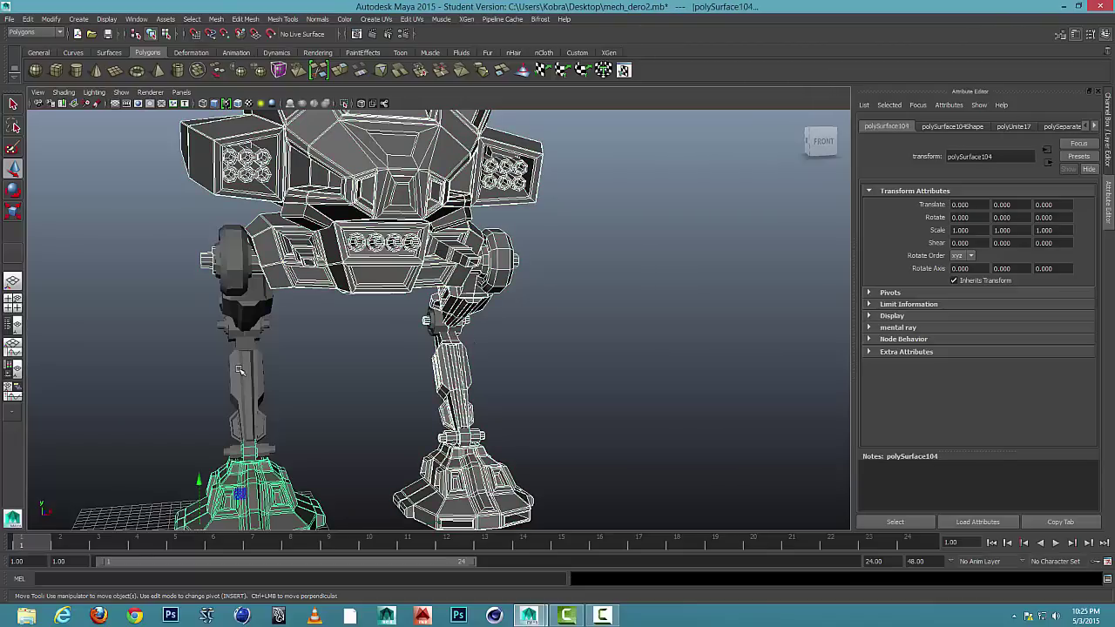
pyautogui.click(240, 371)
pyautogui.click(240, 271)
pyautogui.keyDown('alt'); pyautogui.moveTo(415, 287); pyautogui.dragTo(375, 293); pyautogui.keyUp('alt')
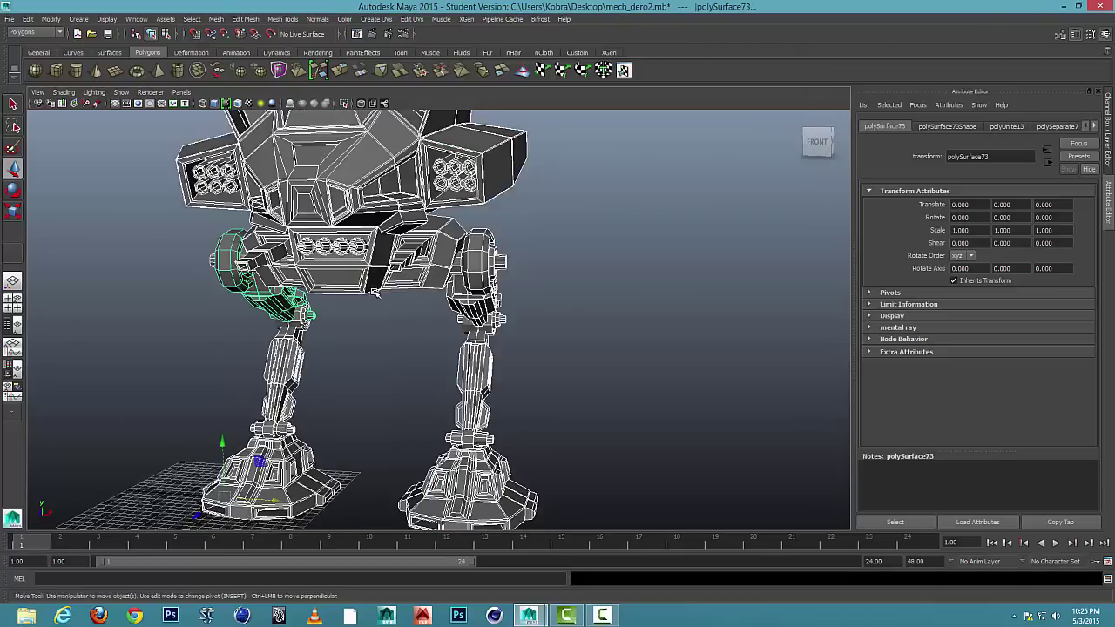
pyautogui.scroll(-5, 374, 293)
pyautogui.moveTo(382, 416); pyautogui.dragTo(571, 422)
pyautogui.keyDown('alt'); pyautogui.moveTo(486, 404); pyautogui.dragTo(484, 404); pyautogui.keyUp('alt')
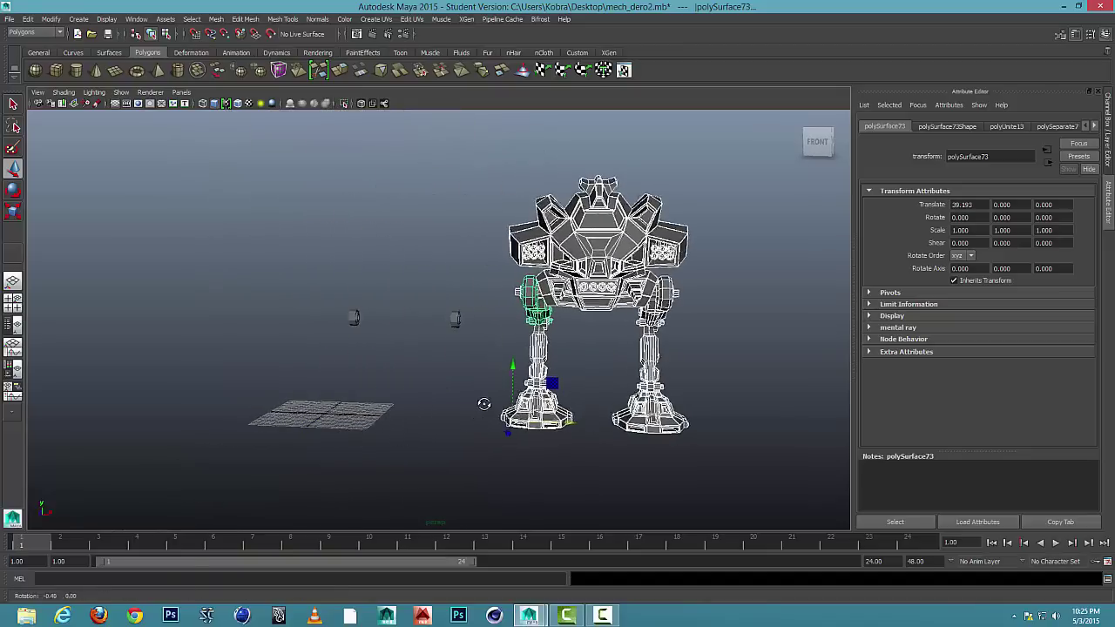
pyautogui.scroll(4, 421, 379)
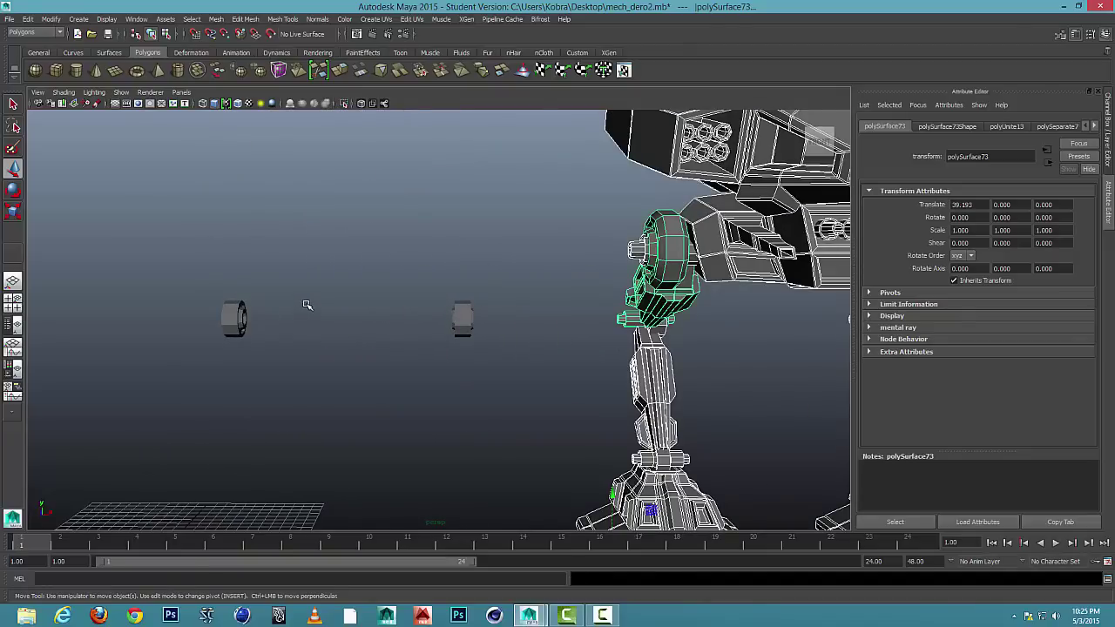
pyautogui.hotkey('ctrl', 'z')
# Step: Combine the lower leg on the mech's right side with its loose round knee piece
pyautogui.click(274, 349)
pyautogui.keyDown('alt'); pyautogui.moveTo(273, 349); pyautogui.dragTo(323, 352); pyautogui.keyUp('alt')
pyautogui.click(224, 381)
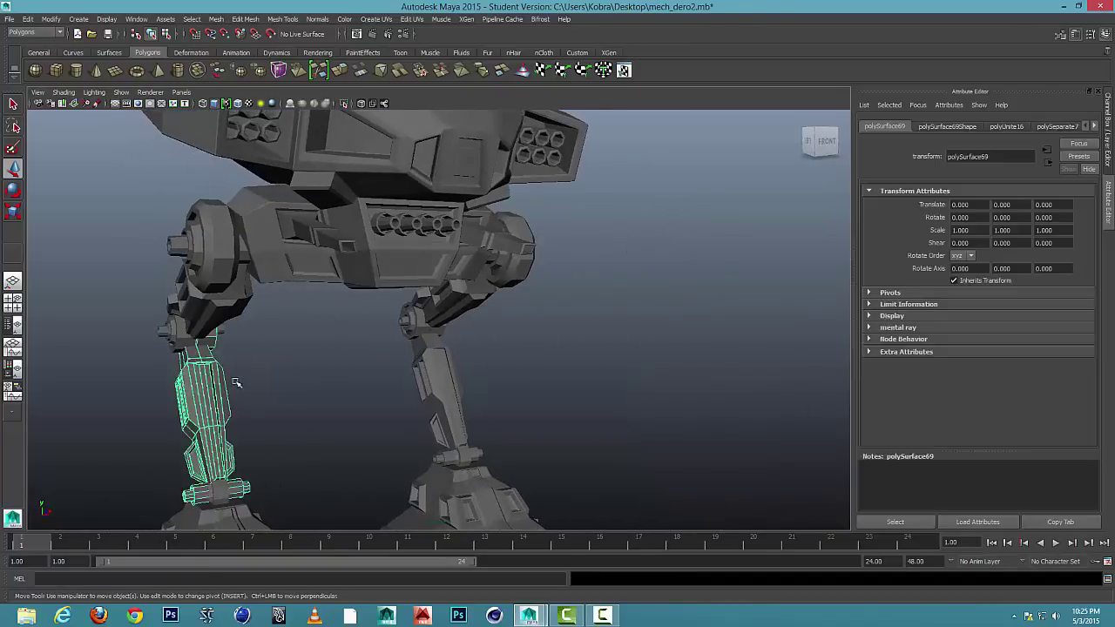
pyautogui.keyDown('alt'); pyautogui.moveTo(235, 383); pyautogui.dragTo(211, 364); pyautogui.keyUp('alt')
pyautogui.click(173, 338)
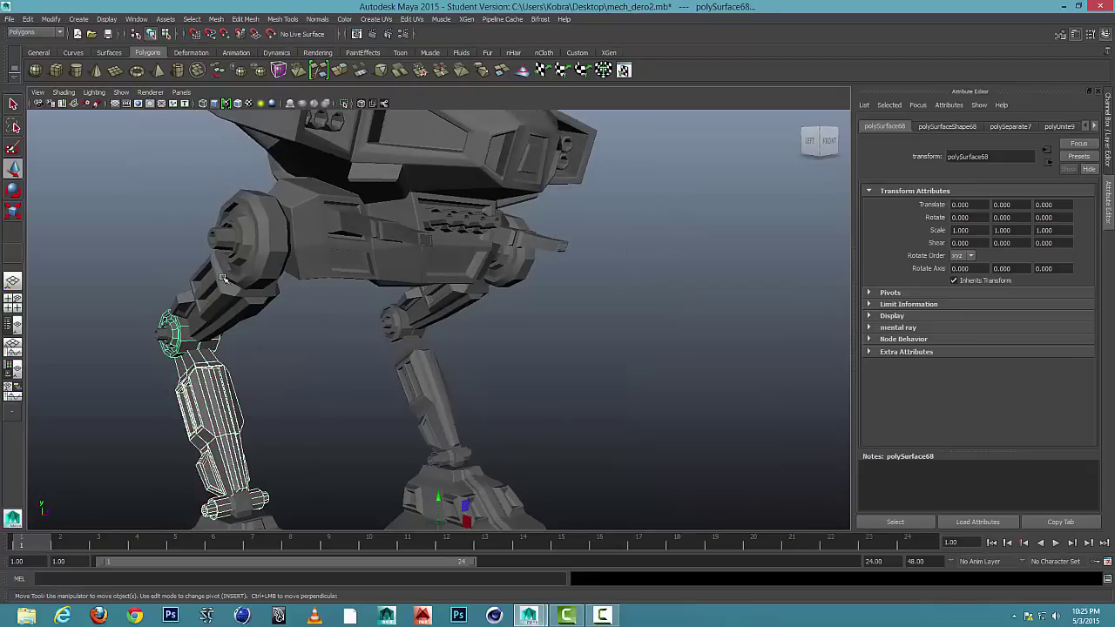
pyautogui.click(217, 18)
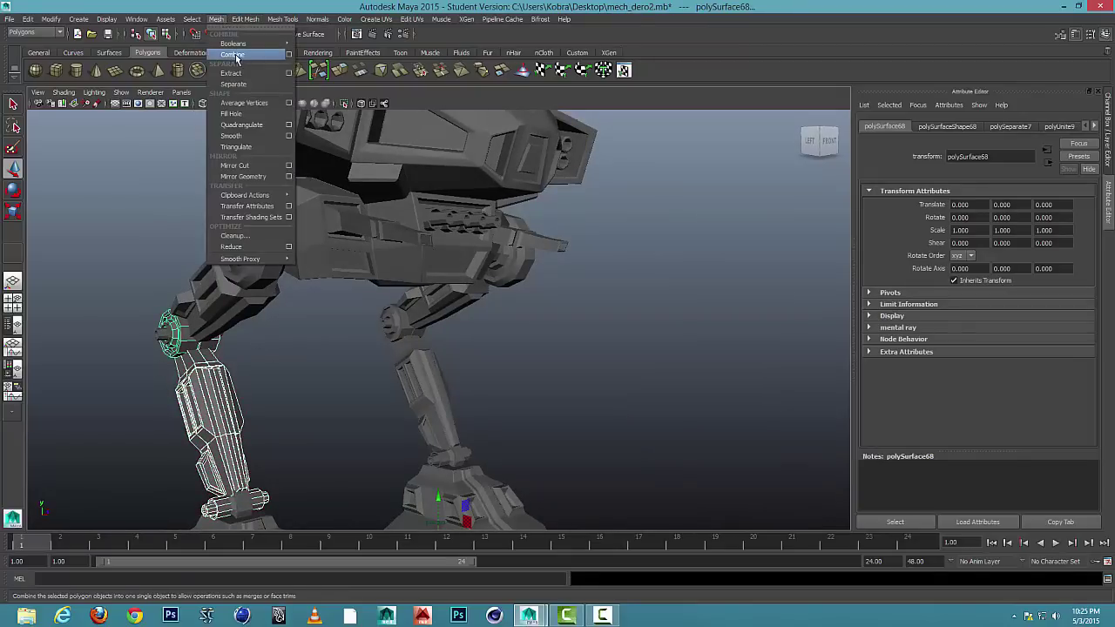
pyautogui.click(235, 57)
# Step: Combine the lower leg on the mech's left side with its loose round knee piece
pyautogui.click(413, 341)
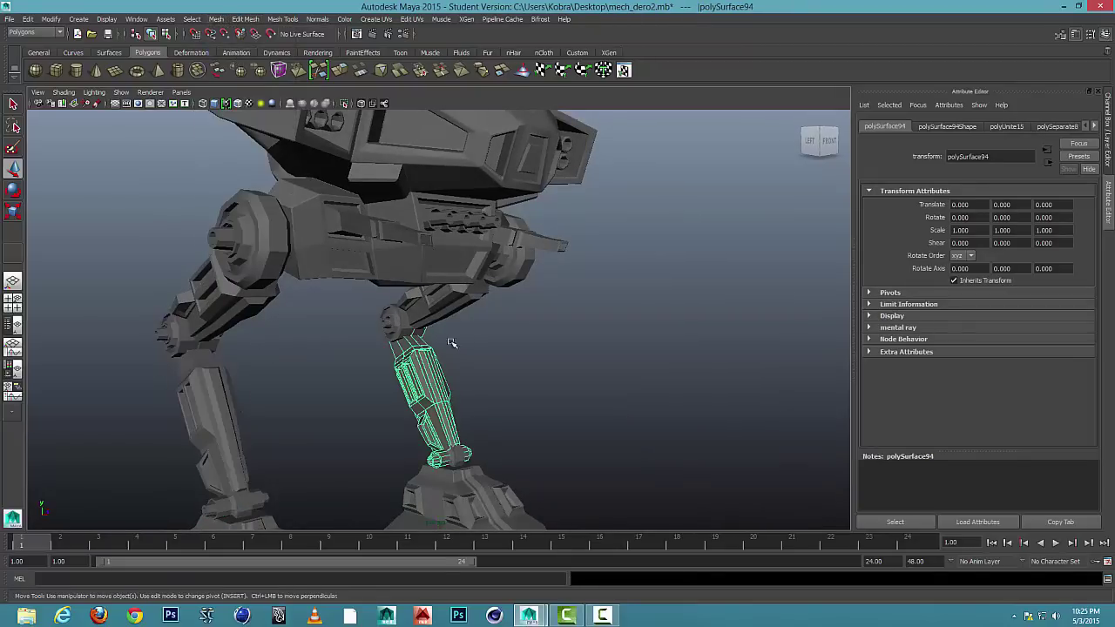
pyautogui.keyDown('alt'); pyautogui.moveTo(465, 346); pyautogui.dragTo(429, 357); pyautogui.keyUp('alt')
pyautogui.keyDown('shift'); pyautogui.click(414, 321); pyautogui.keyUp('shift')
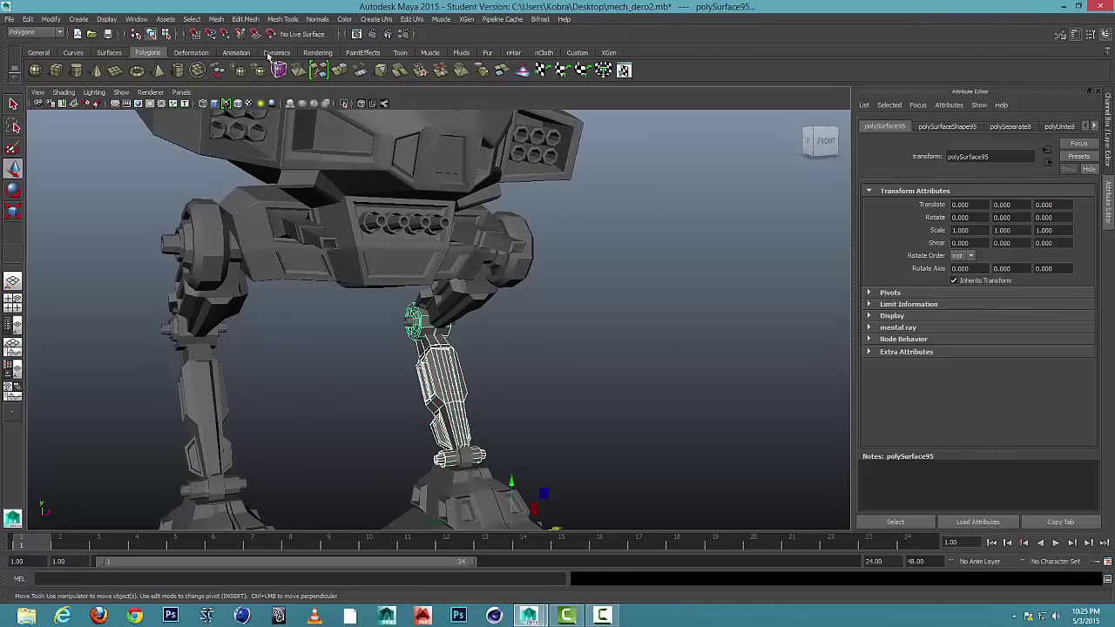
pyautogui.click(217, 18)
pyautogui.click(235, 58)
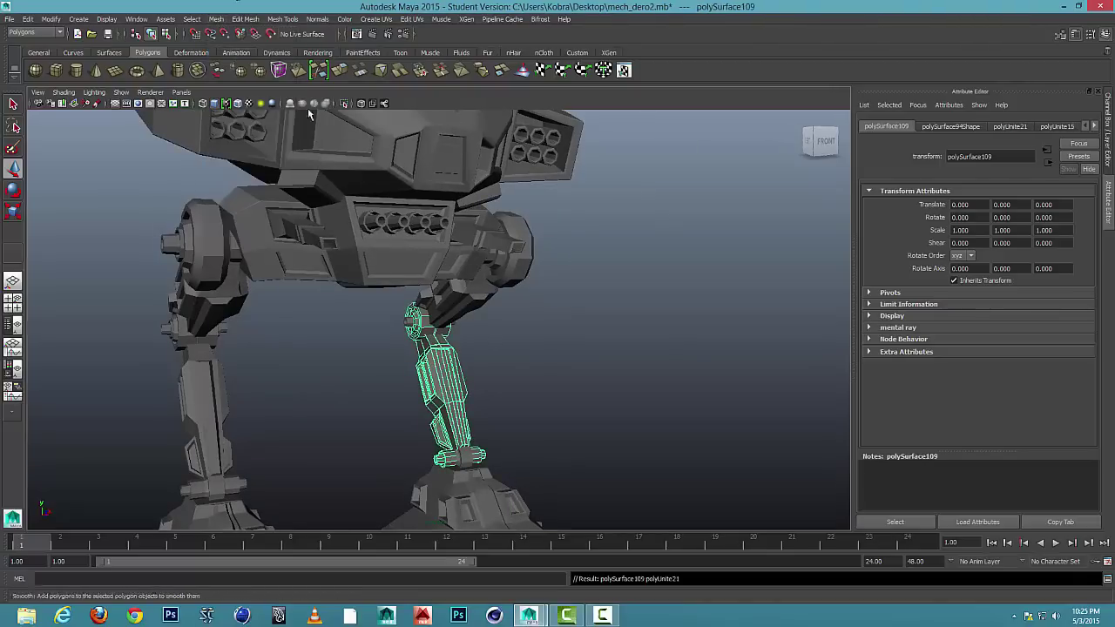
# Step: Select the feet, upper legs, lower leg and body individually to check that each one is a single combined mesh
pyautogui.keyDown('alt'); pyautogui.moveTo(516, 334); pyautogui.dragTo(460, 357); pyautogui.keyUp('alt')
pyautogui.scroll(-5, 479, 351)
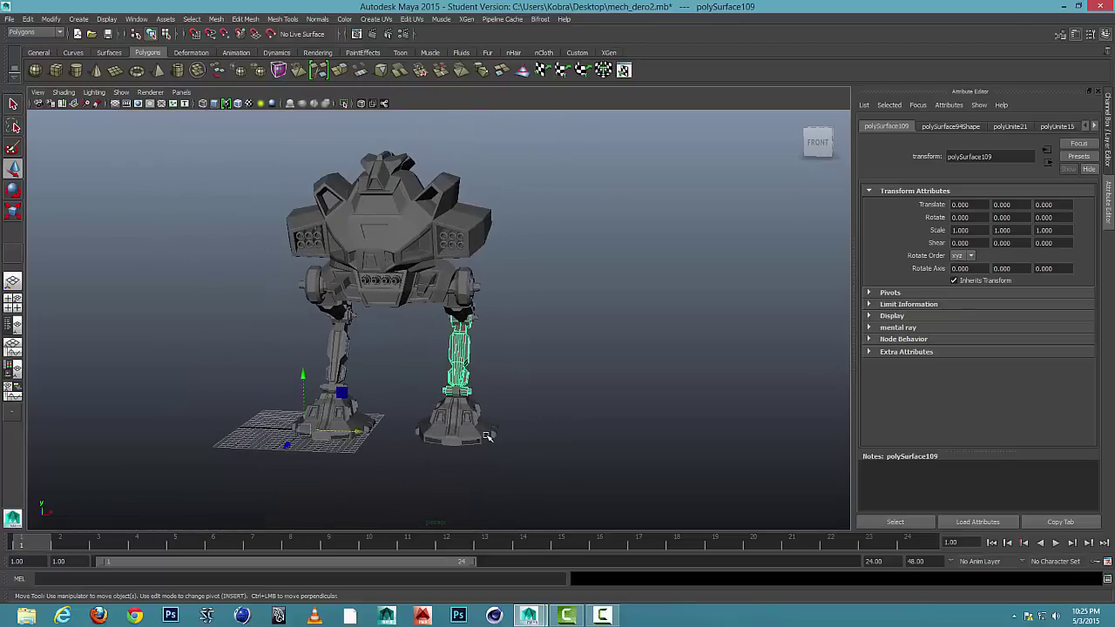
pyautogui.click(488, 436)
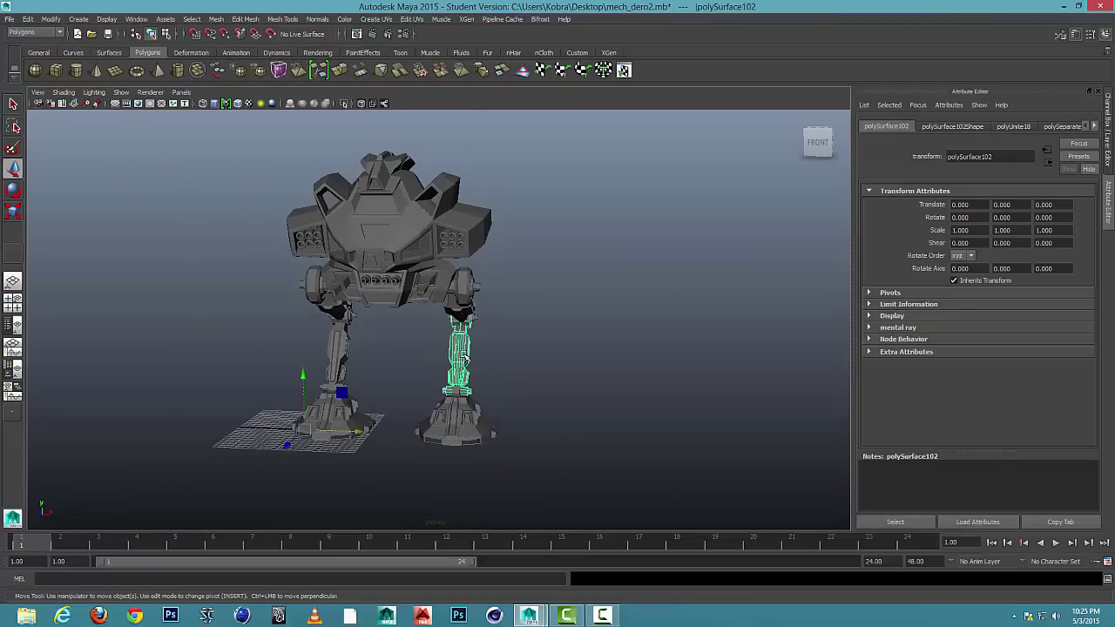
pyautogui.click(463, 298)
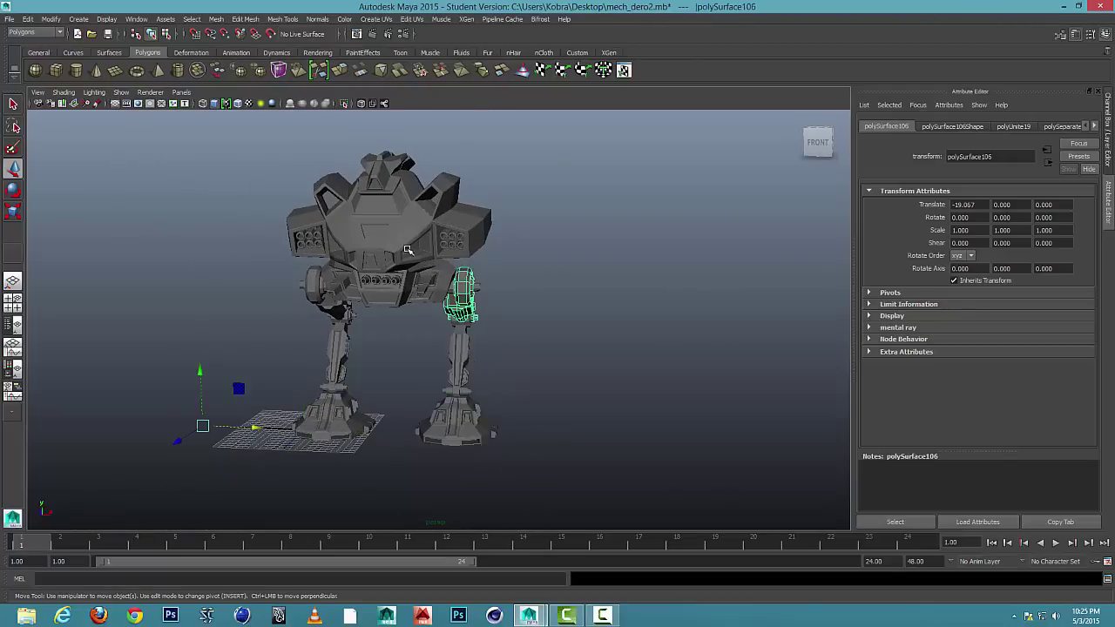
pyautogui.click(329, 405)
pyautogui.click(331, 274)
pyautogui.click(393, 230)
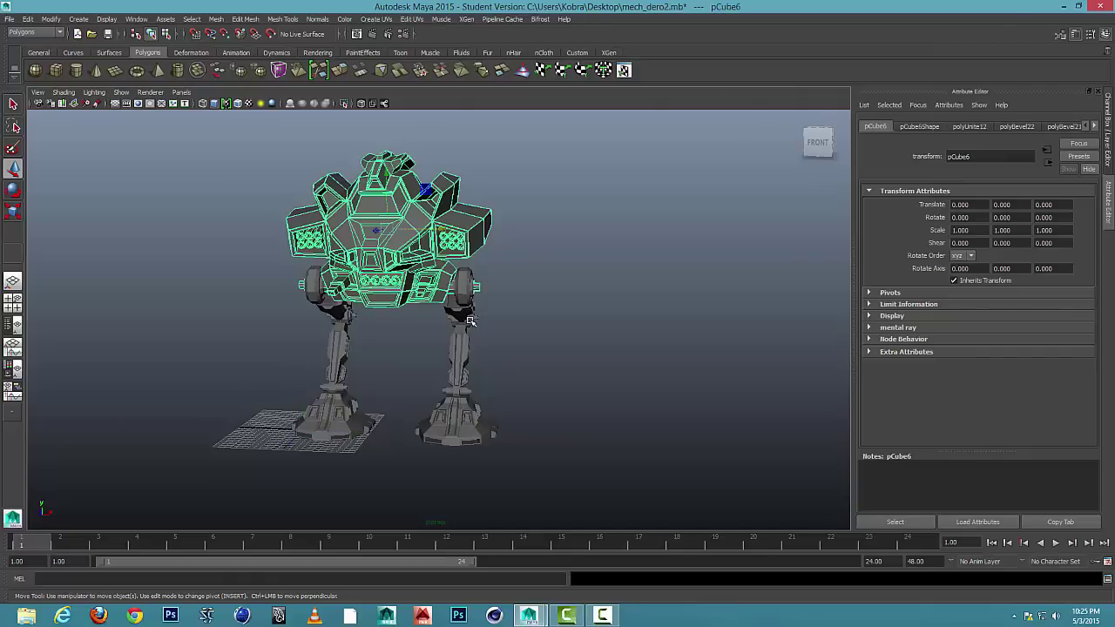
pyautogui.moveTo(469, 321)
pyautogui.keyDown('alt'); pyautogui.mouseDown()
pyautogui.moveTo(498, 320)
pyautogui.moveTo(431, 316)
pyautogui.moveTo(448, 323)
pyautogui.mouseUp(); pyautogui.keyUp('alt')
pyautogui.scroll(5, 453, 323)
pyautogui.scroll(4, 450, 318)
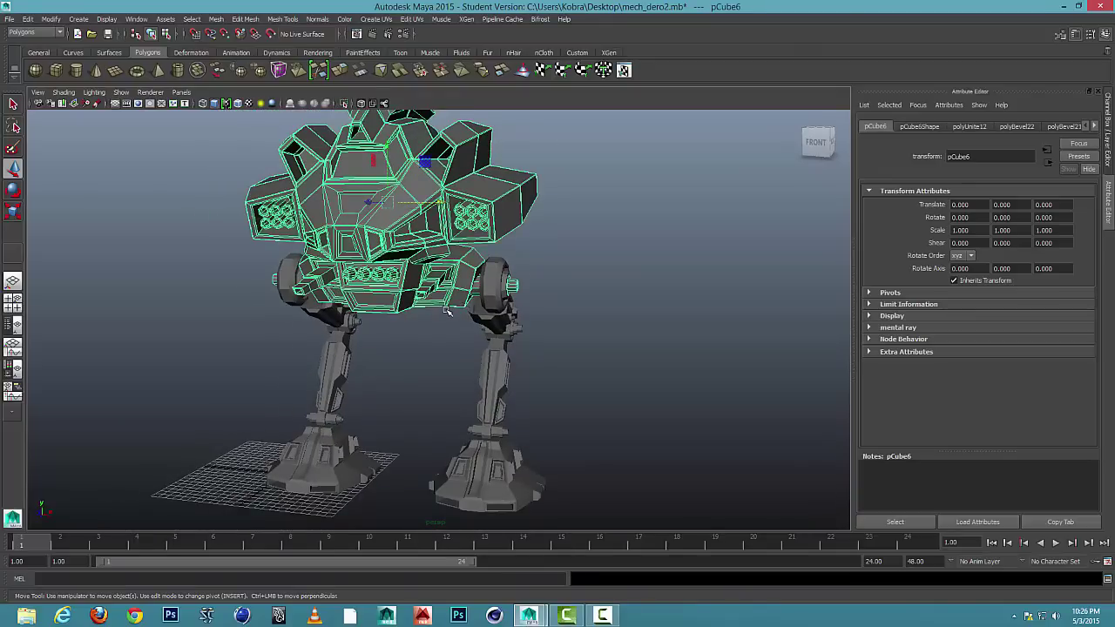
# Step: Show the whole mech in a full-size front view with nothing selected and switch to the Animation tool set
pyautogui.press('space')
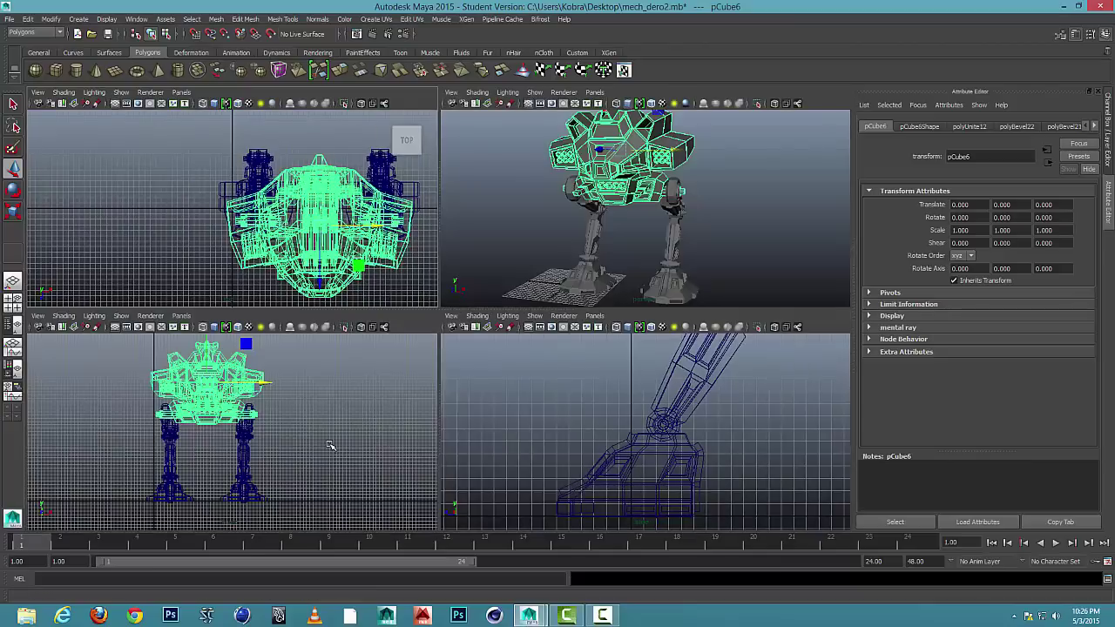
pyautogui.press('space')
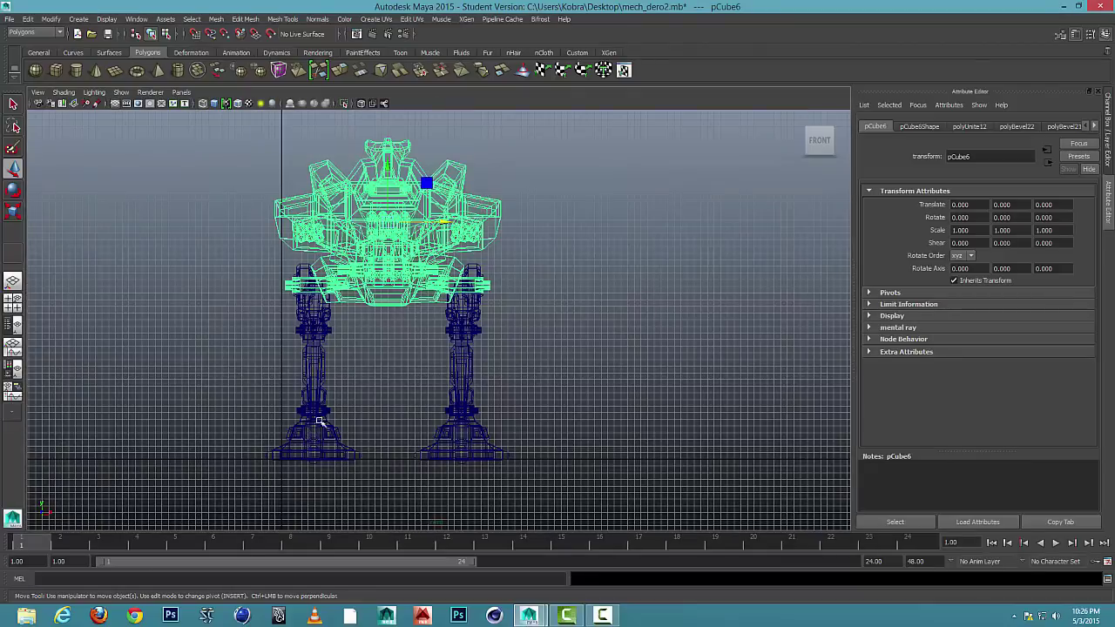
pyautogui.scroll(3, 332, 345)
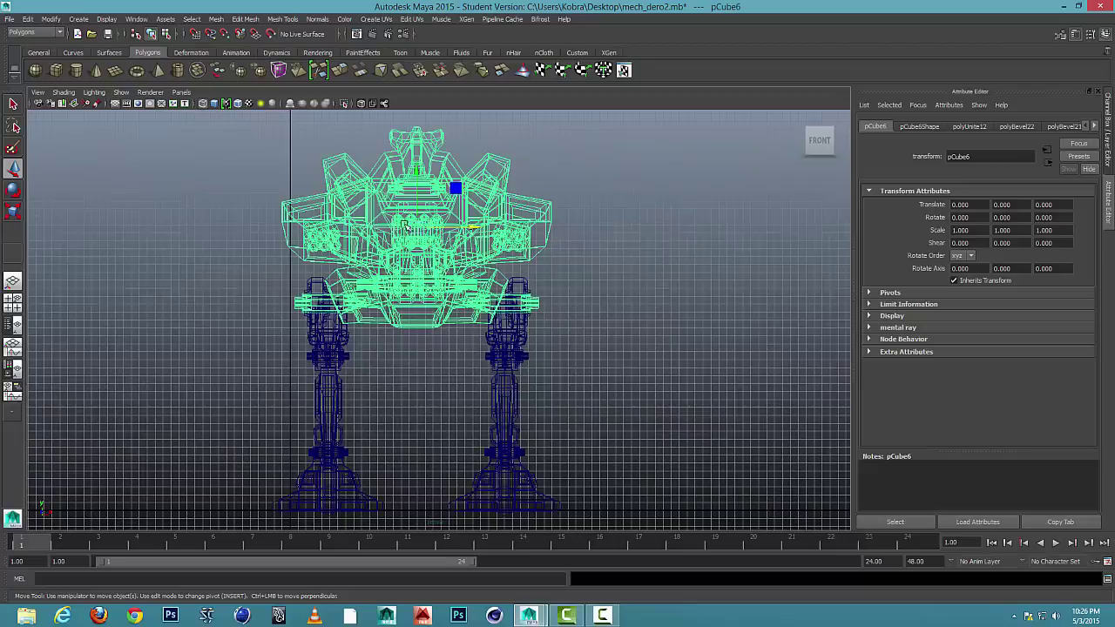
pyautogui.click(554, 123)
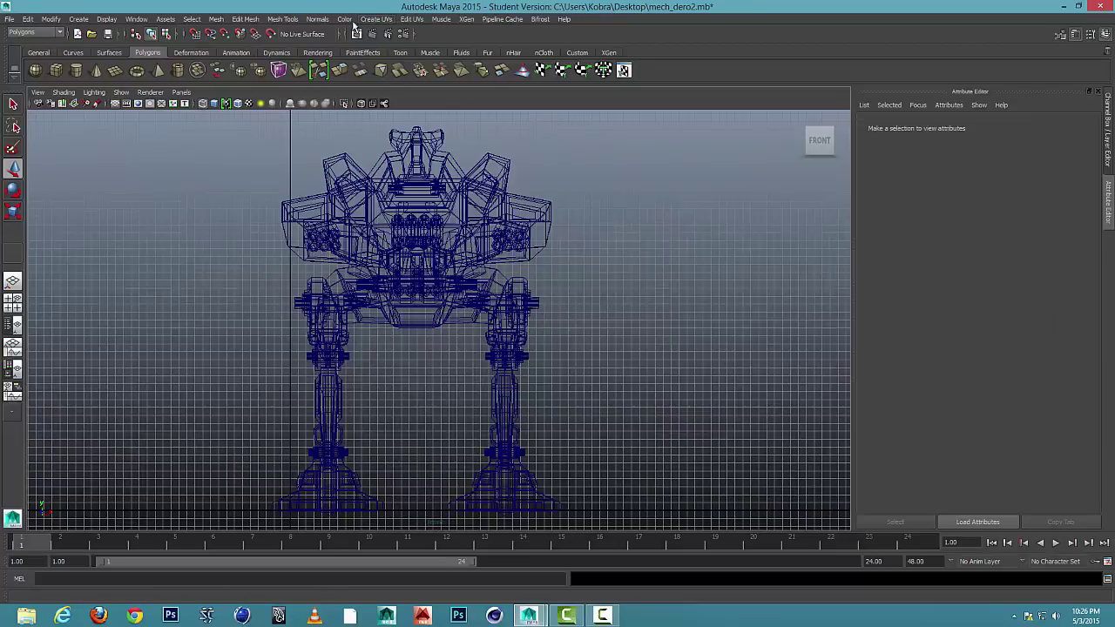
pyautogui.click(33, 32)
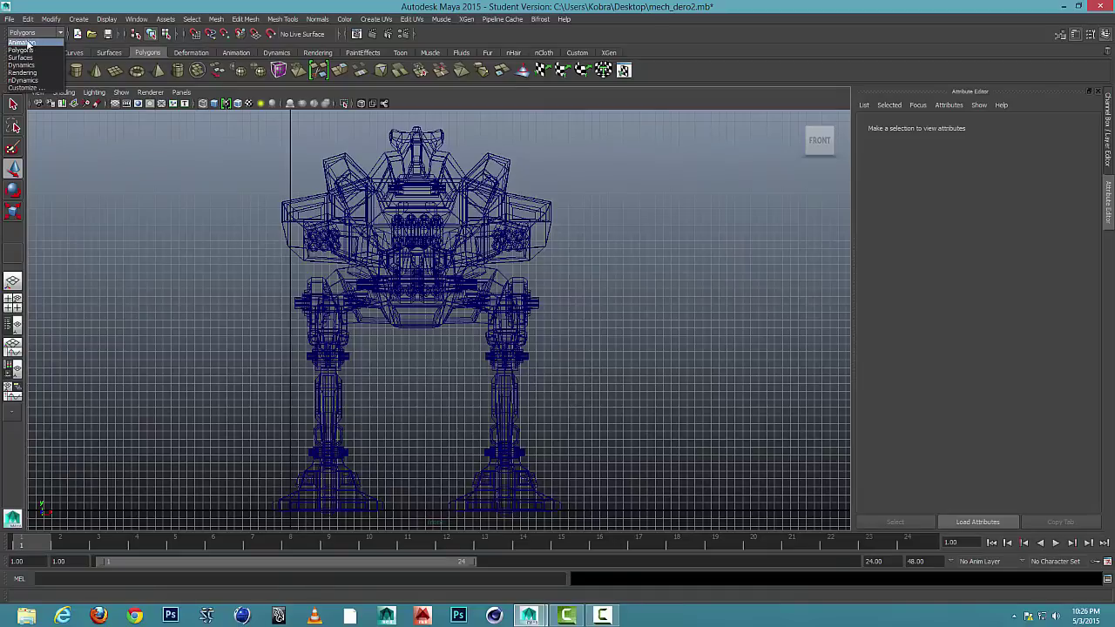
pyautogui.click(23, 42)
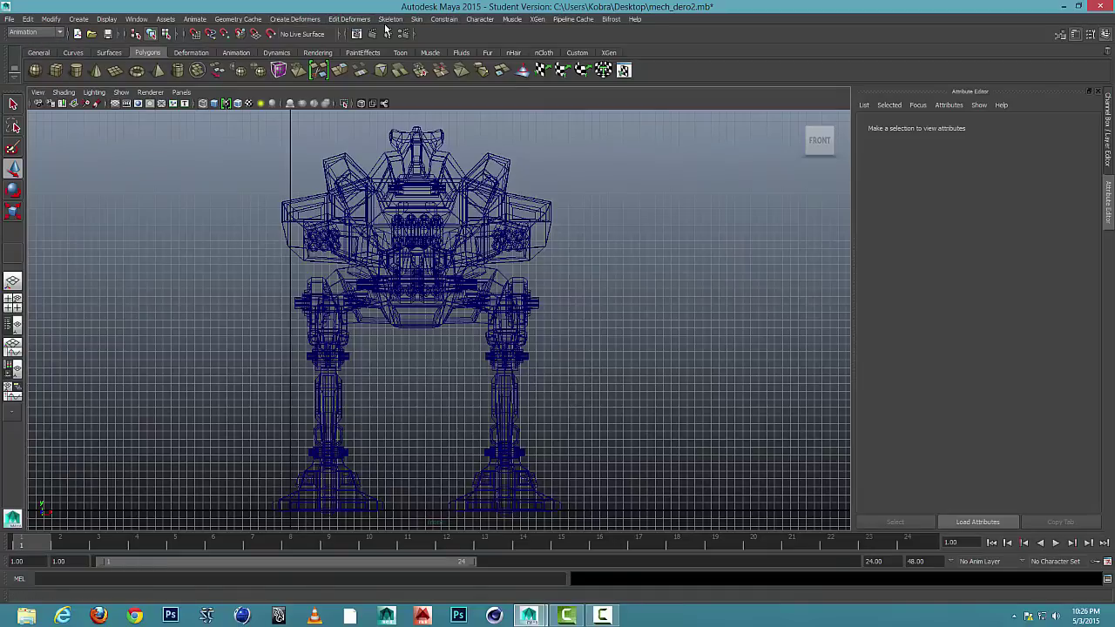
# Step: Place a root joint at the centre of the mech's lower body with the Joint Tool
pyautogui.click(390, 19)
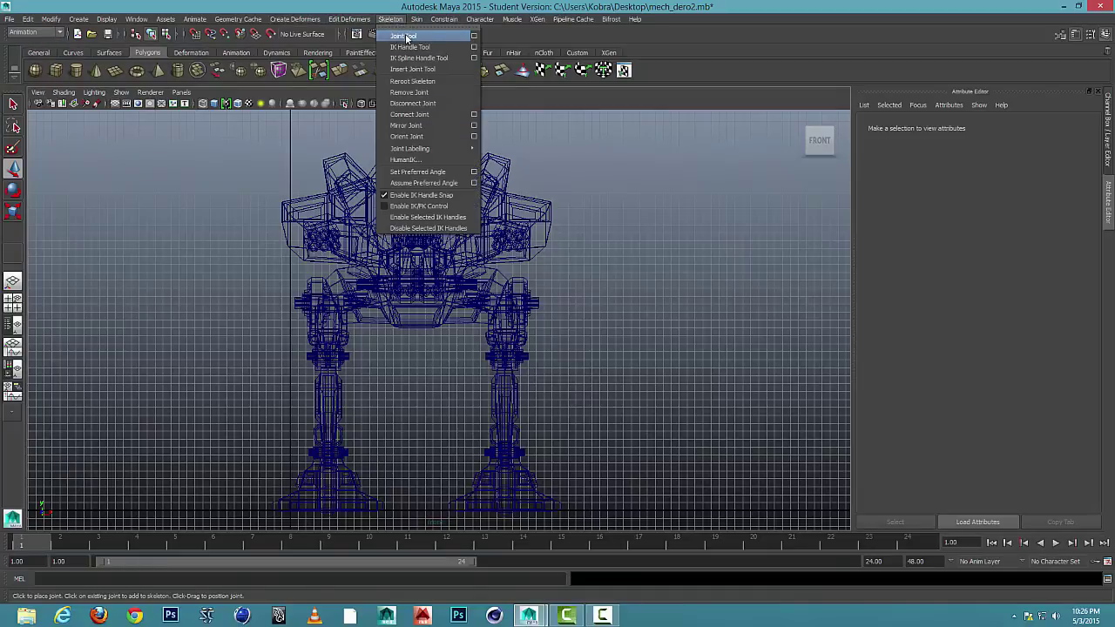
pyautogui.click(406, 37)
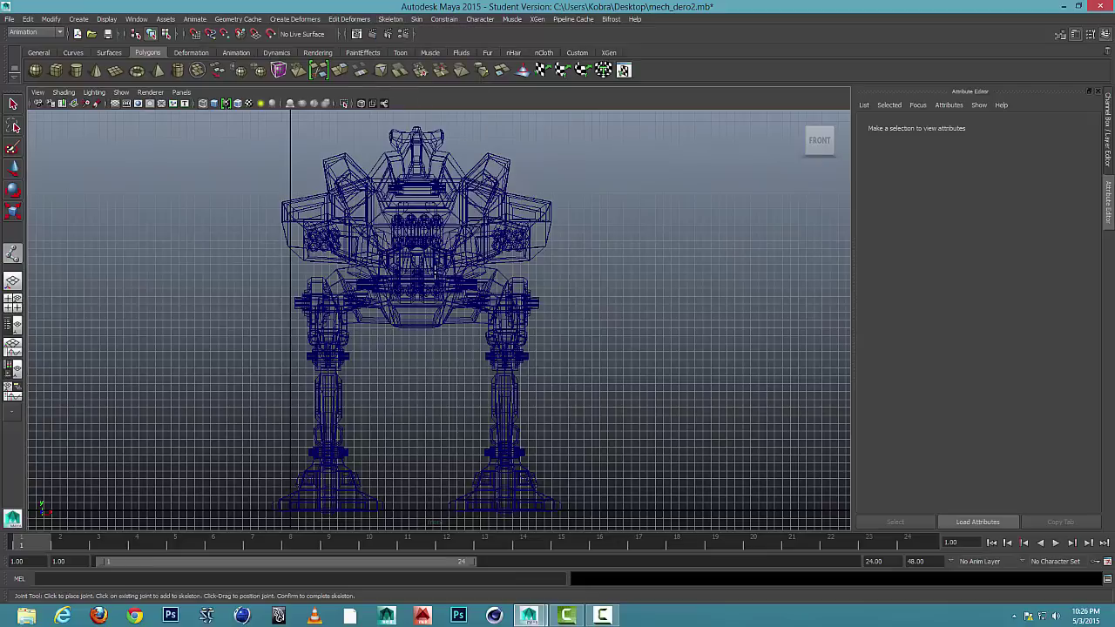
pyautogui.scroll(4, 425, 290)
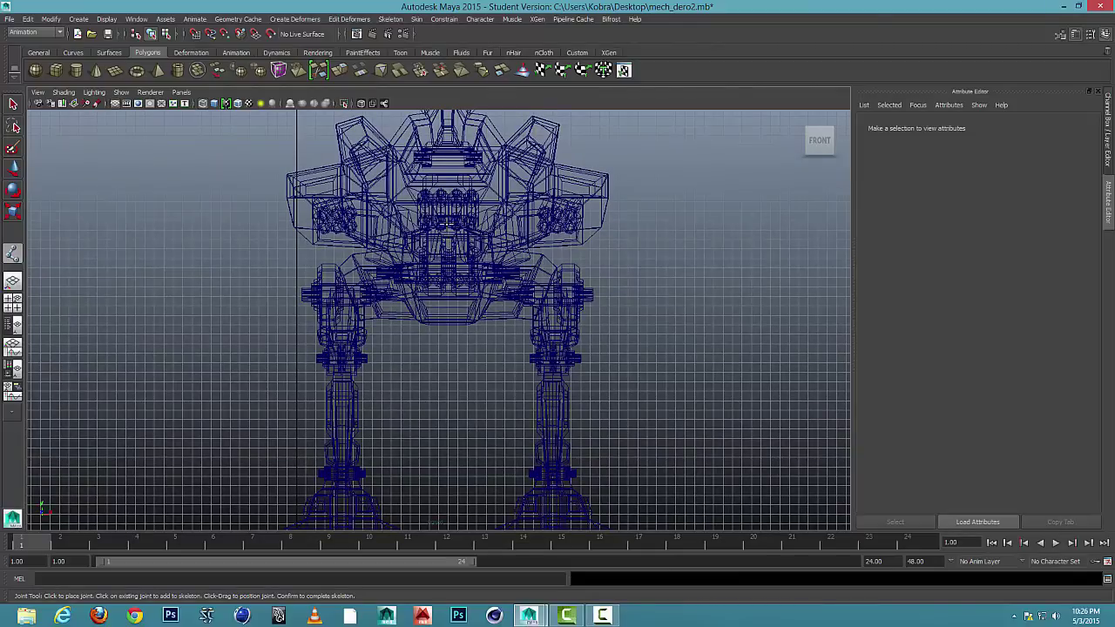
pyautogui.click(448, 228)
# Step: Extend the chain from the root joint with hip, knee and ankle joints down the leg on the mech's left side
pyautogui.scroll(3, 464, 166)
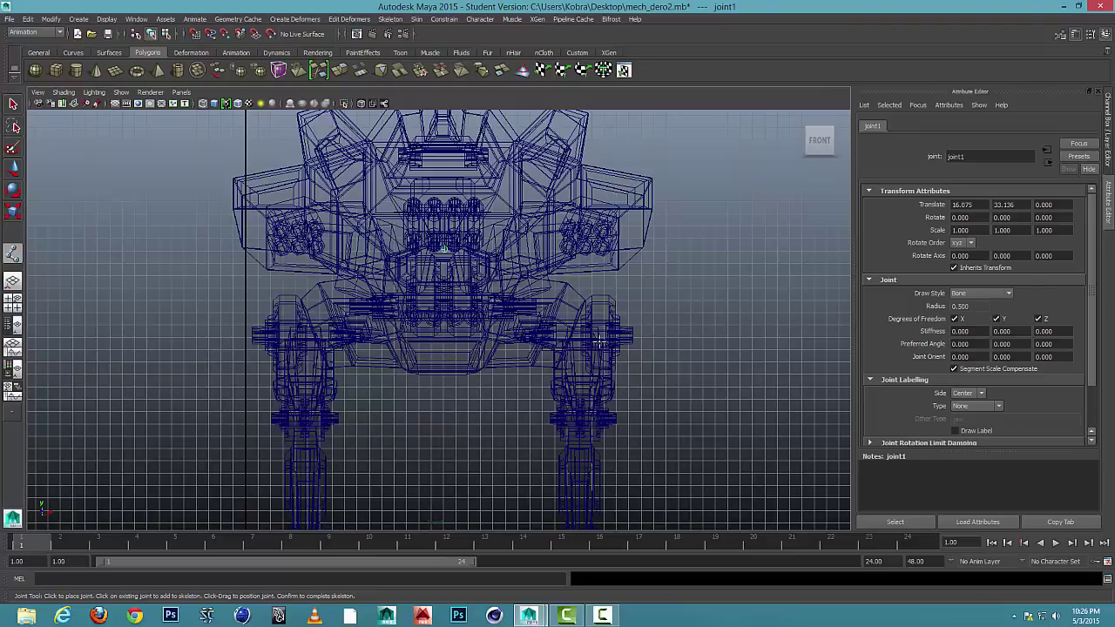
pyautogui.scroll(1, 583, 341)
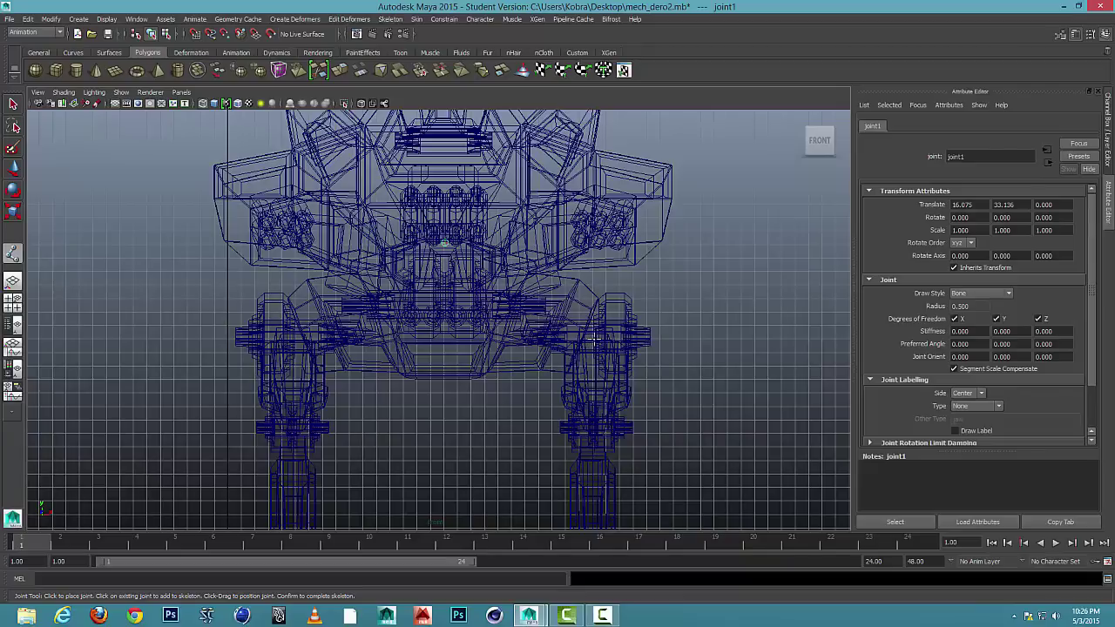
pyautogui.click(593, 340)
pyautogui.keyDown('alt'); pyautogui.moveTo(593, 340); pyautogui.dragTo(564, 159, button='middle'); pyautogui.keyUp('alt')
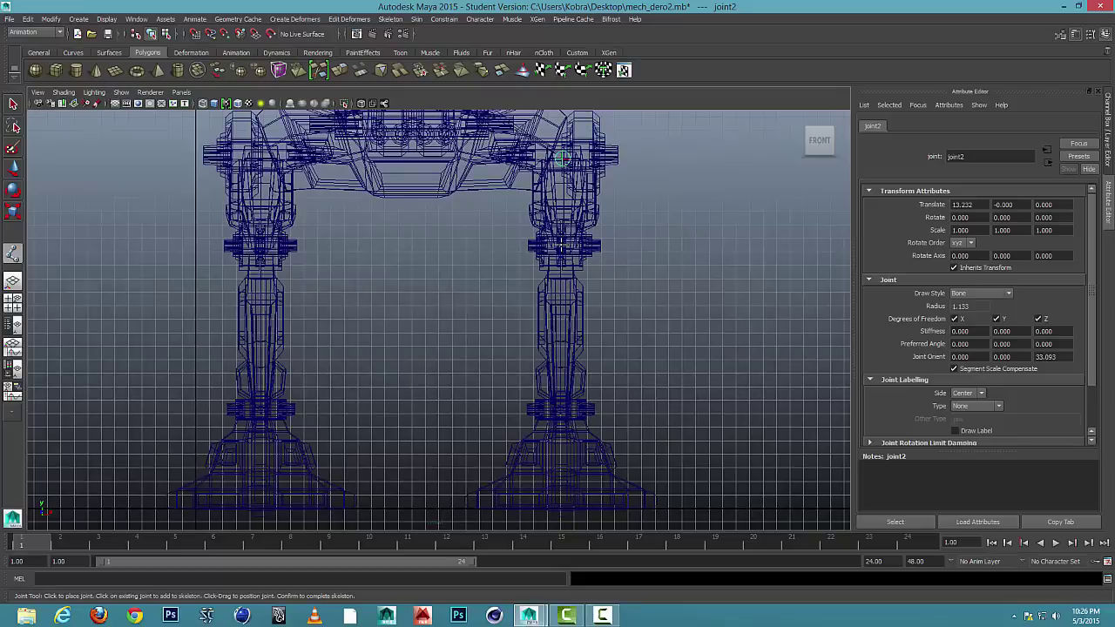
pyautogui.click(562, 244)
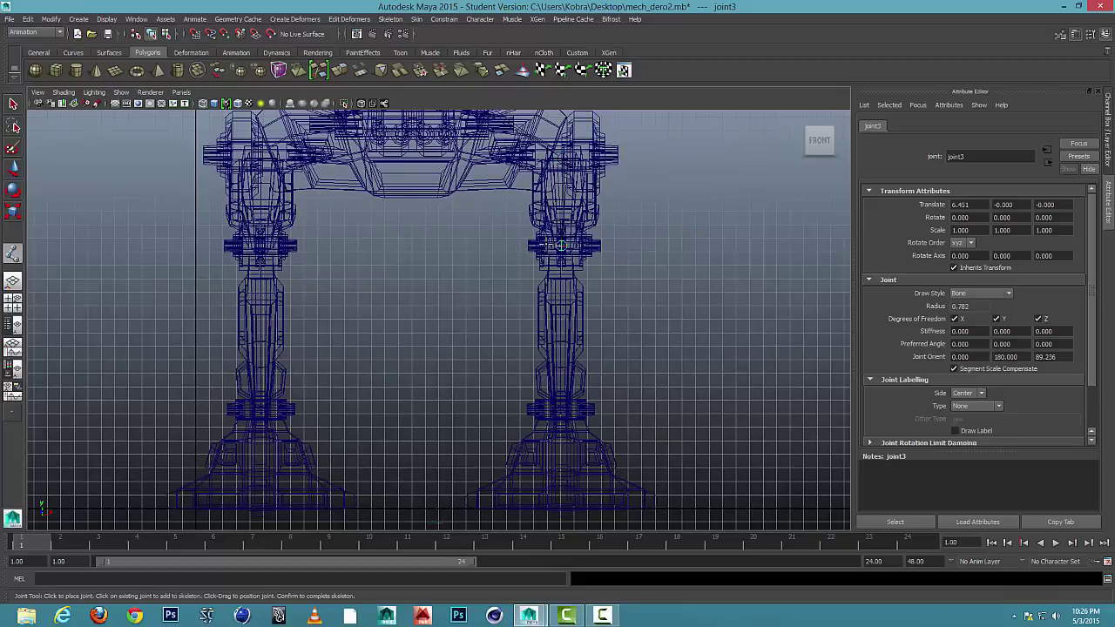
pyautogui.keyDown('alt'); pyautogui.moveTo(564, 394); pyautogui.dragTo(567, 307, button='middle'); pyautogui.keyUp('alt')
pyautogui.keyDown('alt'); pyautogui.moveTo(564, 326); pyautogui.dragTo(616, 322, button='right'); pyautogui.keyUp('alt')
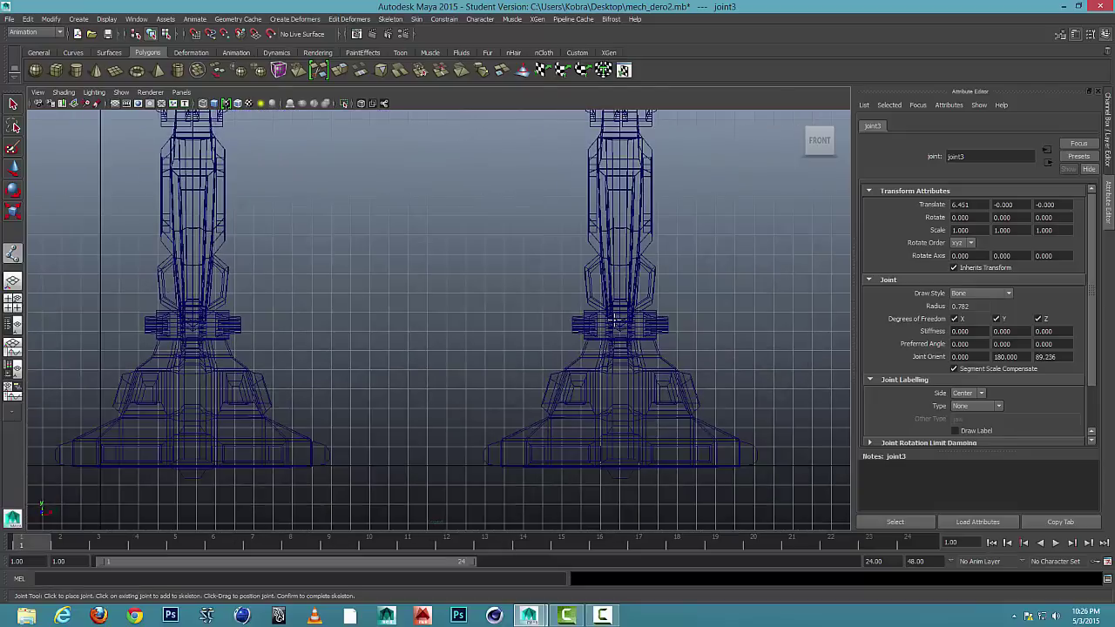
pyautogui.click(620, 323)
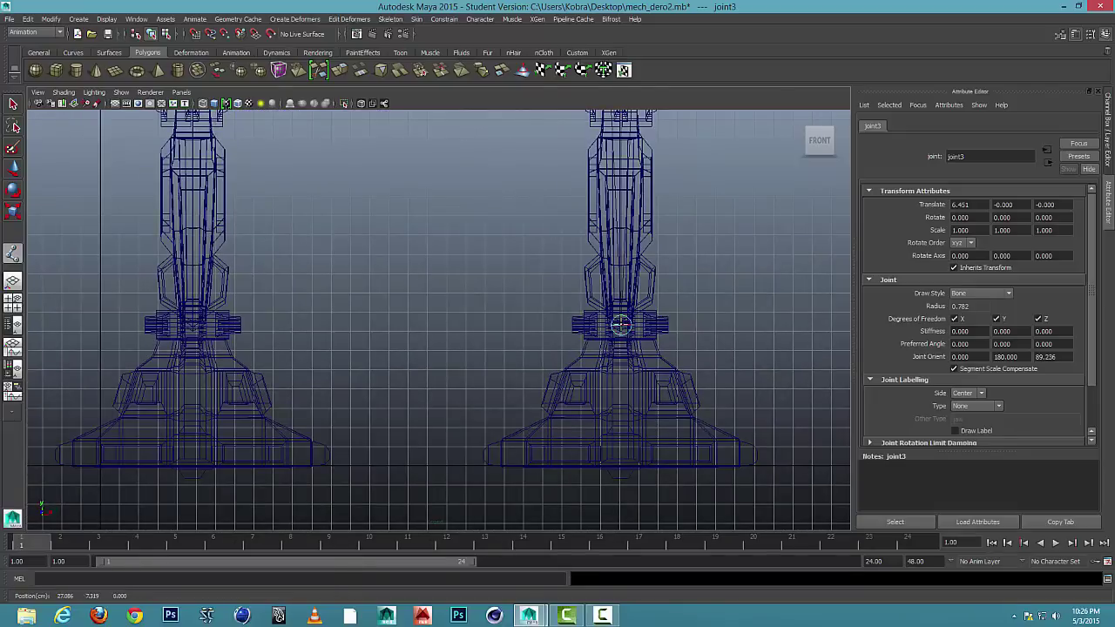
pyautogui.keyDown('alt'); pyautogui.moveTo(620, 323); pyautogui.dragTo(621, 420, button='middle'); pyautogui.keyUp('alt')
pyautogui.keyDown('alt'); pyautogui.moveTo(622, 420); pyautogui.dragTo(540, 350, button='right'); pyautogui.keyUp('alt')
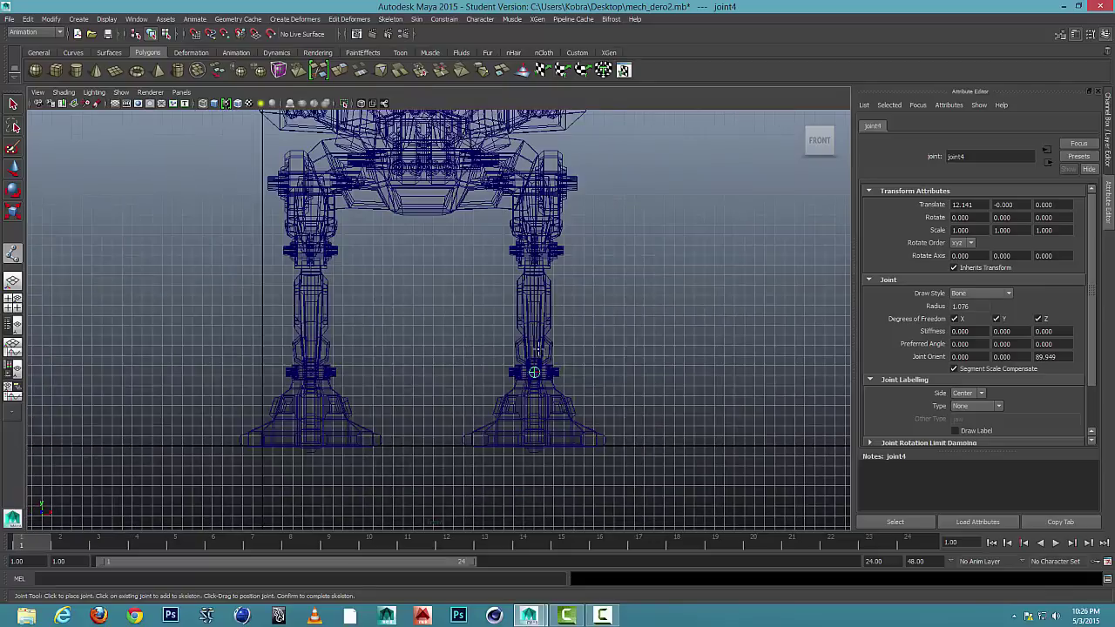
pyautogui.keyDown('alt'); pyautogui.moveTo(389, 227); pyautogui.dragTo(493, 317, button='middle'); pyautogui.keyUp('alt')
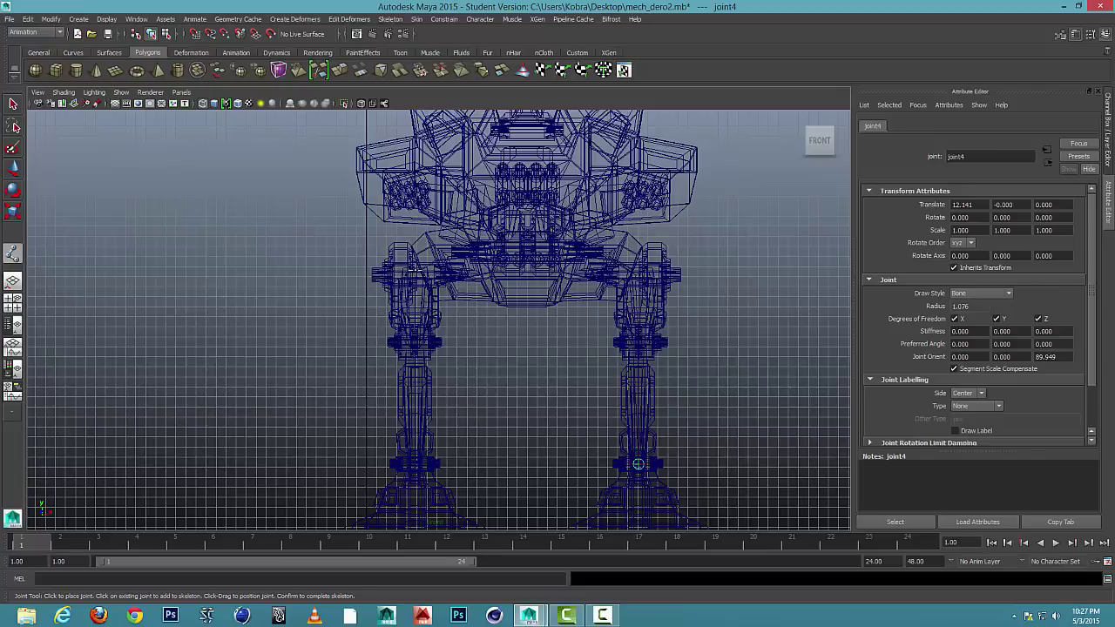
pyautogui.click(414, 279)
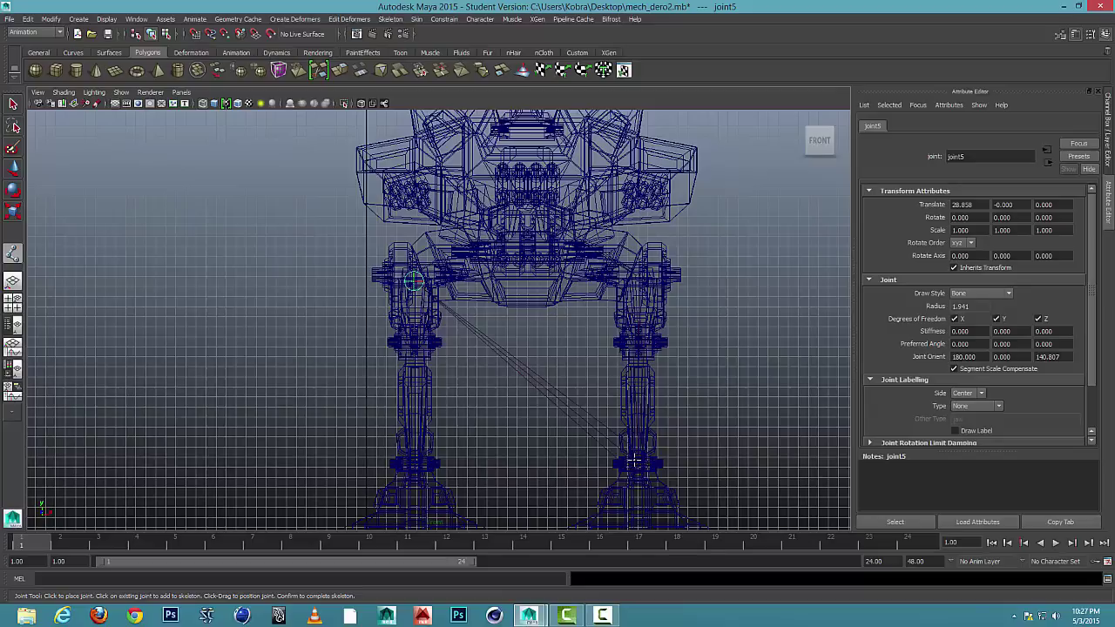
pyautogui.hotkey('ctrl', 'z')
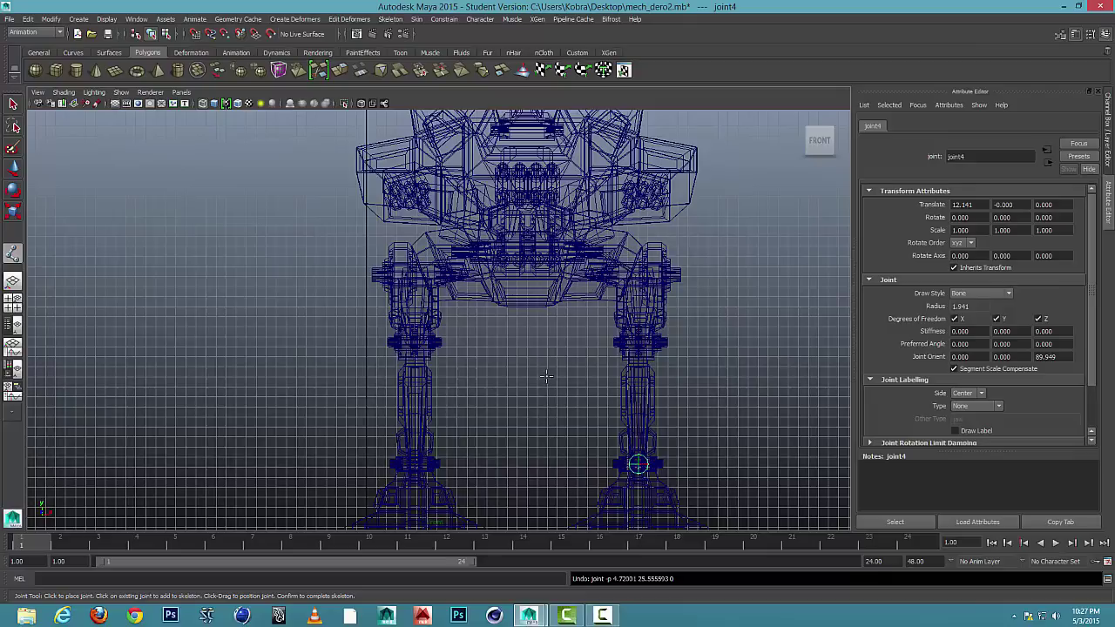
# Step: Go back up to the root joint and branch hip, knee and ankle joints down the leg on the mech's right side
pyautogui.press('Return')
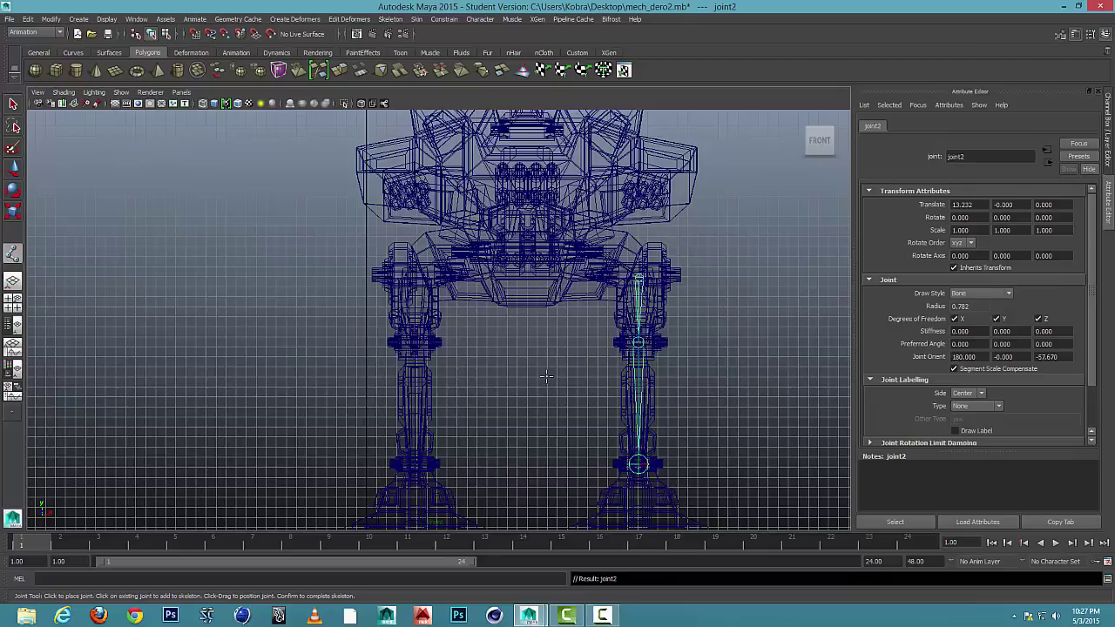
pyautogui.press('Up')
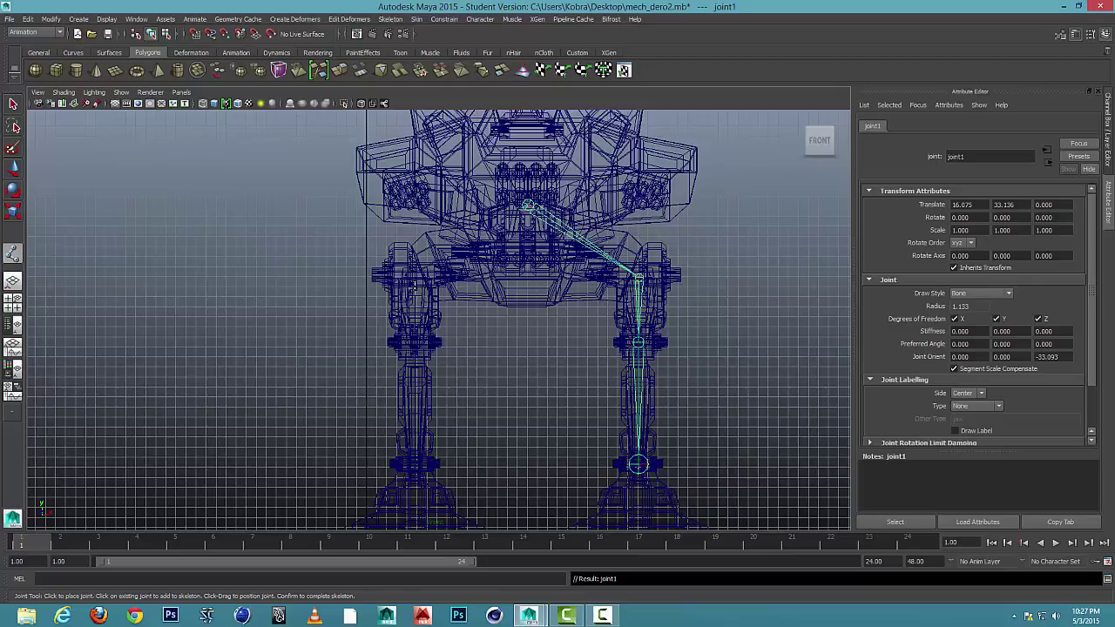
pyautogui.scroll(3, 408, 283)
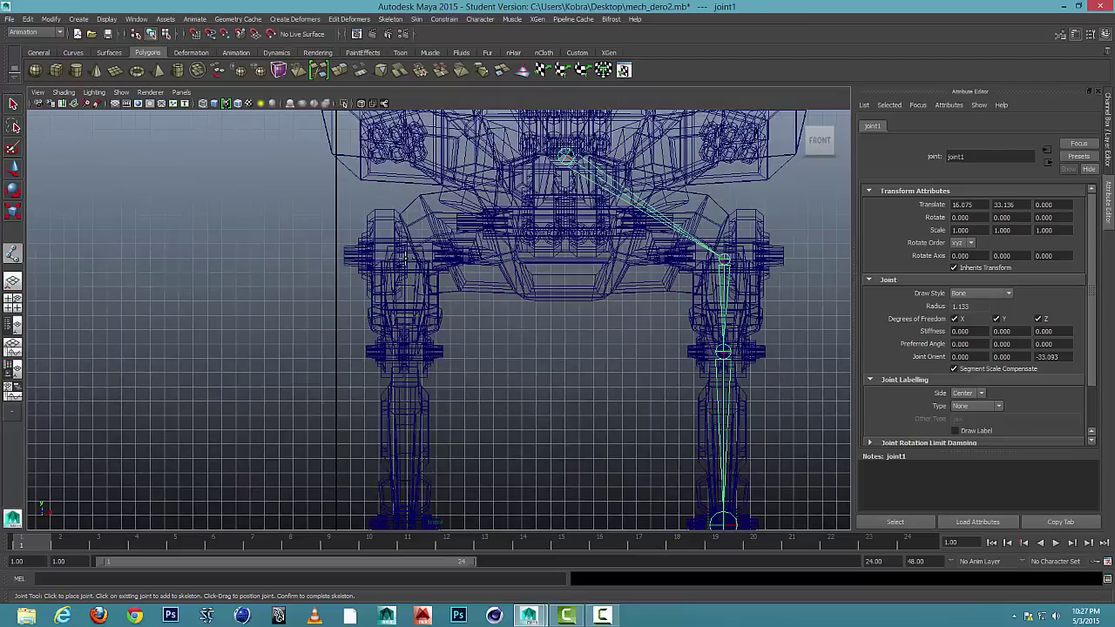
pyautogui.click(406, 260)
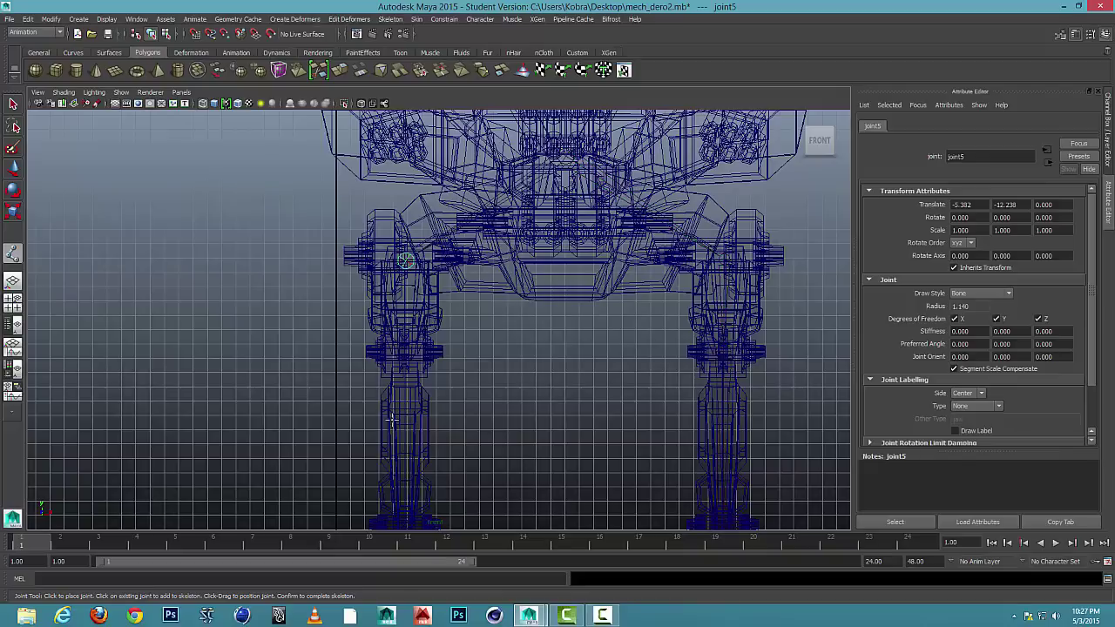
pyautogui.keyDown('alt'); pyautogui.moveTo(392, 420); pyautogui.dragTo(428, 325, button='middle'); pyautogui.keyUp('alt')
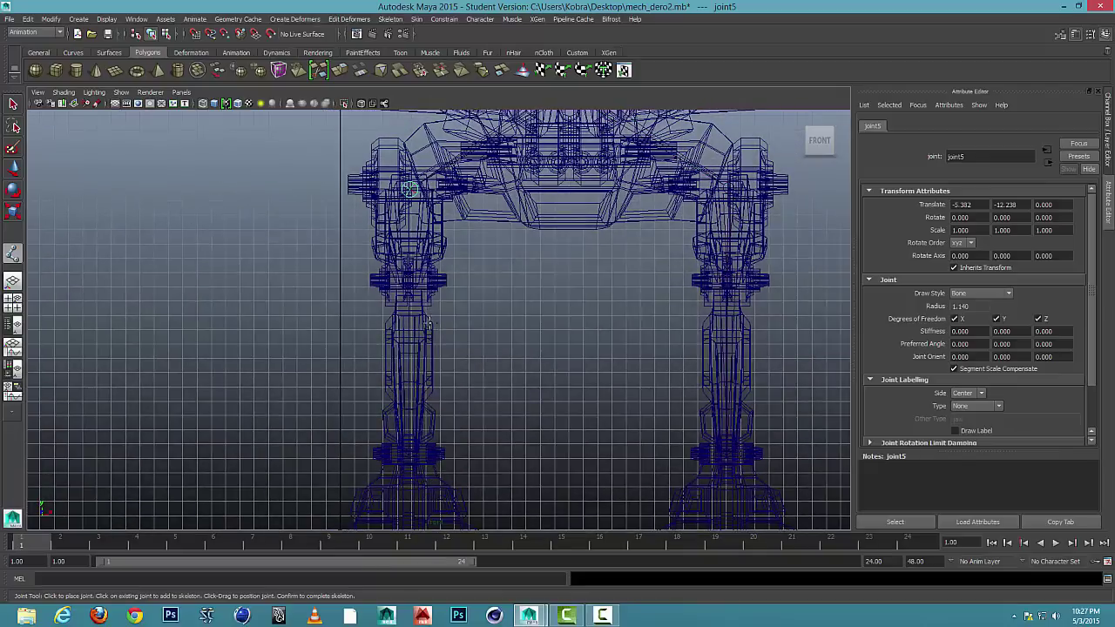
pyautogui.click(409, 280)
pyautogui.keyDown('alt'); pyautogui.moveTo(449, 387); pyautogui.dragTo(449, 226, button='middle'); pyautogui.keyUp('alt')
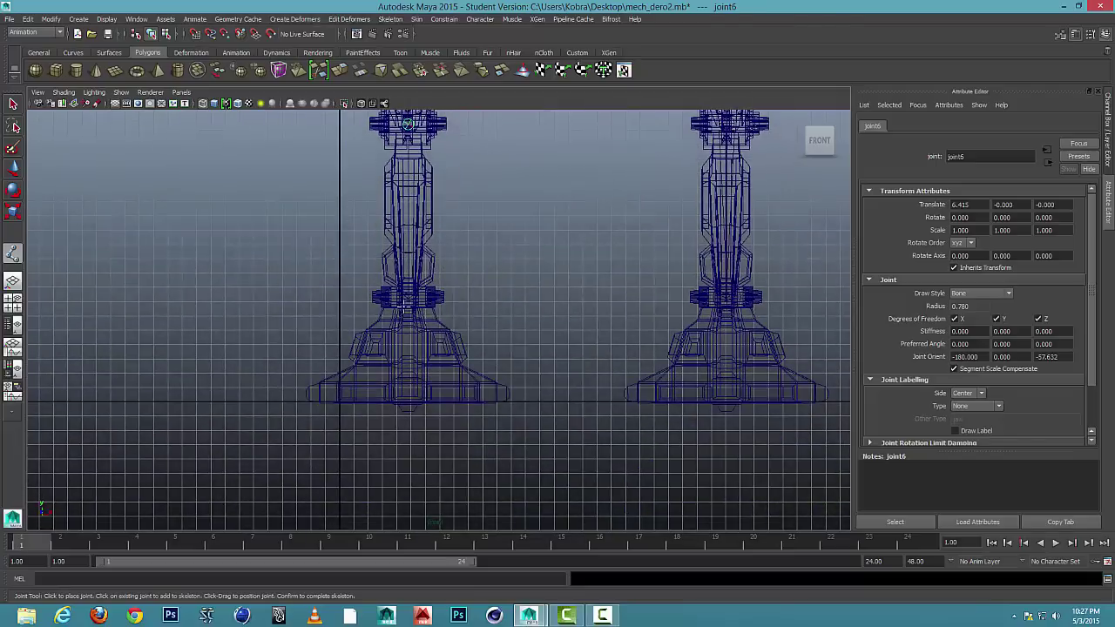
pyautogui.scroll(2, 406, 307)
pyautogui.click(397, 288)
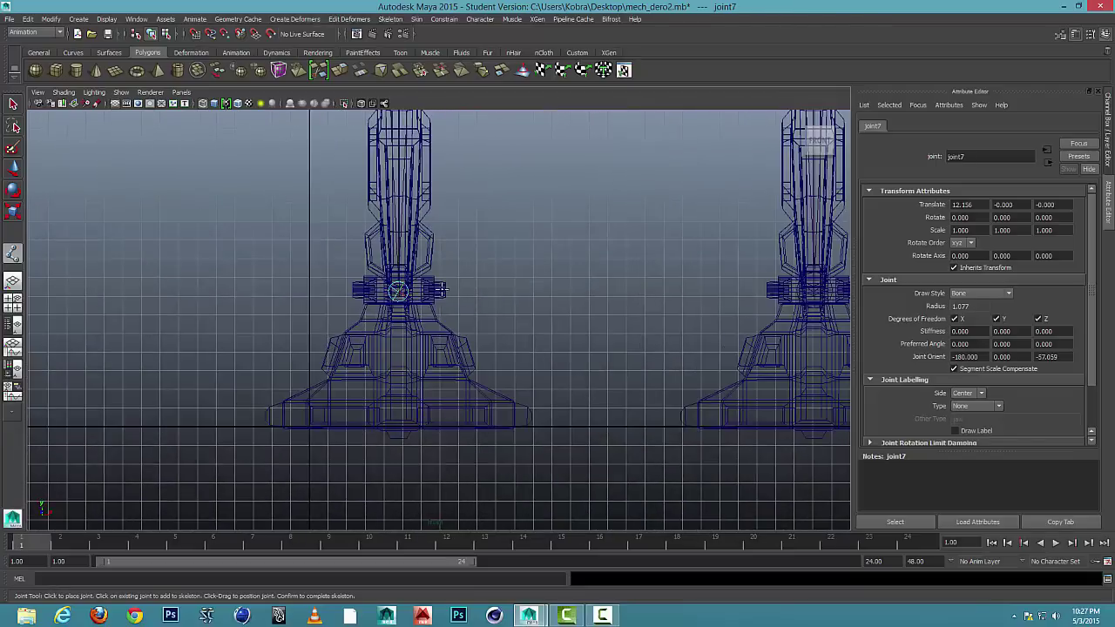
pyautogui.scroll(-3, 527, 262)
pyautogui.keyDown('alt'); pyautogui.moveTo(542, 403); pyautogui.dragTo(520, 422, button='middle'); pyautogui.keyUp('alt')
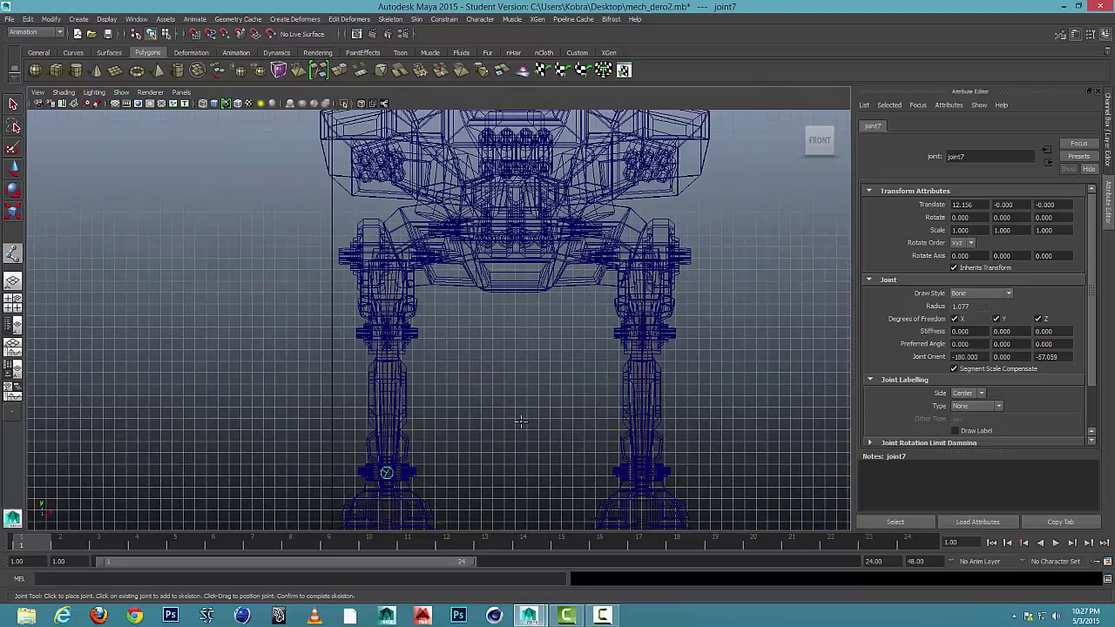
pyautogui.press('w')
# Step: Examine from several angles in the perspective view how the straight joint chains line up with the mech's bent legs
pyautogui.press('space')
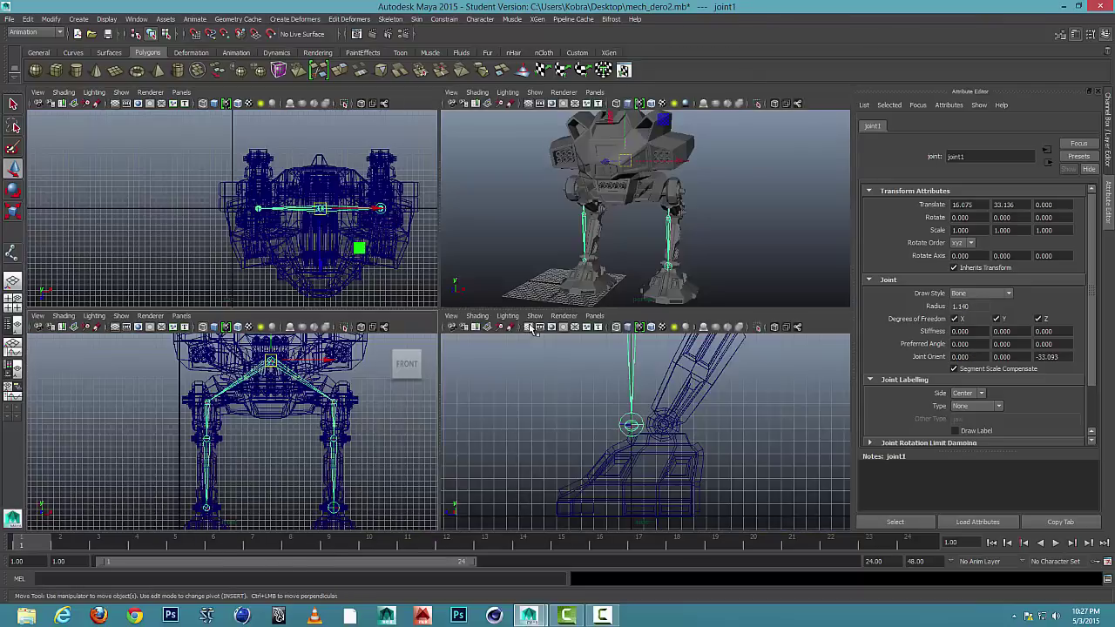
pyautogui.press('space')
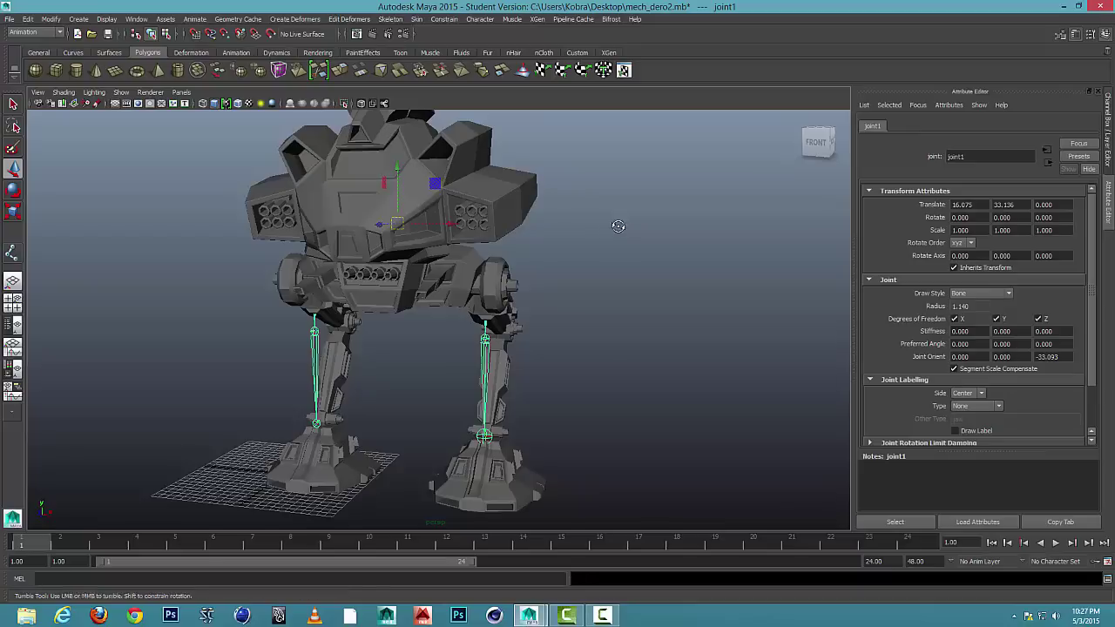
pyautogui.keyDown('alt'); pyautogui.moveTo(617, 229); pyautogui.dragTo(451, 301); pyautogui.keyUp('alt')
pyautogui.scroll(5, 450, 300)
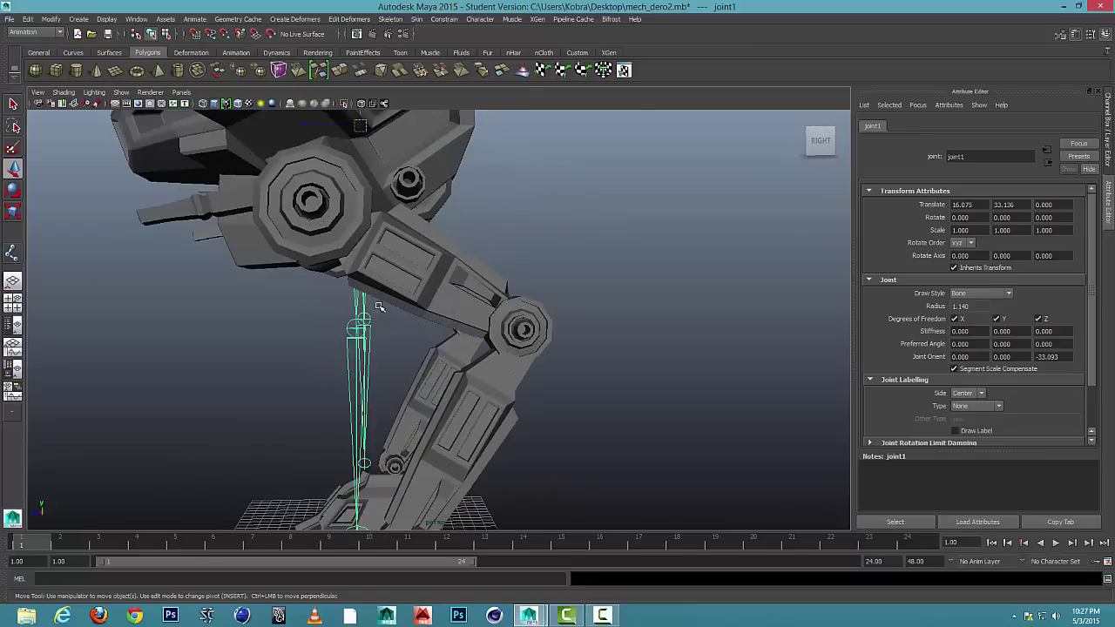
pyautogui.keyDown('alt'); pyautogui.moveTo(462, 334); pyautogui.dragTo(486, 329, button='middle'); pyautogui.keyUp('alt')
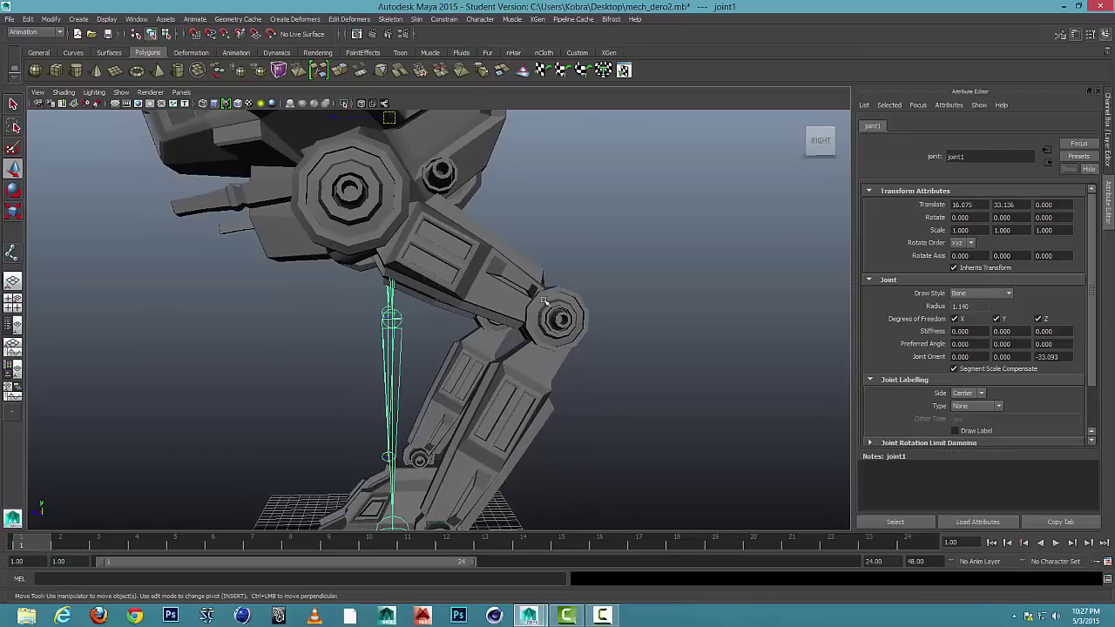
pyautogui.keyDown('alt'); pyautogui.moveTo(549, 307); pyautogui.dragTo(580, 338); pyautogui.keyUp('alt')
pyautogui.scroll(-4, 581, 338)
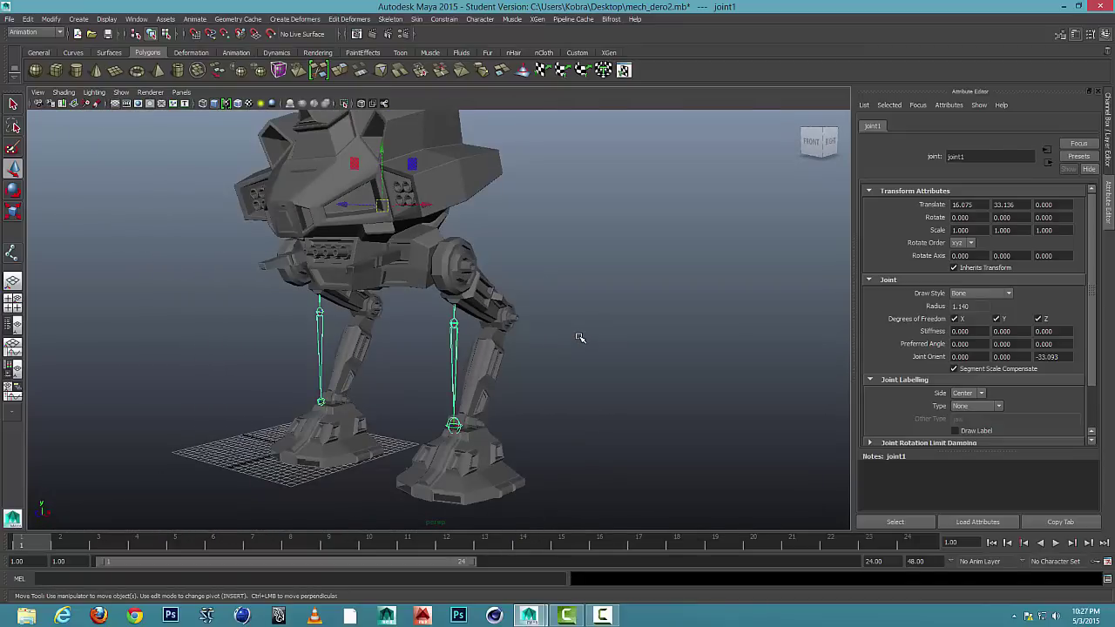
# Step: Show the skeleton in a full-size side view framed on the hip joints and the round hip pivots
pyautogui.press('space')
pyautogui.press('space')
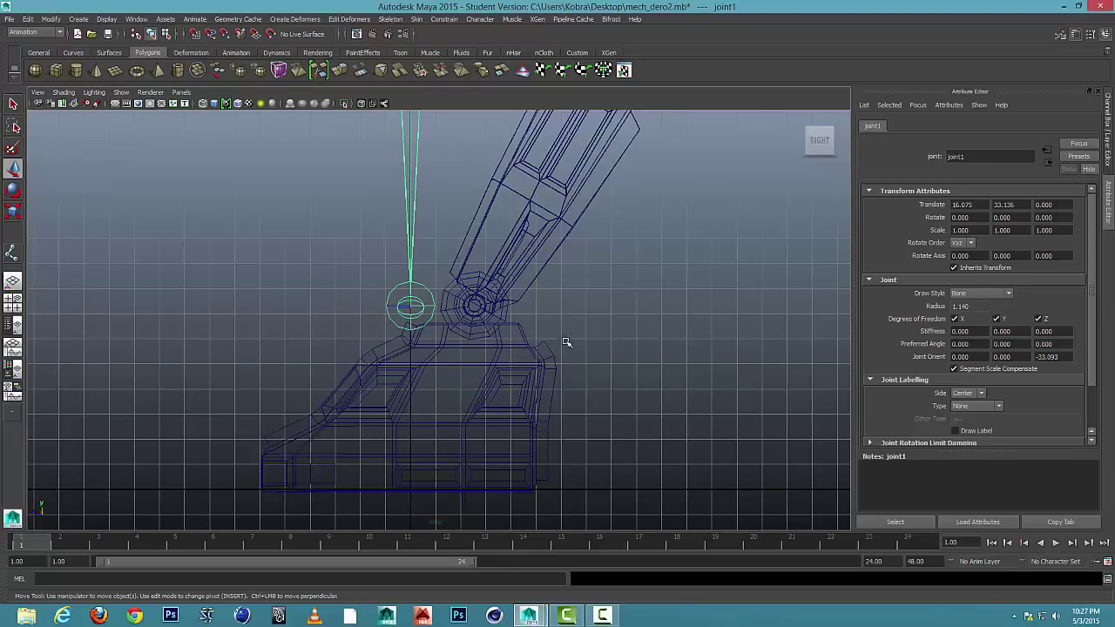
pyautogui.keyDown('alt'); pyautogui.moveTo(555, 298); pyautogui.dragTo(552, 448, button='middle'); pyautogui.keyUp('alt')
pyautogui.scroll(-4, 486, 323)
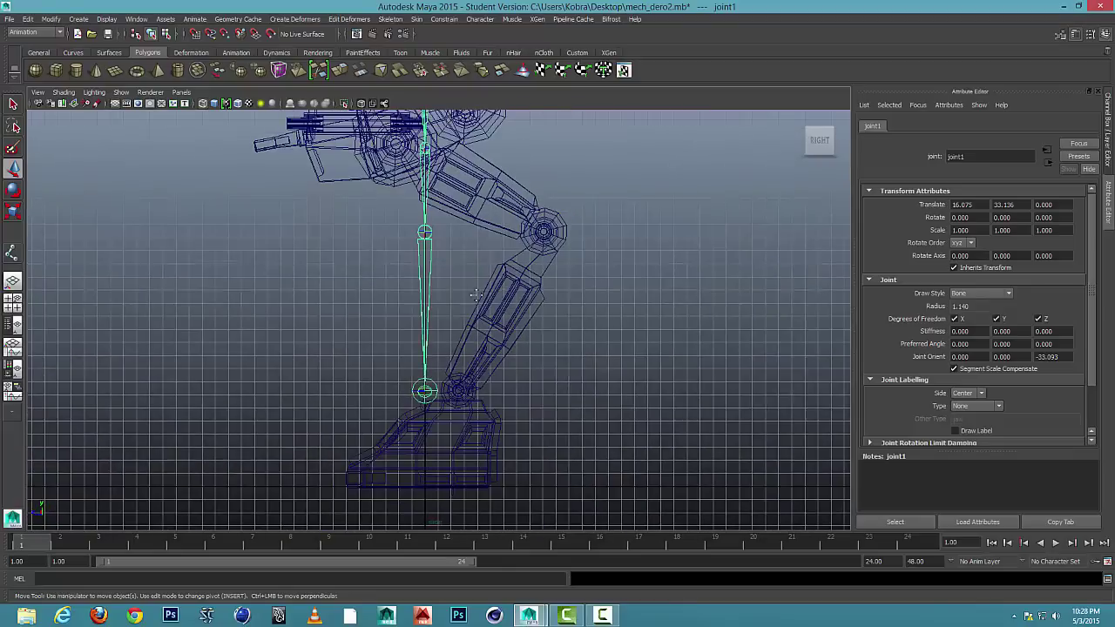
pyautogui.keyDown('alt'); pyautogui.moveTo(475, 296); pyautogui.dragTo(550, 367, button='middle'); pyautogui.keyUp('alt')
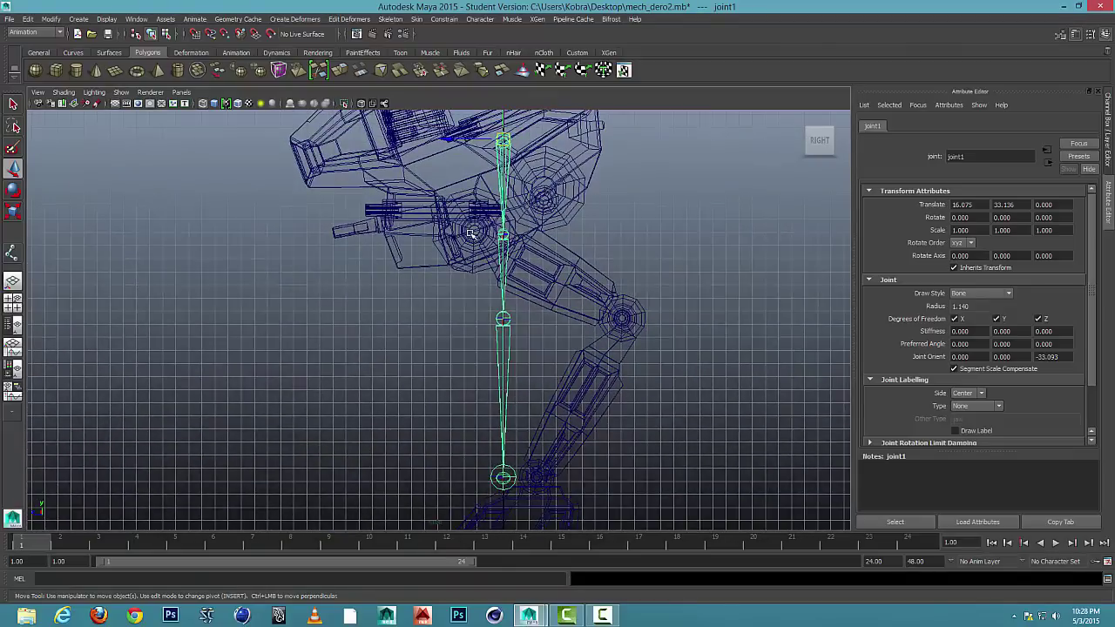
pyautogui.scroll(3, 471, 234)
pyautogui.keyDown('alt'); pyautogui.moveTo(489, 196); pyautogui.dragTo(503, 290, button='middle'); pyautogui.keyUp('alt')
pyautogui.scroll(1, 513, 222)
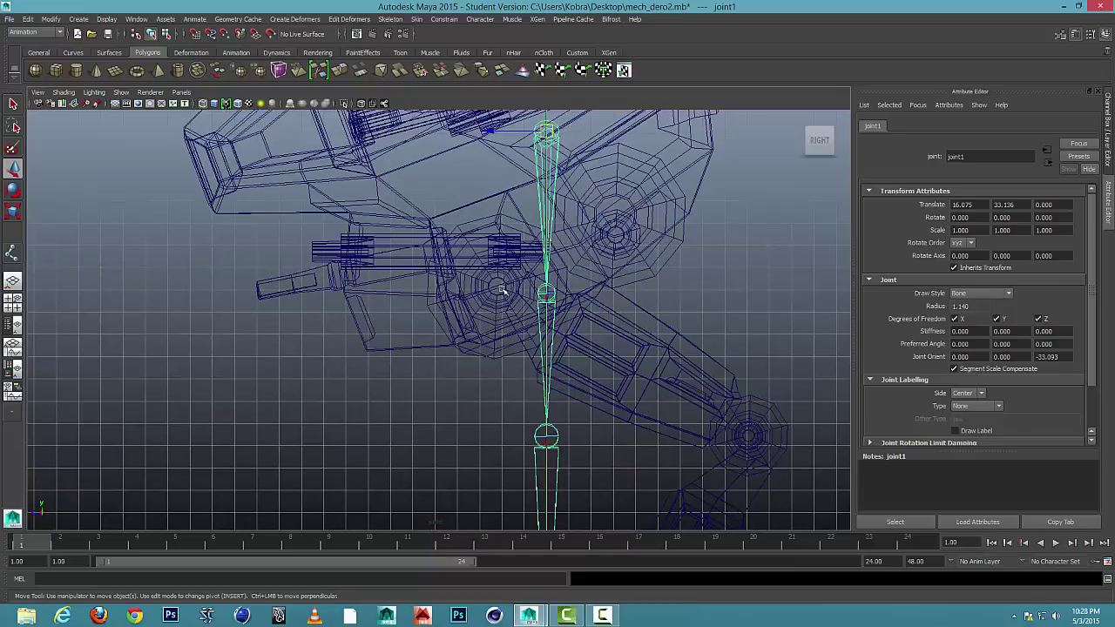
# Step: Try to move the hip joint on the mech's right side forward, and undo the move
pyautogui.click(547, 291)
pyautogui.moveTo(490, 292); pyautogui.dragTo(446, 293)
pyautogui.hotkey('ctrl', 'z')
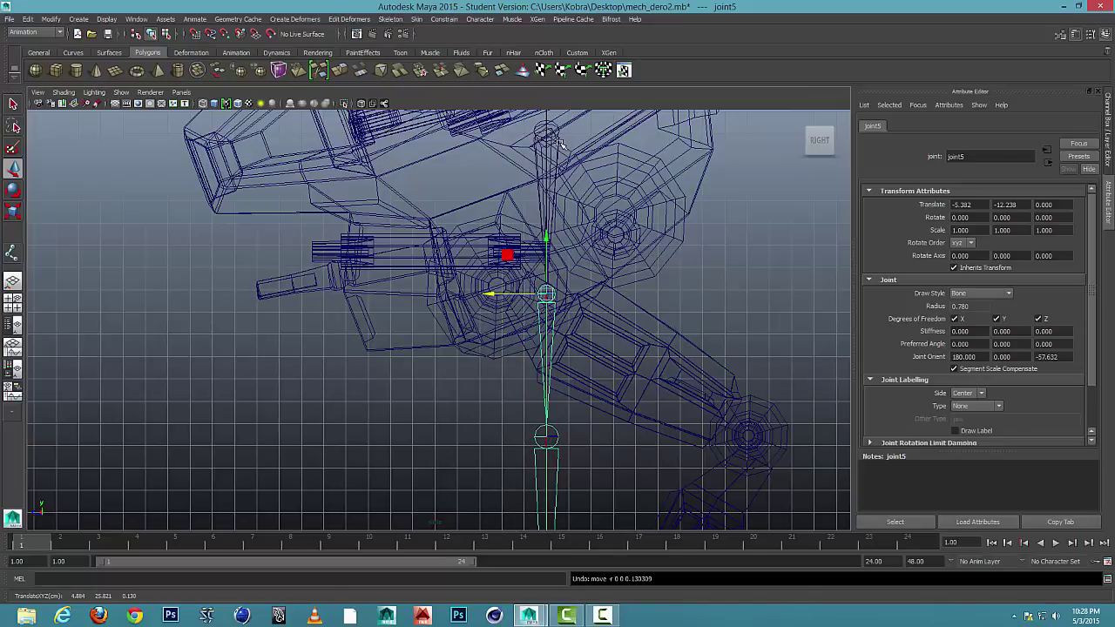
# Step: Move the hip joint on the mech's left side forward and up onto the centre of the round hip pivot
pyautogui.scroll(-2, 560, 145)
pyautogui.scroll(2, 560, 145)
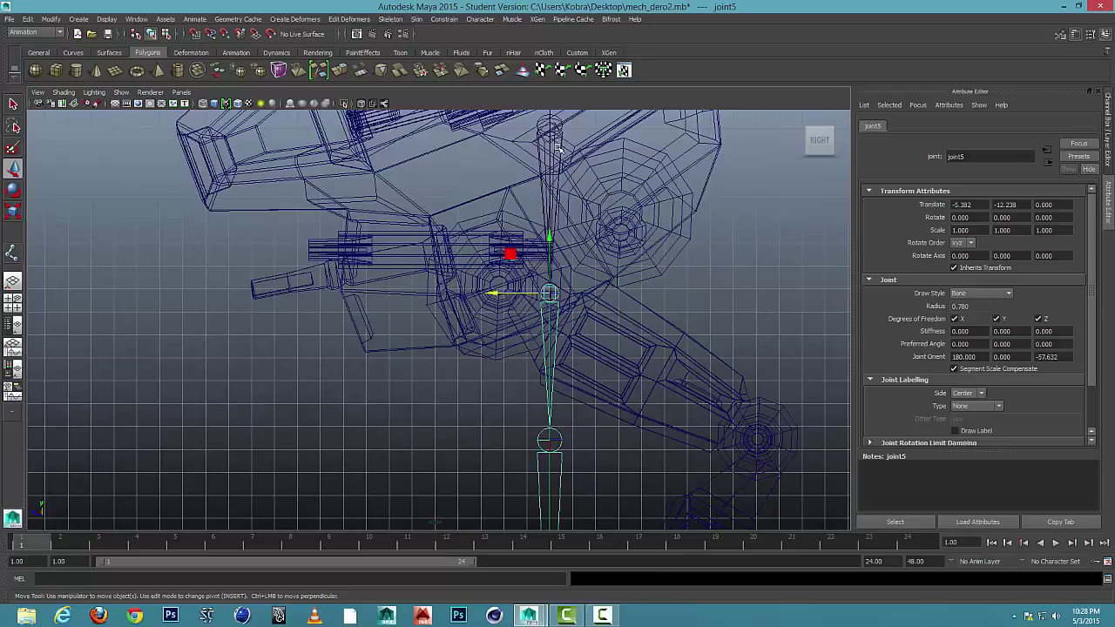
pyautogui.click(550, 293)
pyautogui.moveTo(525, 293); pyautogui.dragTo(473, 293)
pyautogui.scroll(2, 529, 258)
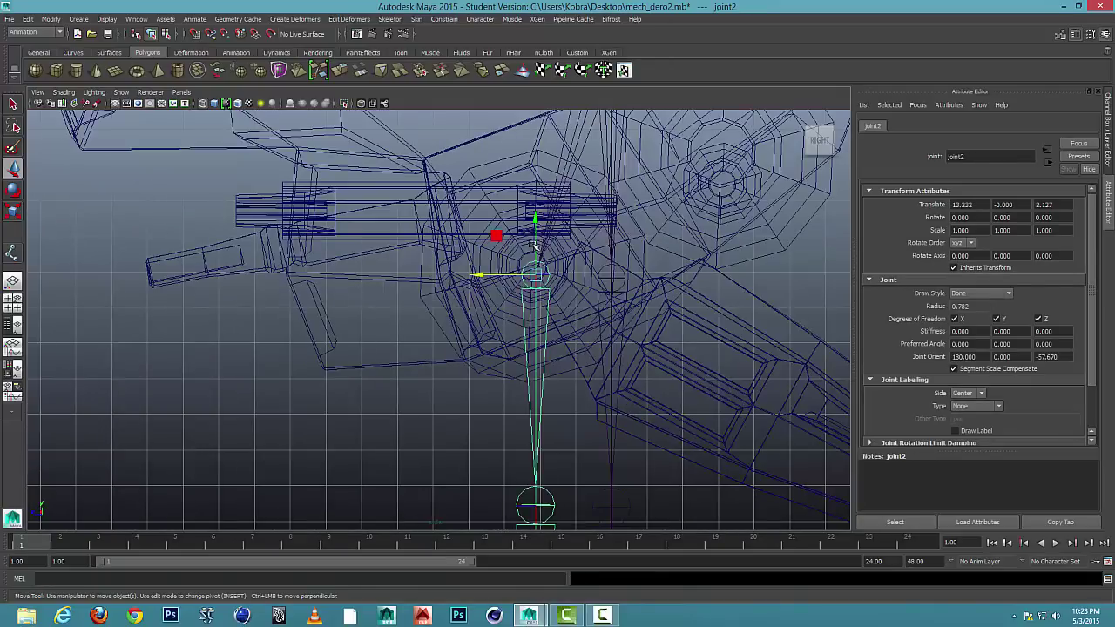
pyautogui.click(531, 242)
pyautogui.hotkey('ctrl', 'z')
pyautogui.moveTo(534, 254); pyautogui.dragTo(498, 267)
# Step: Move the hip joint on the mech's right side onto the same hip pivot centre
pyautogui.click(598, 273)
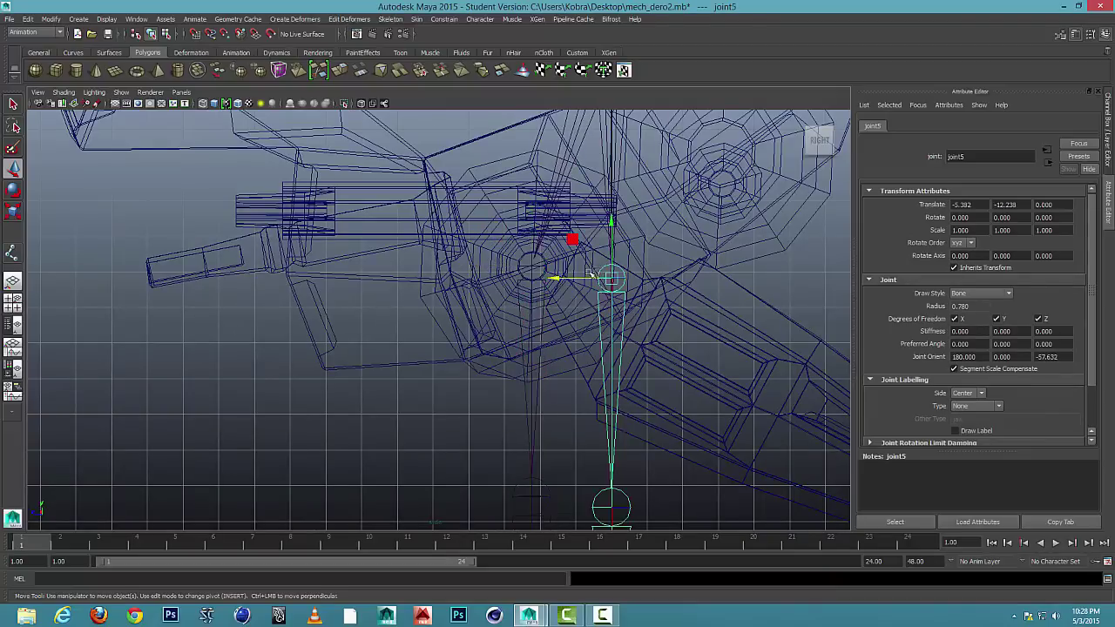
pyautogui.moveTo(570, 278); pyautogui.dragTo(508, 266)
pyautogui.moveTo(533, 211); pyautogui.dragTo(533, 211)
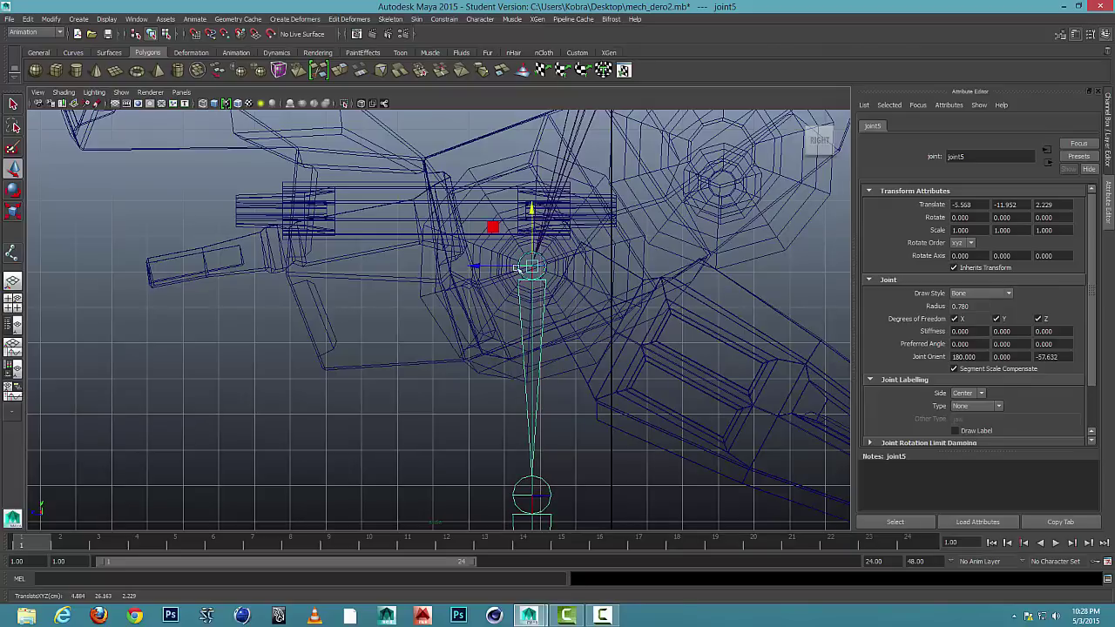
# Step: Move the knee joints of both legs back onto the centre of the round knee pivot in the side view
pyautogui.keyDown('alt'); pyautogui.moveTo(599, 358); pyautogui.dragTo(574, 172, button='middle'); pyautogui.keyUp('alt')
pyautogui.scroll(1, 621, 276)
pyautogui.keyDown('alt'); pyautogui.moveTo(629, 284); pyautogui.dragTo(427, 253, button='middle'); pyautogui.keyUp('alt')
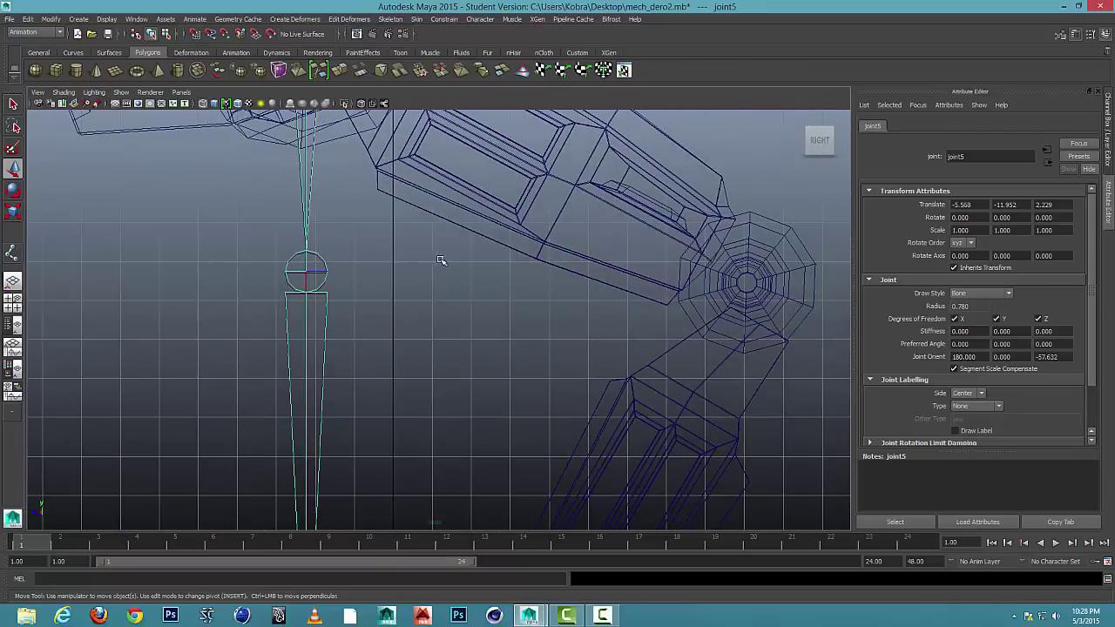
pyautogui.click(308, 267)
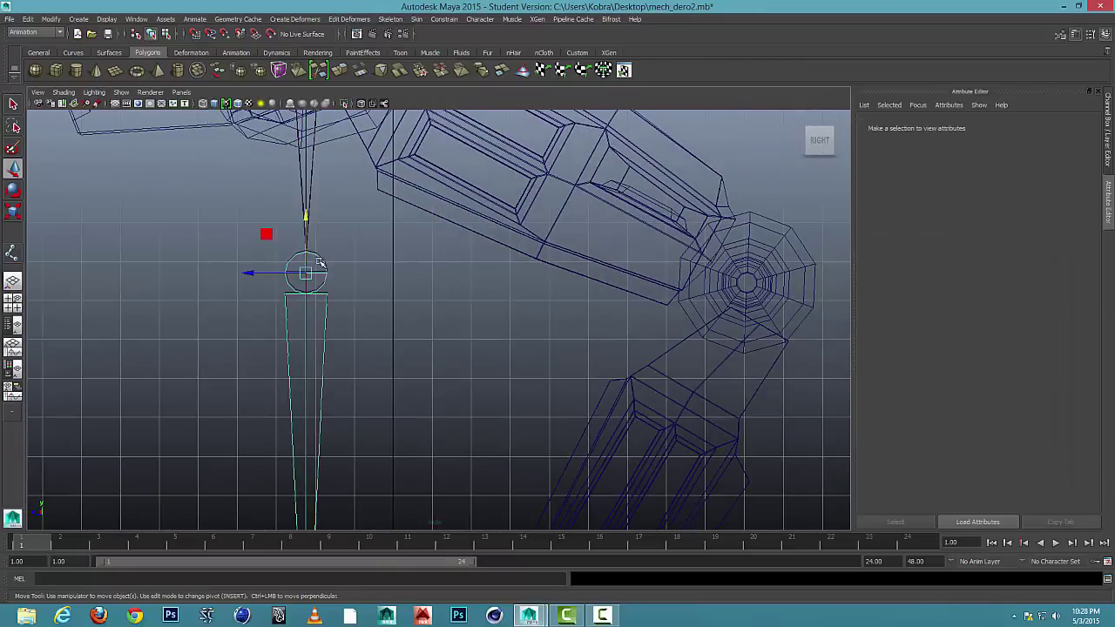
pyautogui.moveTo(306, 272); pyautogui.dragTo(747, 282)
pyautogui.click(312, 268)
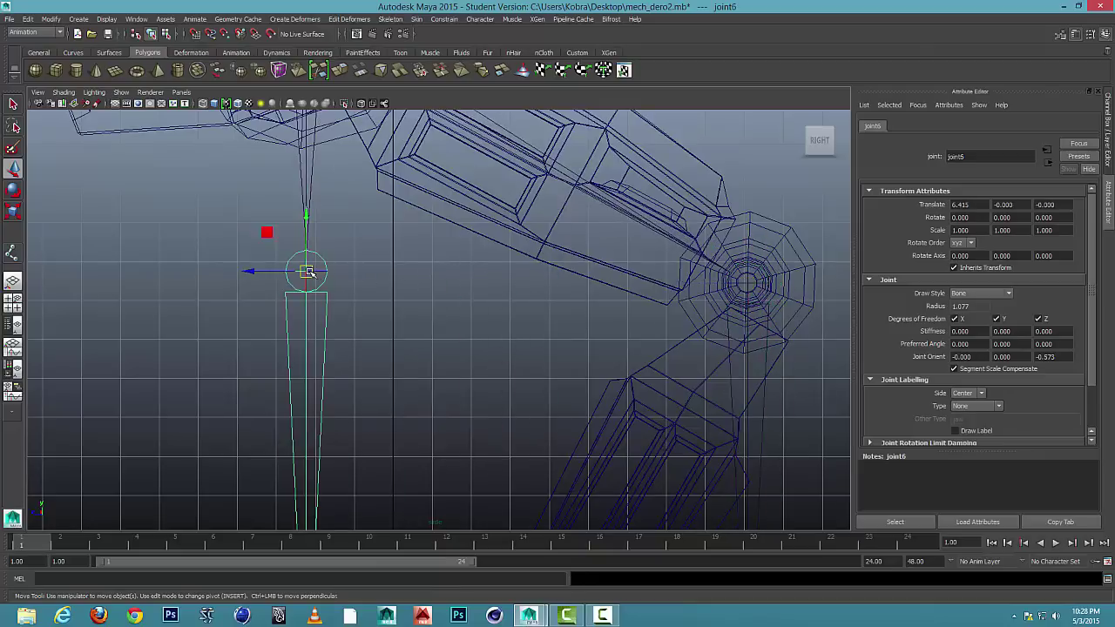
pyautogui.moveTo(312, 268); pyautogui.dragTo(747, 281)
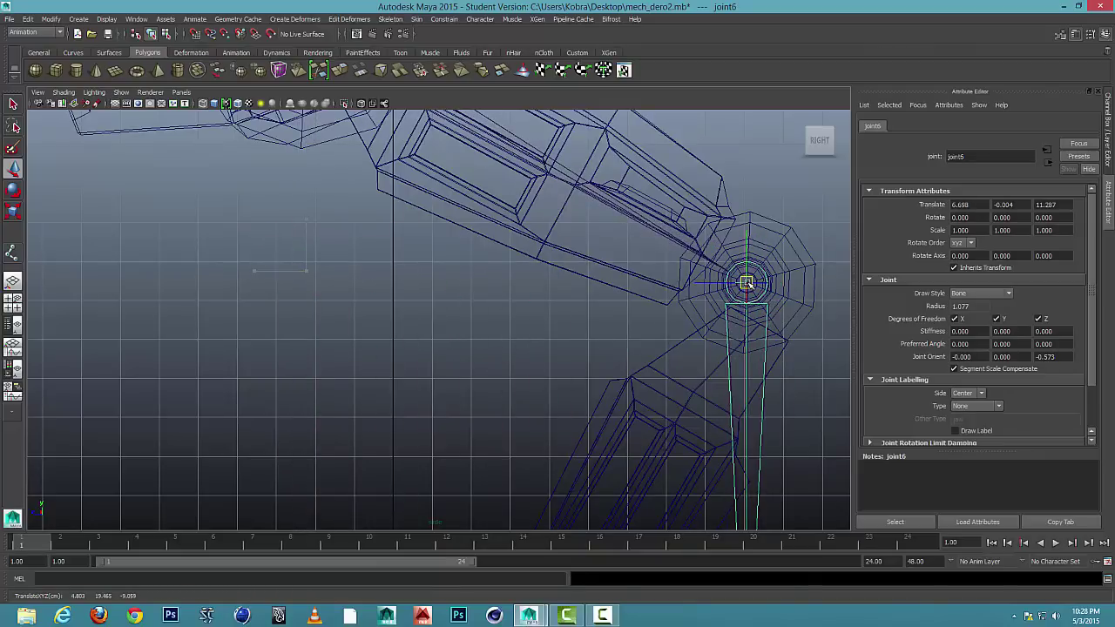
# Step: Move the ankle joints of both legs forward onto the centre of the round ankle pivot above the foot
pyautogui.keyDown('alt'); pyautogui.moveTo(696, 328); pyautogui.dragTo(575, 149, button='middle'); pyautogui.keyUp('alt')
pyautogui.keyDown('alt'); pyautogui.moveTo(579, 319); pyautogui.dragTo(594, 167, button='middle'); pyautogui.keyUp('alt')
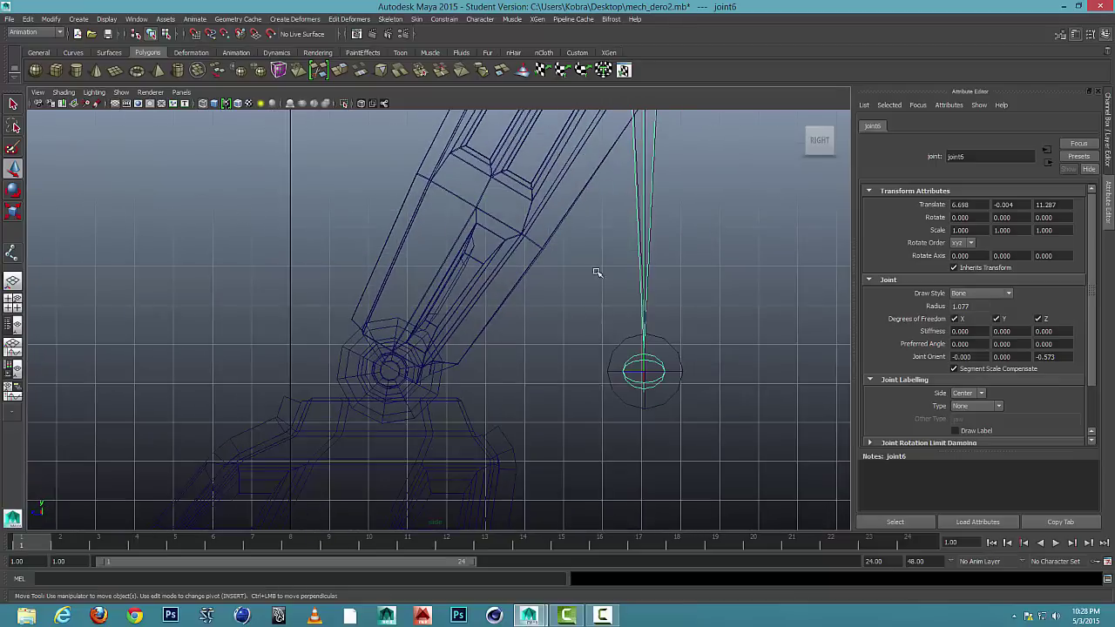
pyautogui.keyDown('alt'); pyautogui.moveTo(609, 354); pyautogui.dragTo(633, 277, button='middle'); pyautogui.keyUp('alt')
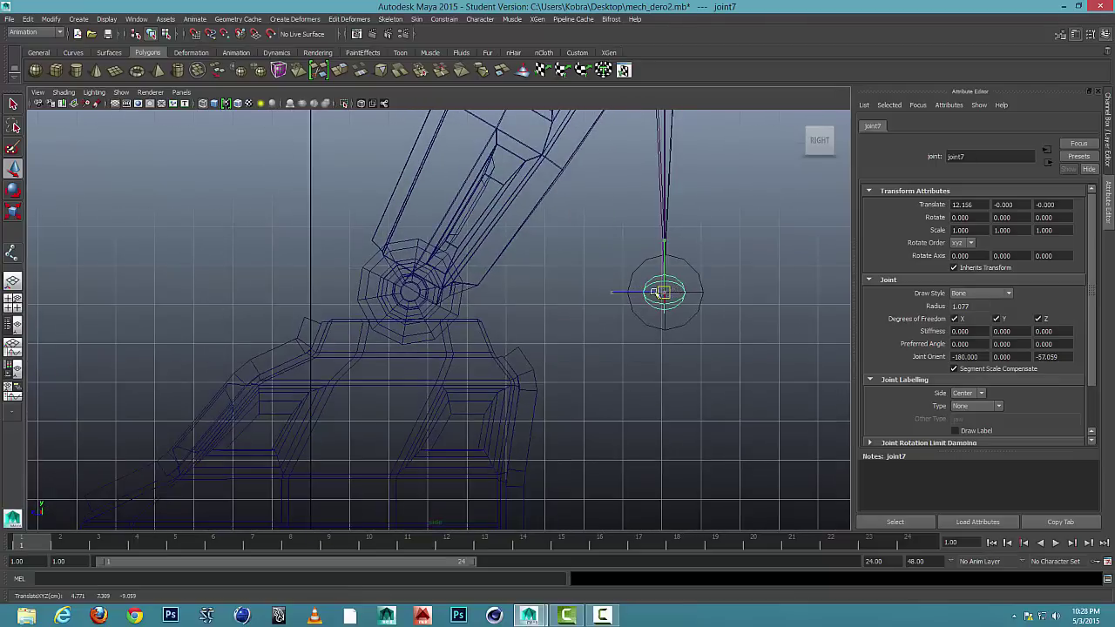
pyautogui.click(410, 290)
pyautogui.press('w')
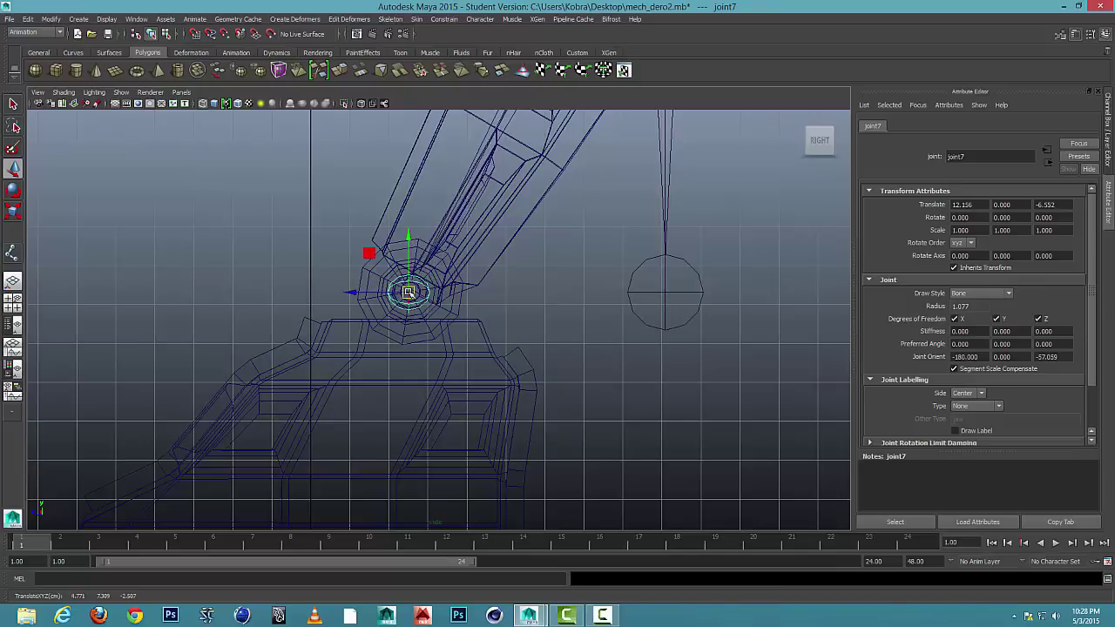
pyautogui.click(665, 293)
pyautogui.moveTo(665, 292); pyautogui.dragTo(368, 302)
# Step: Turn on X-Ray Joints in the full-size perspective view and check the skeleton inside the mech's body and legs
pyautogui.press('space')
pyautogui.press('space')
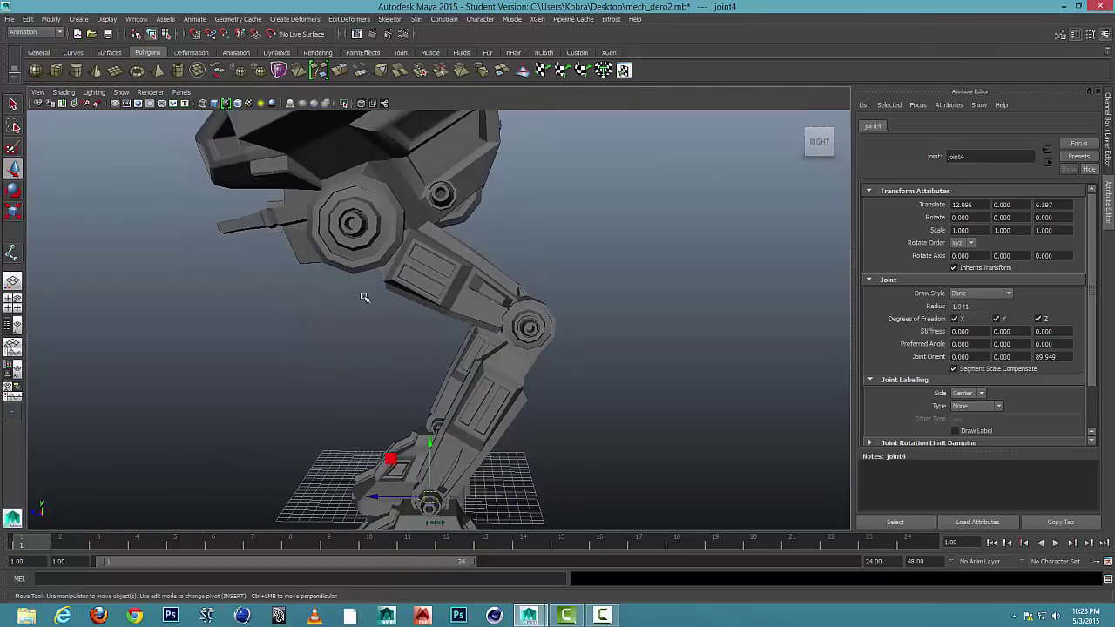
pyautogui.keyDown('alt'); pyautogui.moveTo(404, 442); pyautogui.dragTo(454, 319); pyautogui.keyUp('alt')
pyautogui.scroll(5, 453, 320)
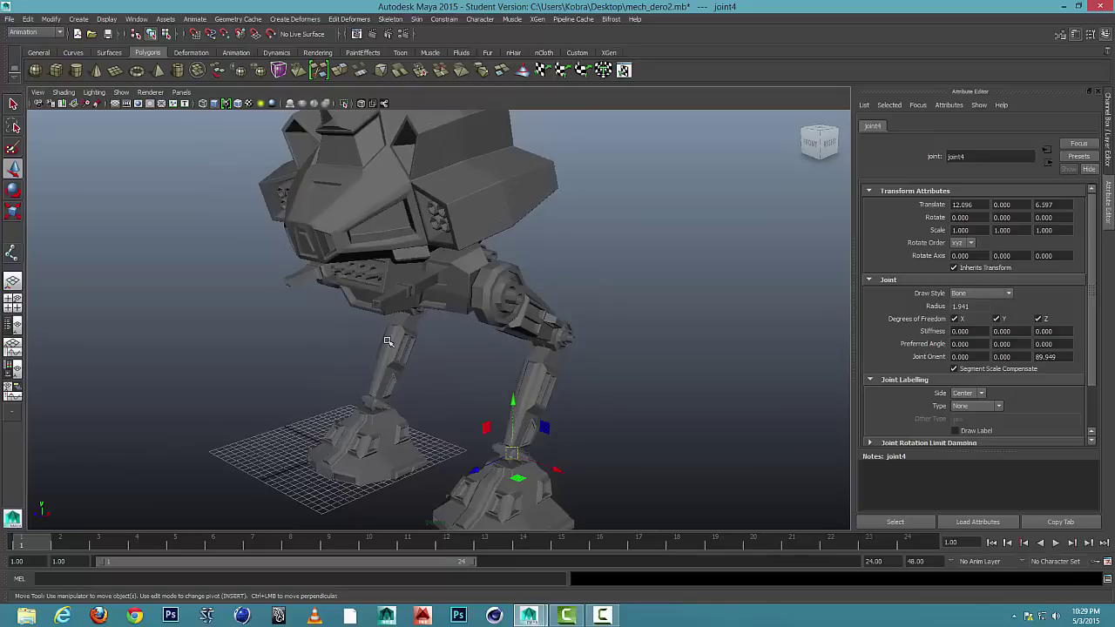
pyautogui.click(63, 92)
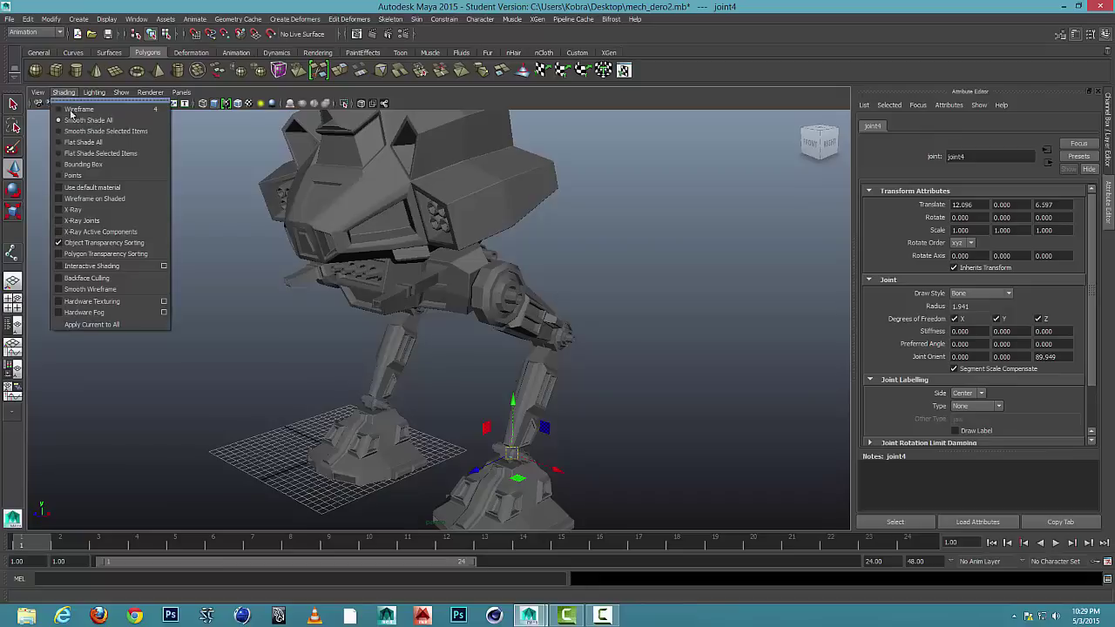
pyautogui.click(99, 224)
pyautogui.moveTo(497, 241)
pyautogui.keyDown('alt'); pyautogui.mouseDown()
pyautogui.moveTo(453, 236)
pyautogui.moveTo(492, 228)
pyautogui.moveTo(461, 254)
pyautogui.moveTo(581, 251)
pyautogui.moveTo(567, 299)
pyautogui.moveTo(345, 304)
pyautogui.mouseUp(); pyautogui.keyUp('alt')
pyautogui.scroll(-4, 377, 311)
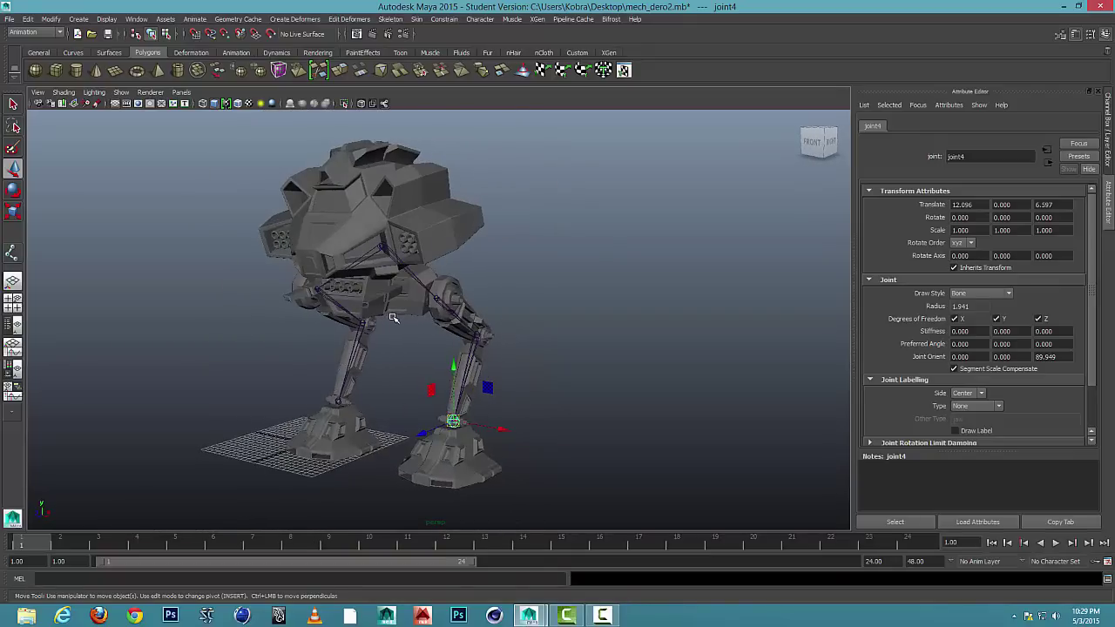
pyautogui.scroll(5, 392, 319)
pyautogui.keyDown('alt'); pyautogui.moveTo(403, 319); pyautogui.dragTo(460, 289, button='middle'); pyautogui.keyUp('alt')
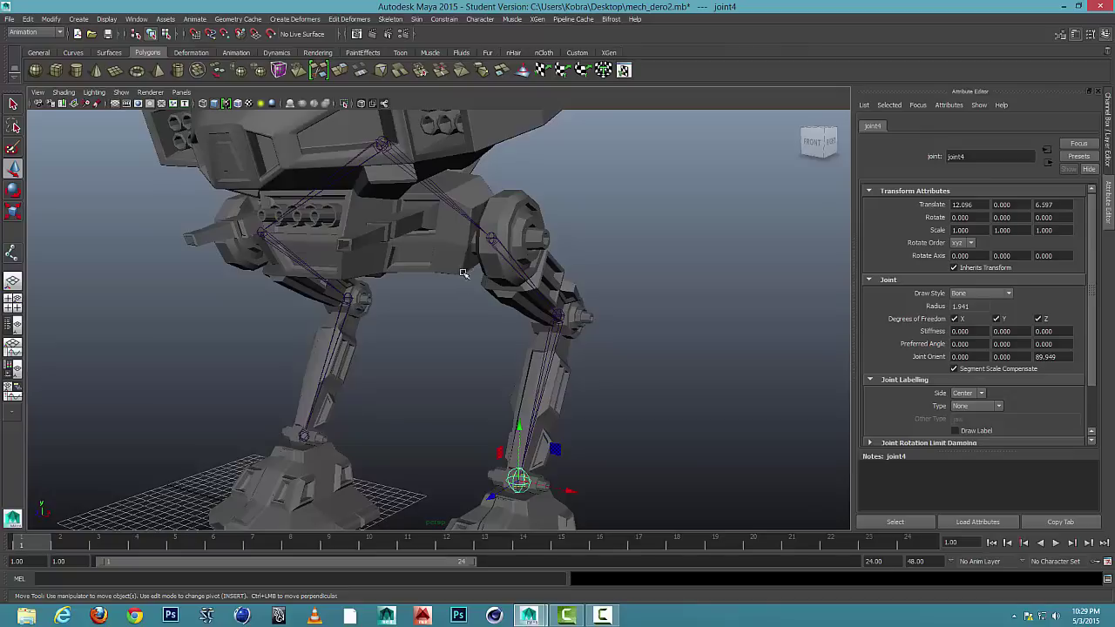
pyautogui.scroll(-2, 463, 273)
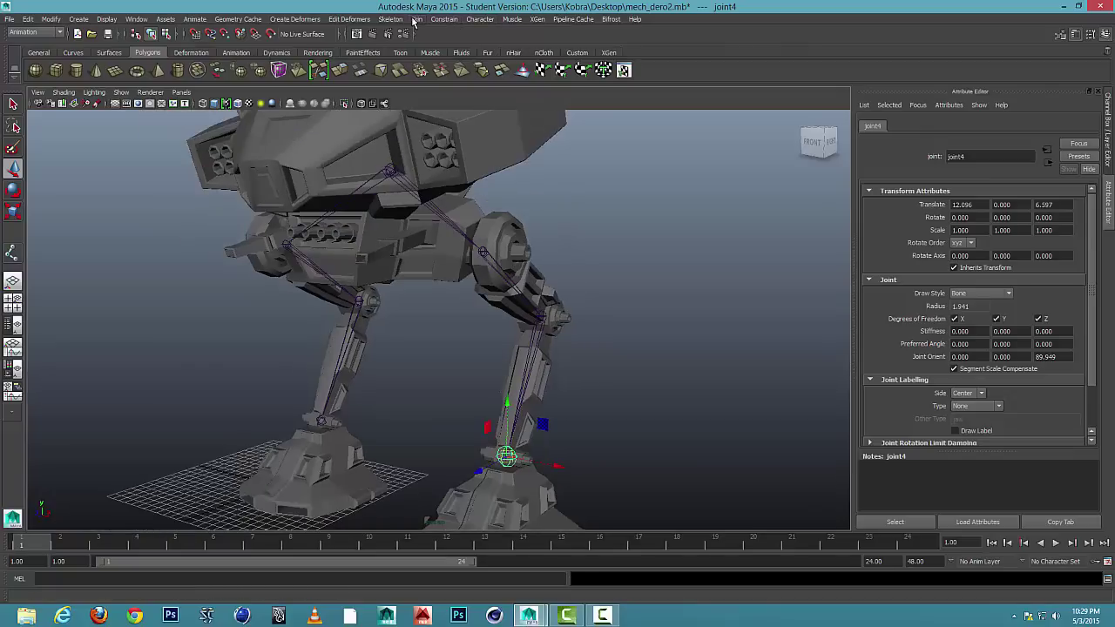
pyautogui.click(394, 19)
pyautogui.moveTo(421, 21)
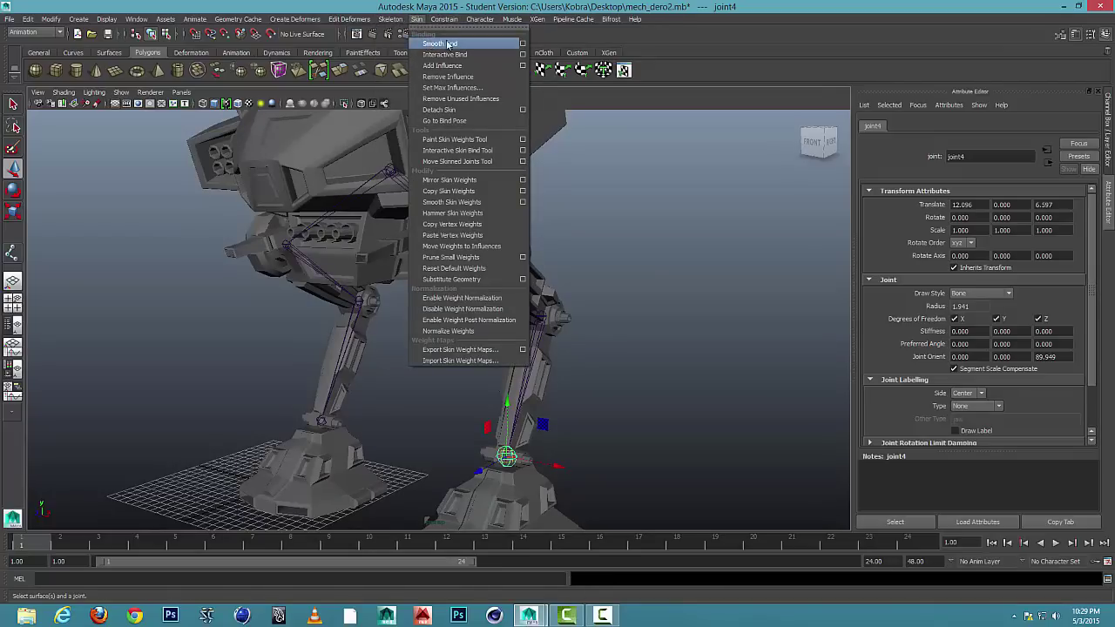
pyautogui.click(415, 21)
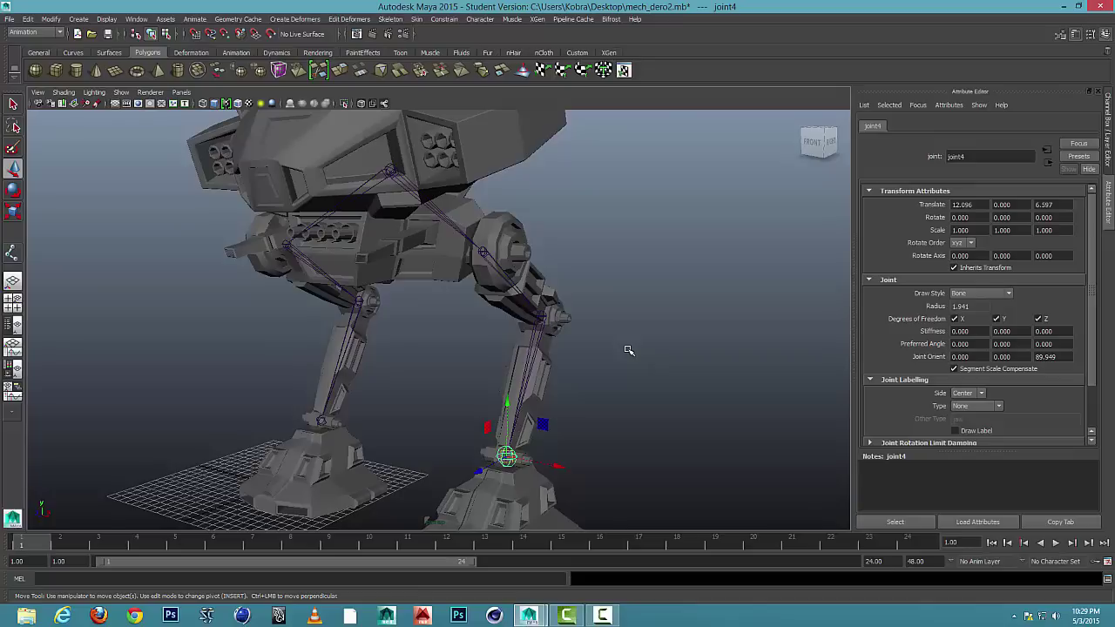
# Step: Parent the lower-leg mesh on the mech's left side to that leg's knee joint
pyautogui.scroll(1, 609, 359)
pyautogui.keyDown('alt'); pyautogui.moveTo(609, 359); pyautogui.dragTo(567, 304, button='middle'); pyautogui.keyUp('alt')
pyautogui.scroll(-2, 560, 297)
pyautogui.scroll(3, 554, 294)
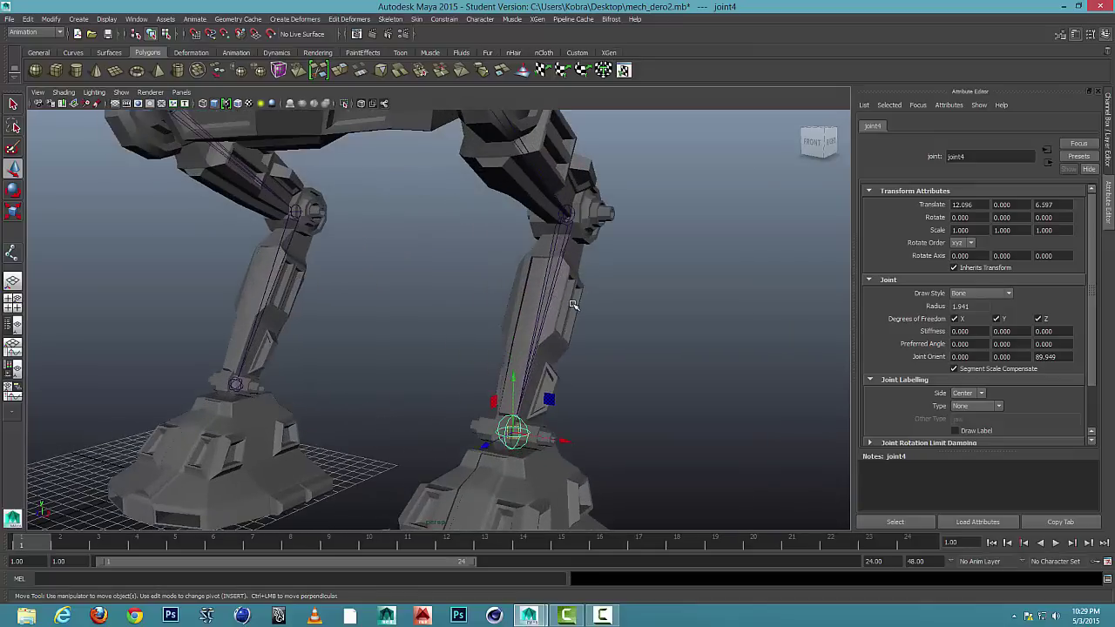
pyautogui.click(572, 304)
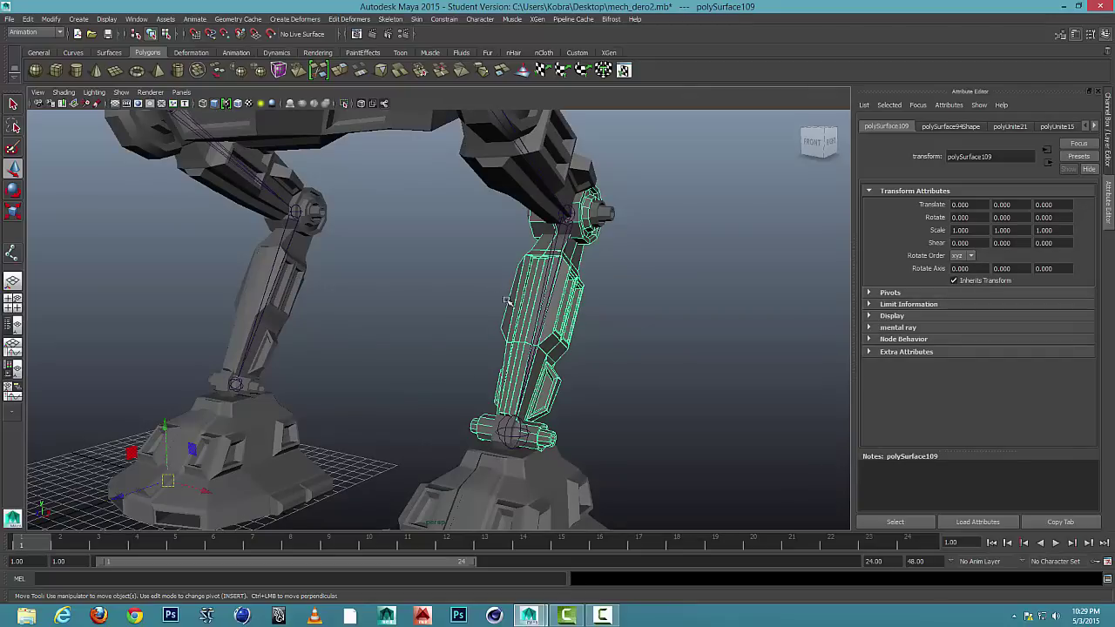
pyautogui.click(568, 305)
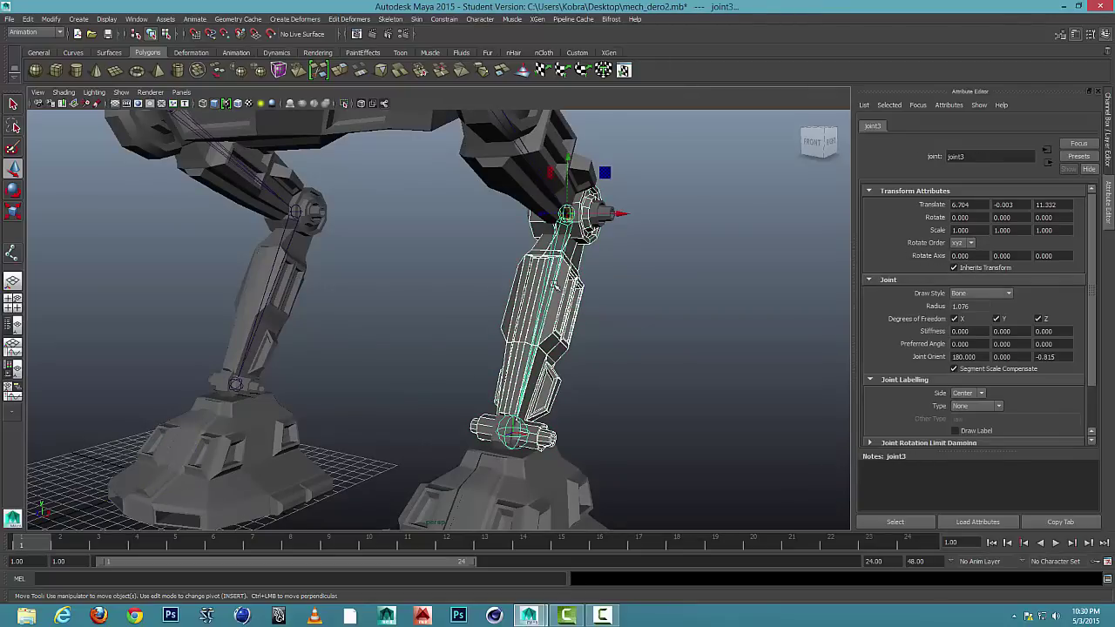
pyautogui.click(550, 303)
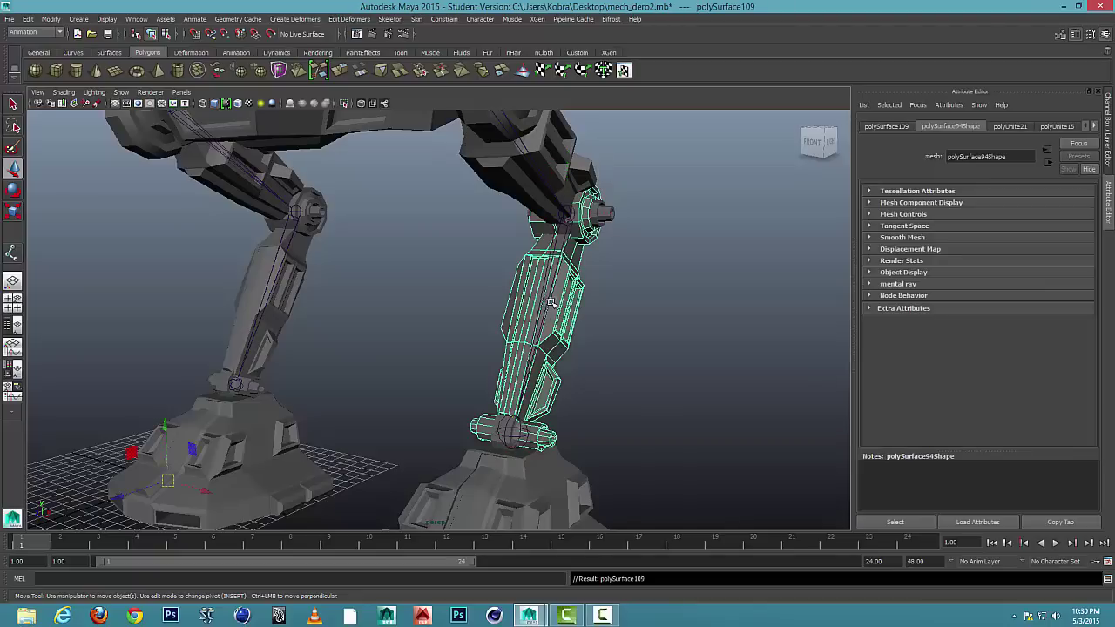
# Step: Parent the upper-leg mesh on the mech's left side to that leg's hip joint
pyautogui.keyDown('alt'); pyautogui.moveTo(642, 258); pyautogui.dragTo(649, 416, button='middle'); pyautogui.keyUp('alt')
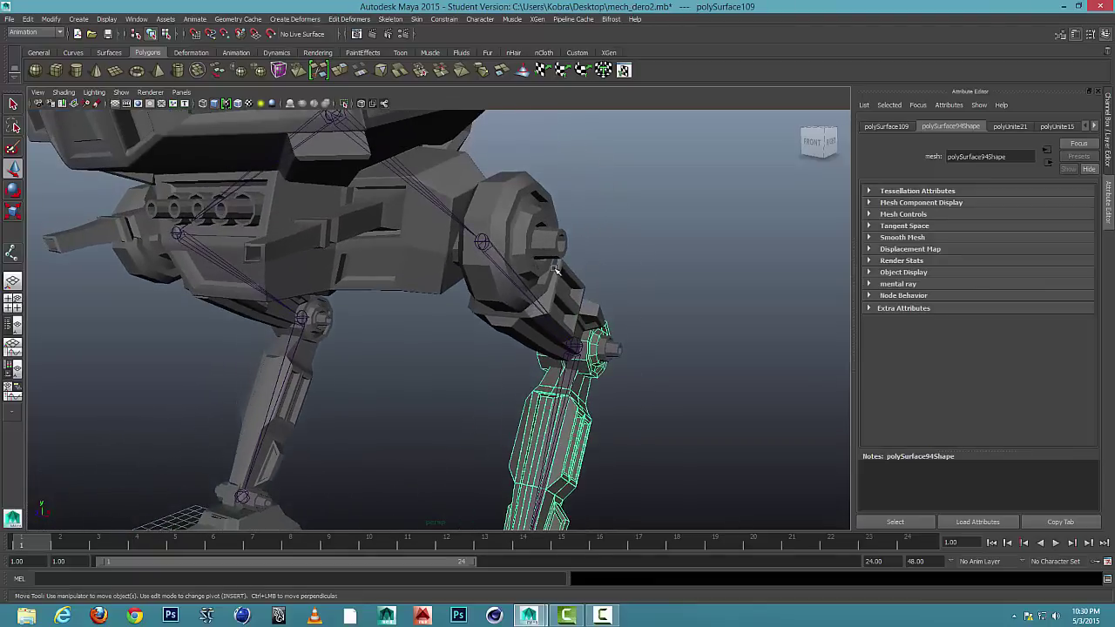
pyautogui.click(562, 278)
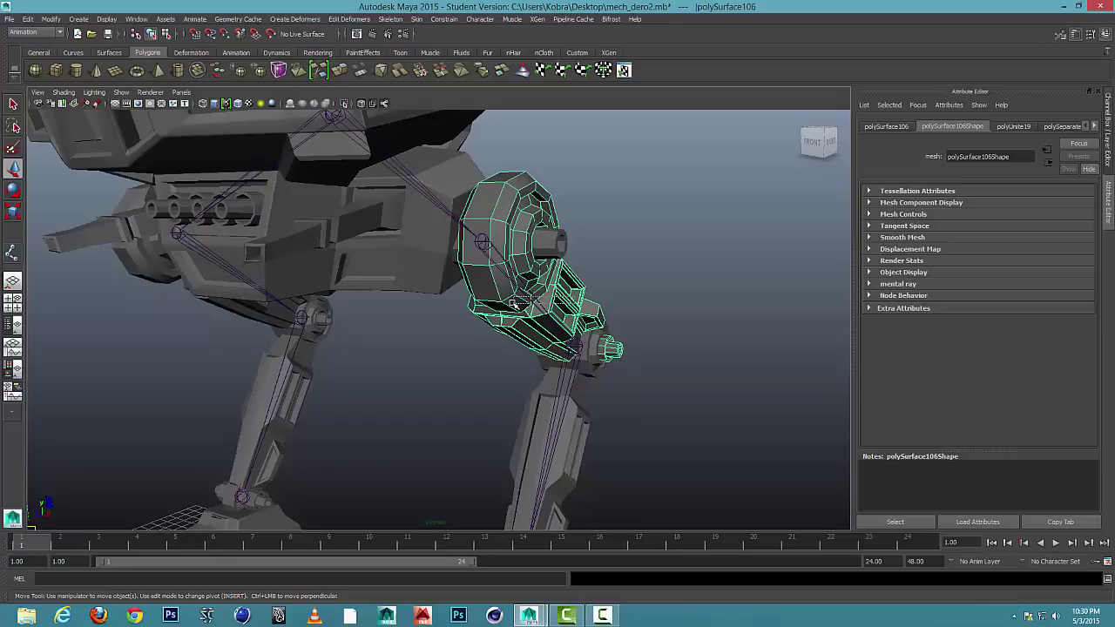
pyautogui.press('Up')
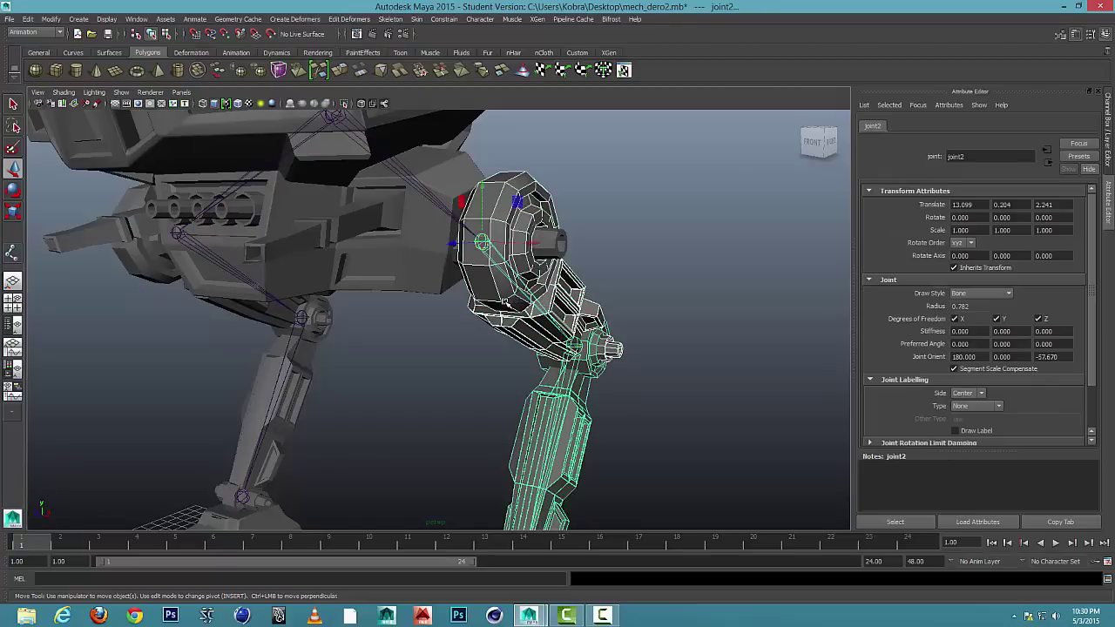
pyautogui.press('Down')
# Step: Parent the lower-leg mesh on the mech's right side to that leg's knee joint
pyautogui.keyDown('alt'); pyautogui.moveTo(522, 362); pyautogui.dragTo(565, 307); pyautogui.keyUp('alt')
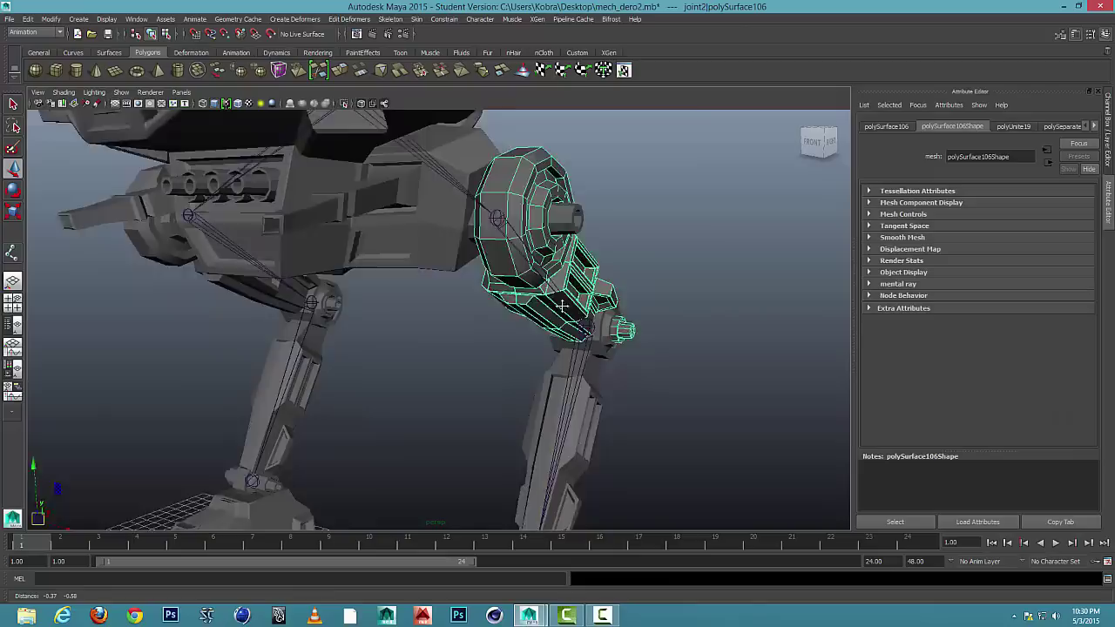
pyautogui.keyDown('alt'); pyautogui.moveTo(564, 306); pyautogui.dragTo(717, 191, button='middle'); pyautogui.keyUp('alt')
pyautogui.keyDown('alt'); pyautogui.moveTo(635, 227); pyautogui.dragTo(674, 258, button='middle'); pyautogui.keyUp('alt')
pyautogui.click(480, 284)
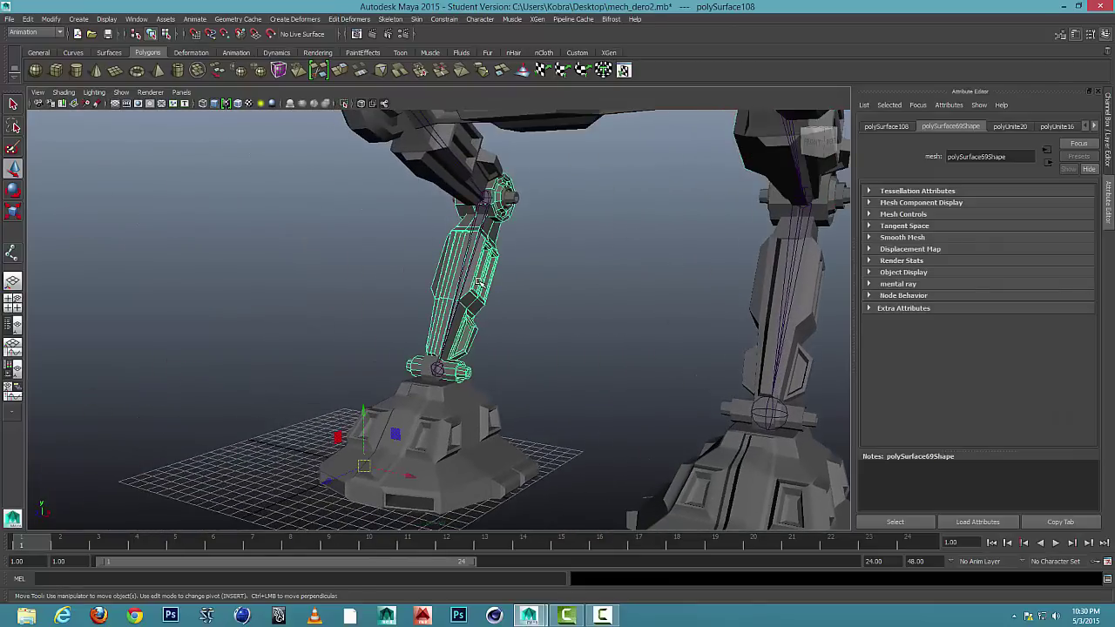
pyautogui.moveTo(410, 266); pyautogui.dragTo(519, 269)
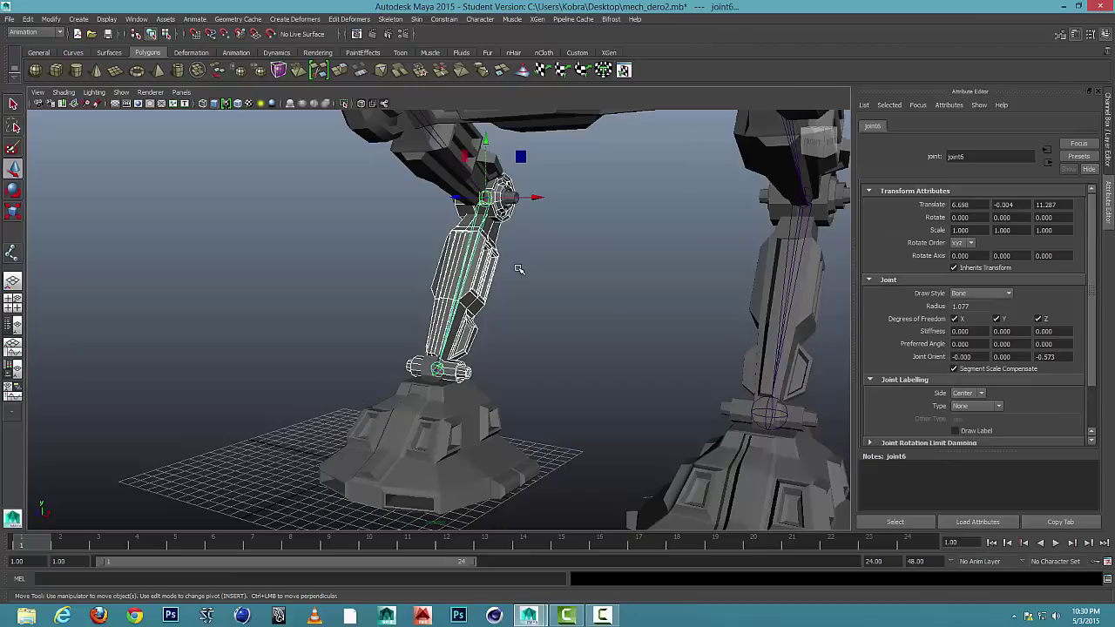
pyautogui.click(516, 269)
# Step: Parent the upper-leg mesh on the mech's right side to that leg's hip joint
pyautogui.keyDown('alt'); pyautogui.moveTo(578, 244); pyautogui.dragTo(585, 341); pyautogui.keyUp('alt')
pyautogui.click(261, 228)
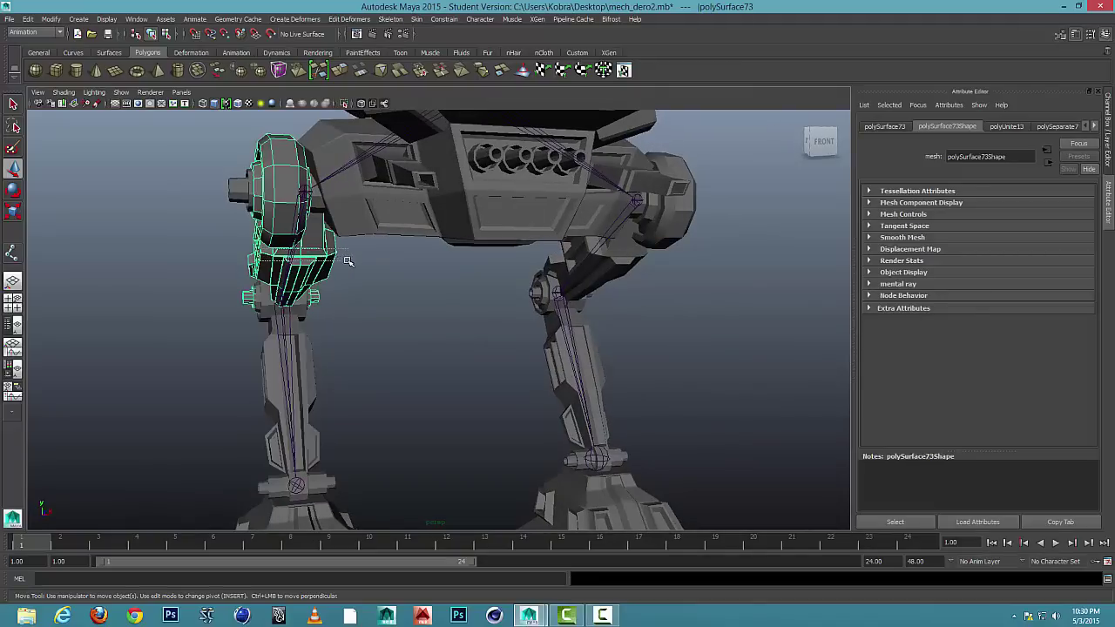
pyautogui.keyDown('shift'); pyautogui.click(317, 252); pyautogui.keyUp('shift')
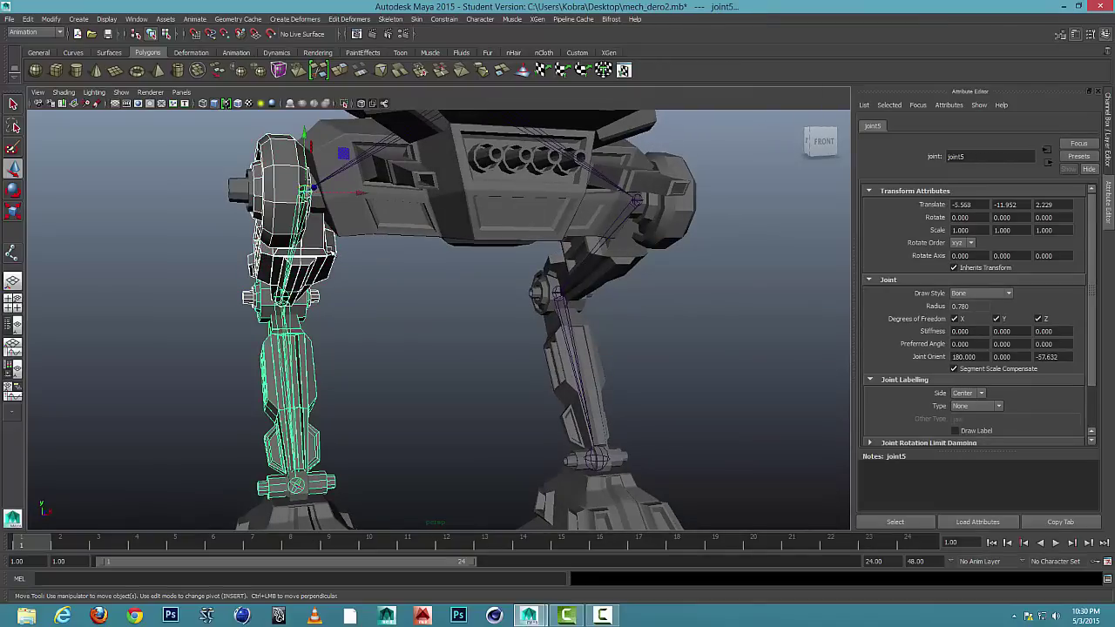
pyautogui.press('p')
# Step: Parent the mech's body mesh to the root joint at the top of the skeleton
pyautogui.keyDown('alt'); pyautogui.moveTo(452, 279); pyautogui.dragTo(451, 465); pyautogui.keyUp('alt')
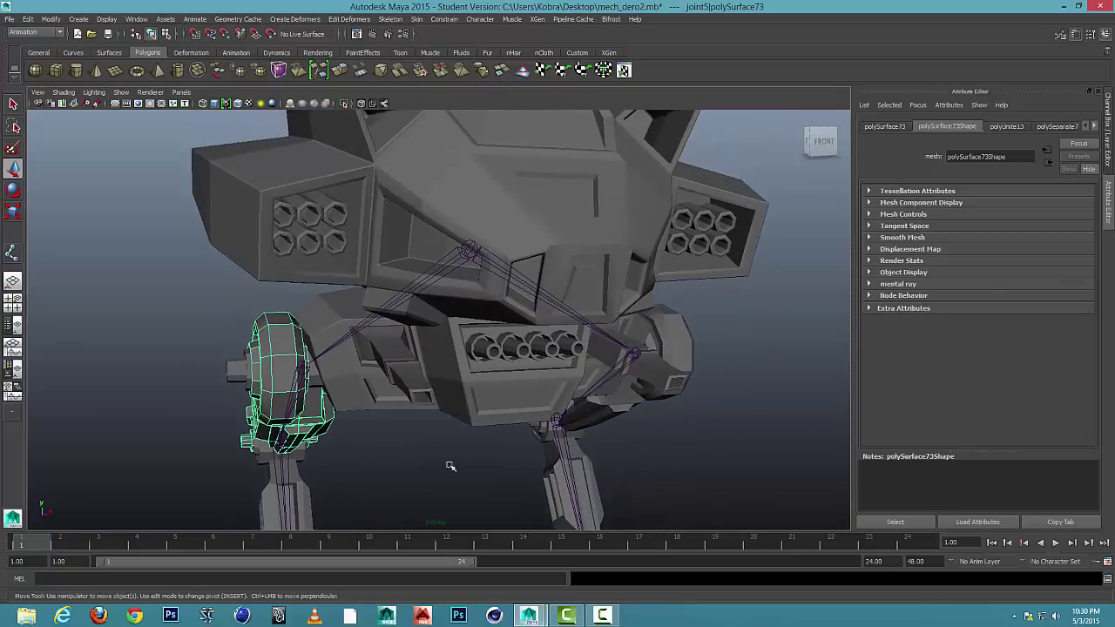
pyautogui.click(505, 188)
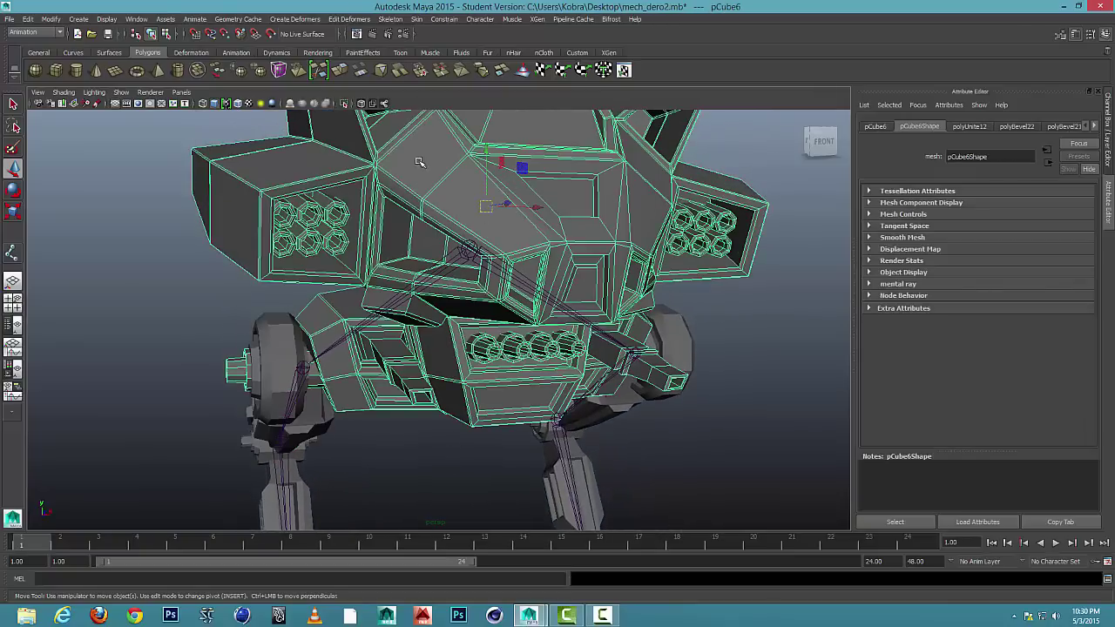
pyautogui.moveTo(450, 231); pyautogui.dragTo(486, 262)
pyautogui.press('p')
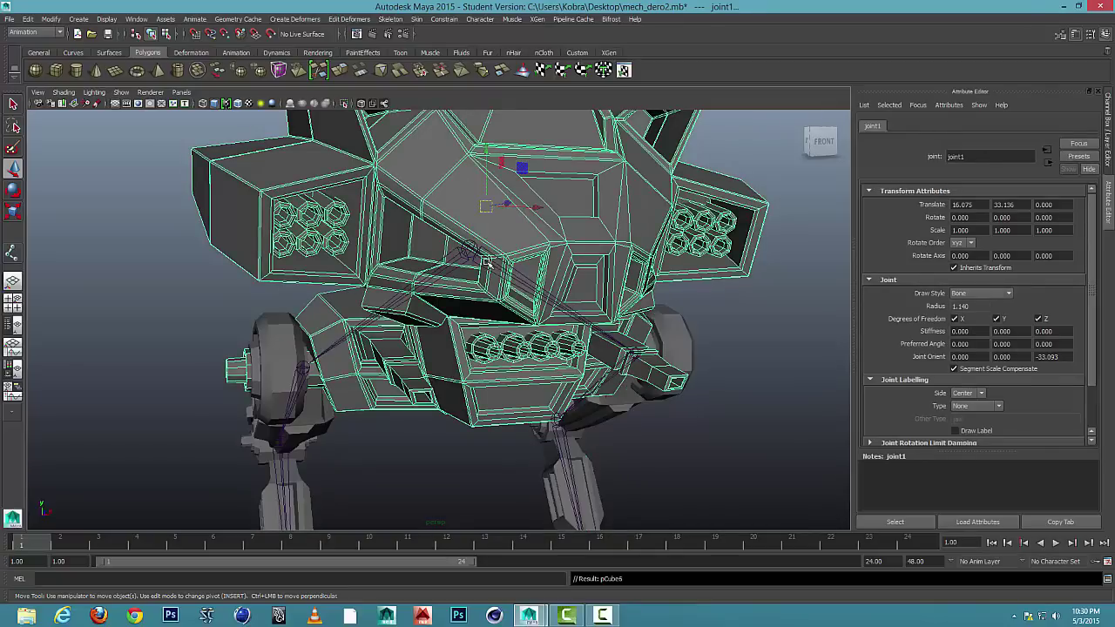
# Step: Clear the selection and examine the skeleton's fit at the mech's hips, knees and ankles from the front and side
pyautogui.scroll(-4, 566, 284)
pyautogui.keyDown('alt'); pyautogui.moveTo(584, 315); pyautogui.dragTo(468, 213); pyautogui.keyUp('alt')
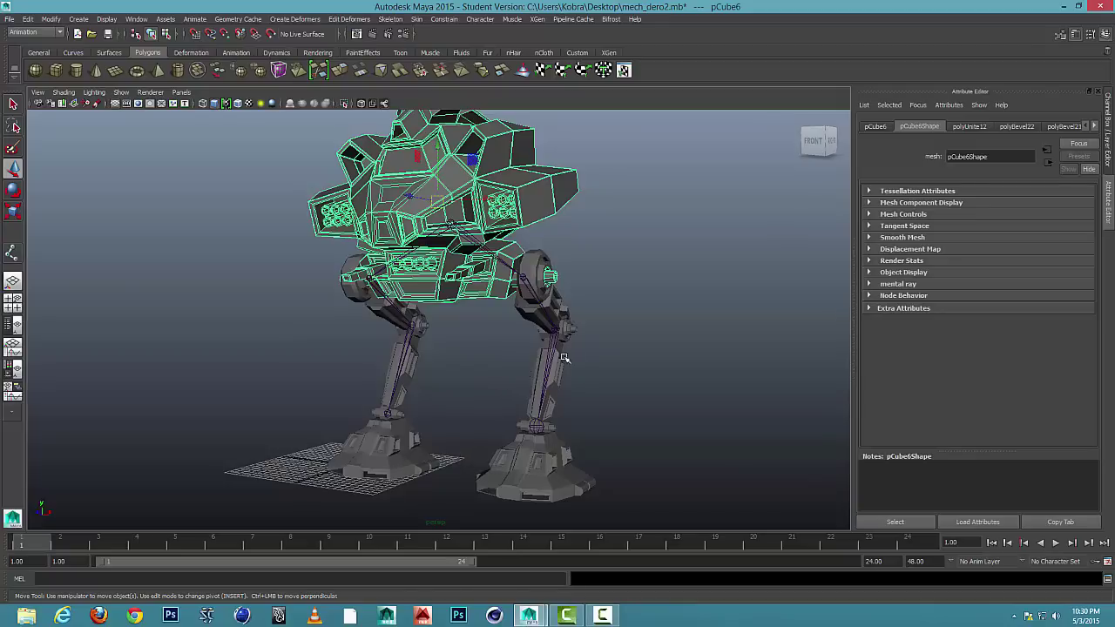
pyautogui.keyDown('alt'); pyautogui.moveTo(599, 355); pyautogui.dragTo(599, 358); pyautogui.keyUp('alt')
pyautogui.click(608, 354)
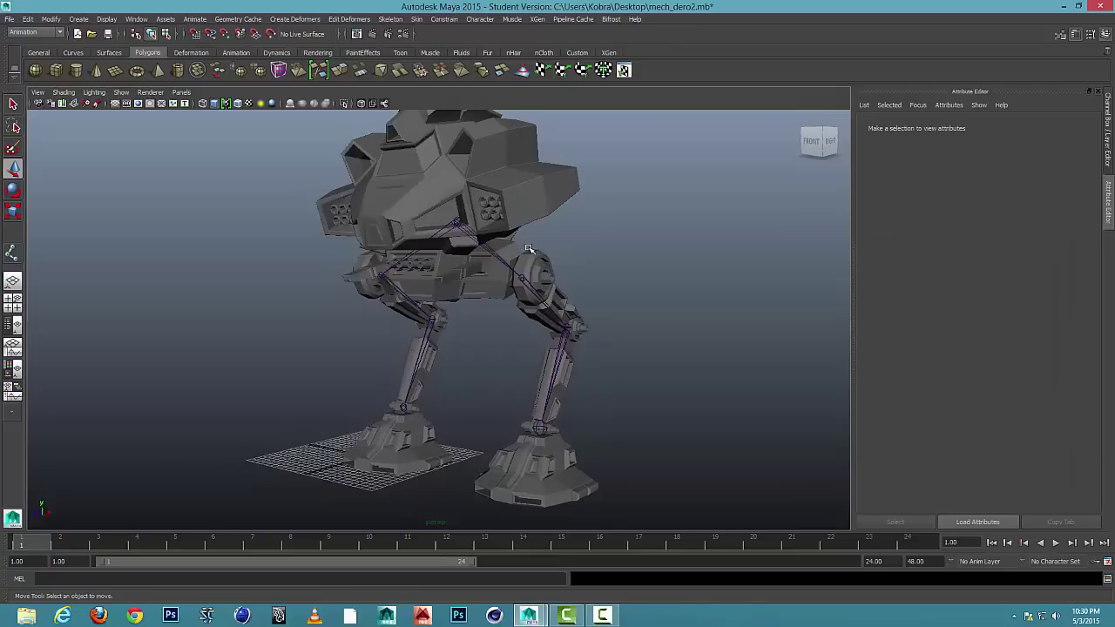
pyautogui.keyDown('alt'); pyautogui.moveTo(529, 250); pyautogui.dragTo(540, 250); pyautogui.keyUp('alt')
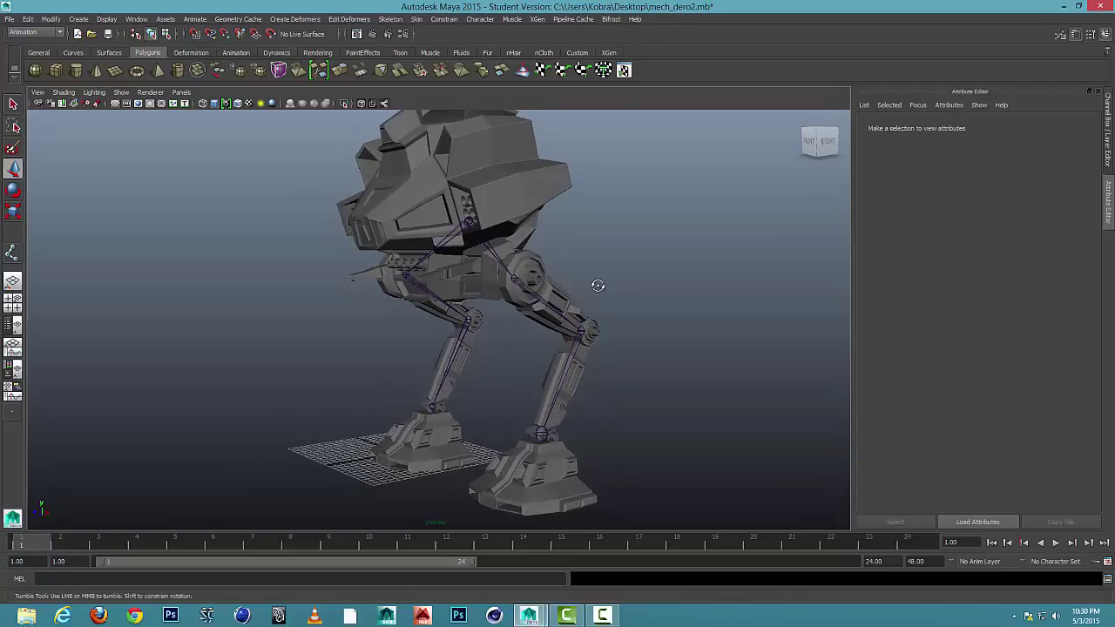
pyautogui.keyDown('alt'); pyautogui.moveTo(597, 286); pyautogui.dragTo(512, 275); pyautogui.keyUp('alt')
pyautogui.scroll(1, 537, 434)
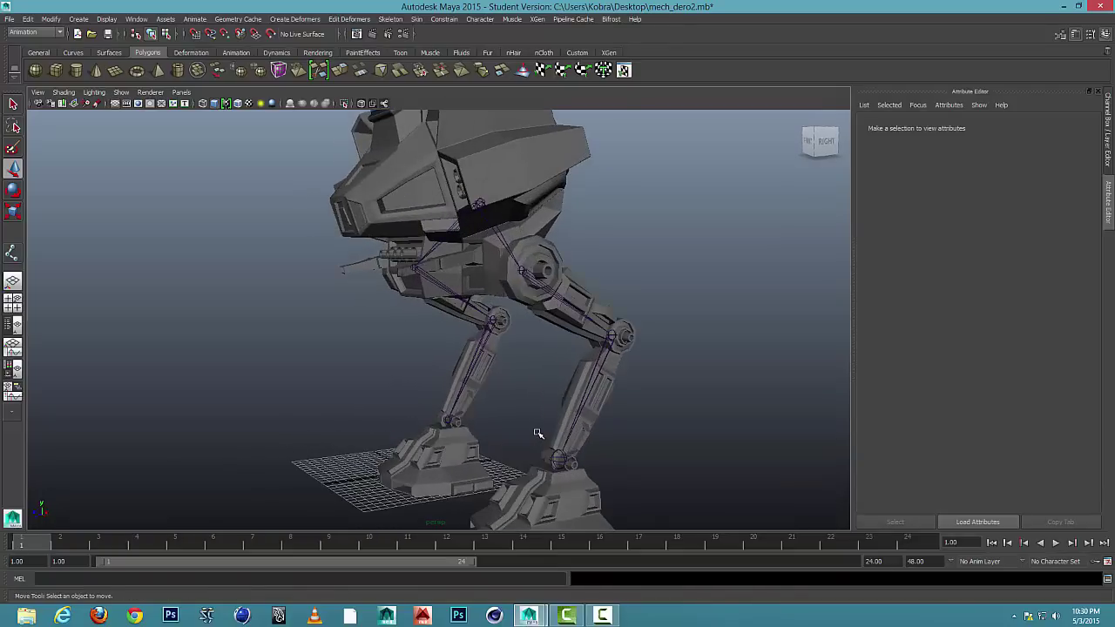
pyautogui.keyDown('alt'); pyautogui.moveTo(571, 432); pyautogui.dragTo(543, 407, button='middle'); pyautogui.keyUp('alt')
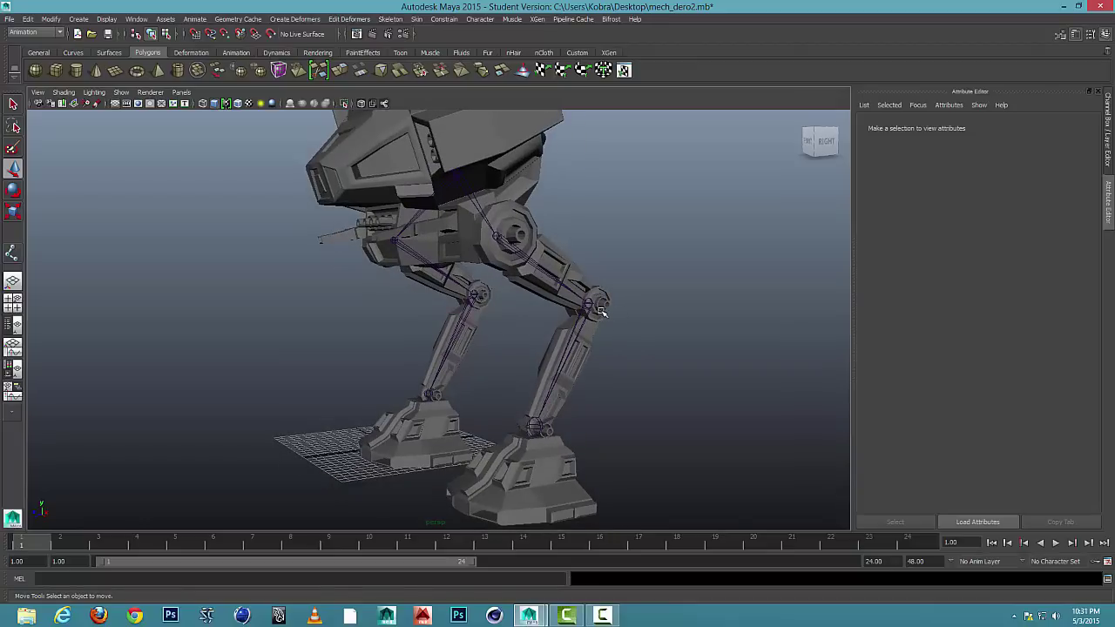
pyautogui.keyDown('alt'); pyautogui.moveTo(585, 317); pyautogui.dragTo(604, 322); pyautogui.keyUp('alt')
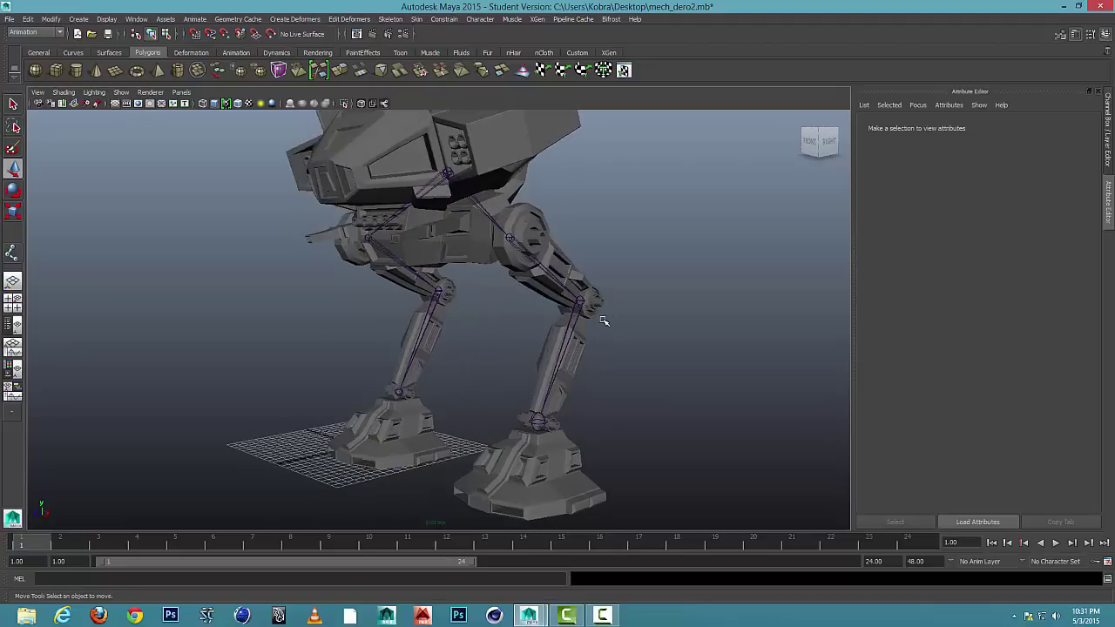
# Step: Create an IK handle from the hip joint to the ankle joint of the leg on the mech's left side
pyautogui.click(392, 19)
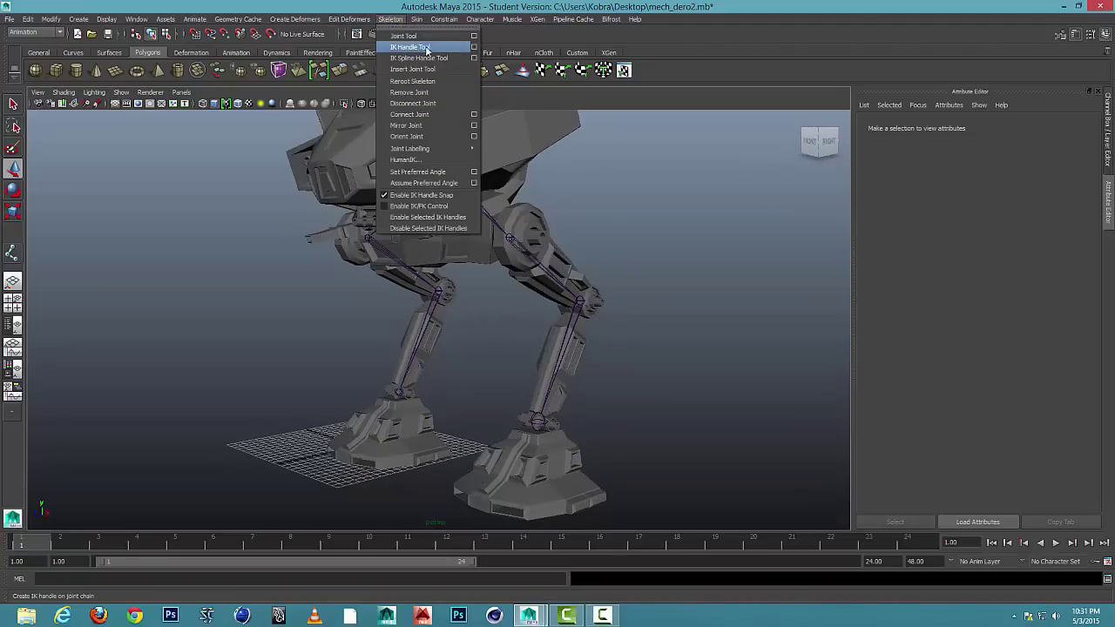
pyautogui.click(414, 48)
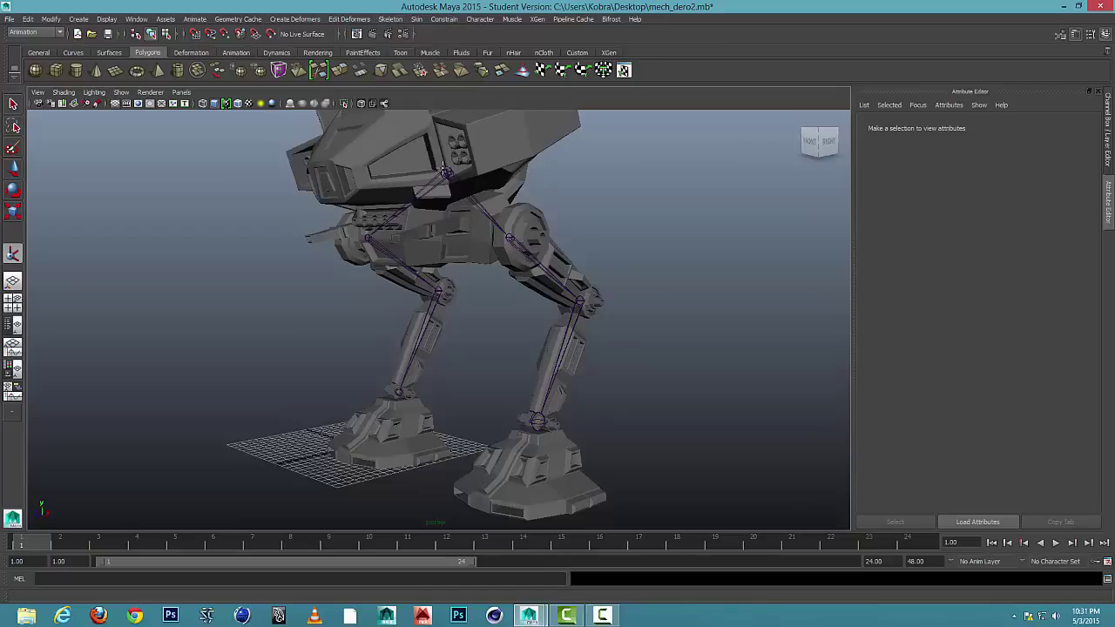
pyautogui.moveTo(459, 255)
pyautogui.keyDown('alt'); pyautogui.mouseDown()
pyautogui.moveTo(480, 252)
pyautogui.moveTo(470, 252)
pyautogui.mouseUp(); pyautogui.keyUp('alt')
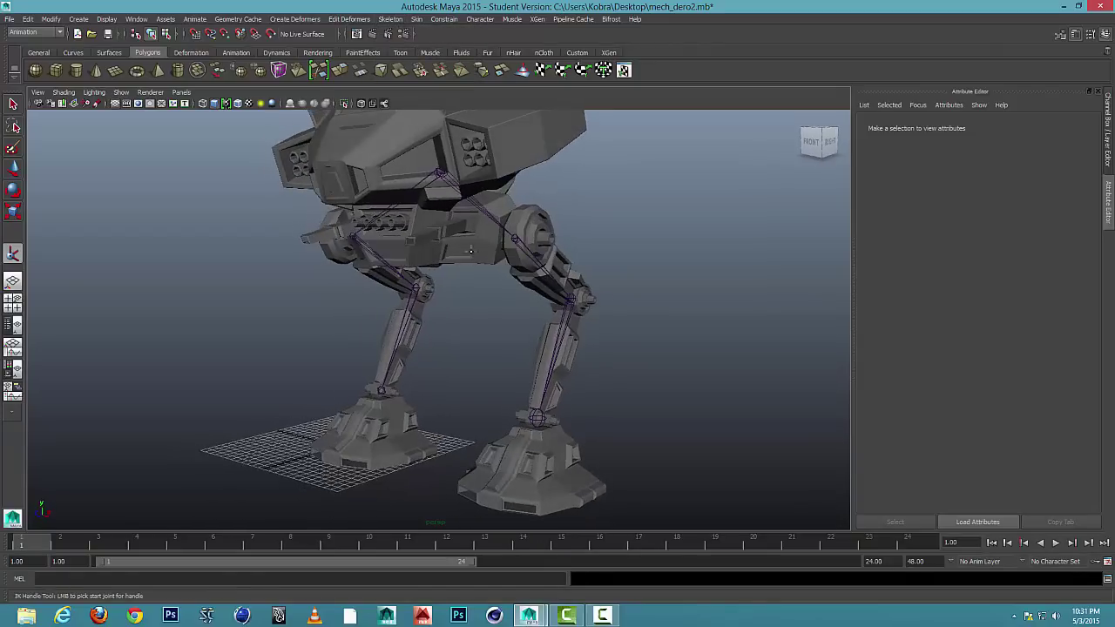
pyautogui.scroll(2, 514, 243)
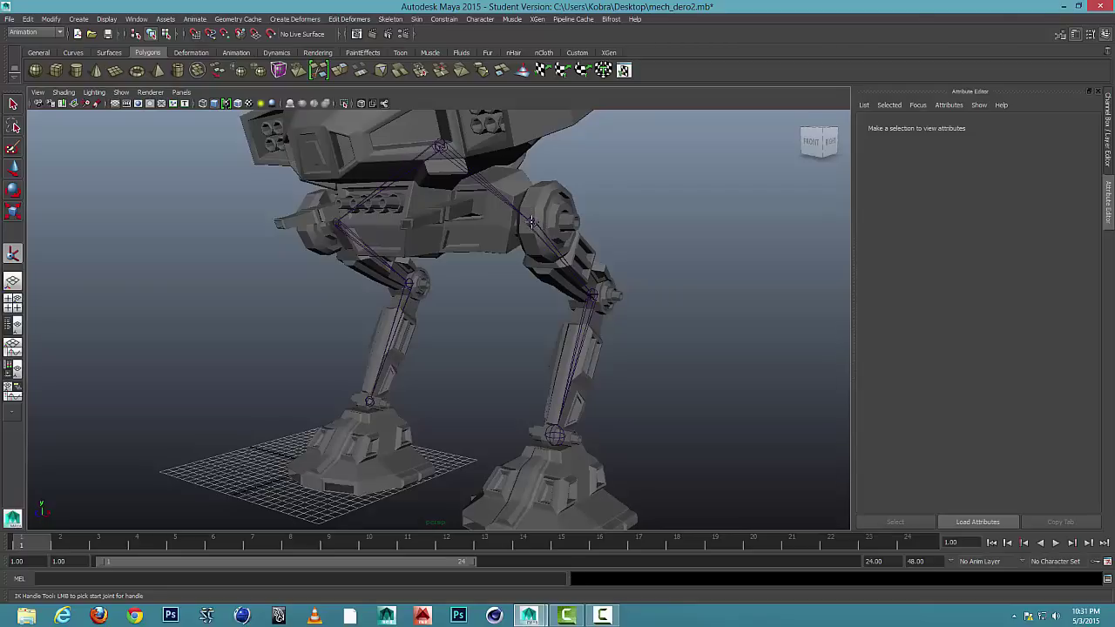
pyautogui.click(532, 222)
pyautogui.keyDown('alt'); pyautogui.moveTo(631, 431); pyautogui.dragTo(607, 316); pyautogui.keyUp('alt')
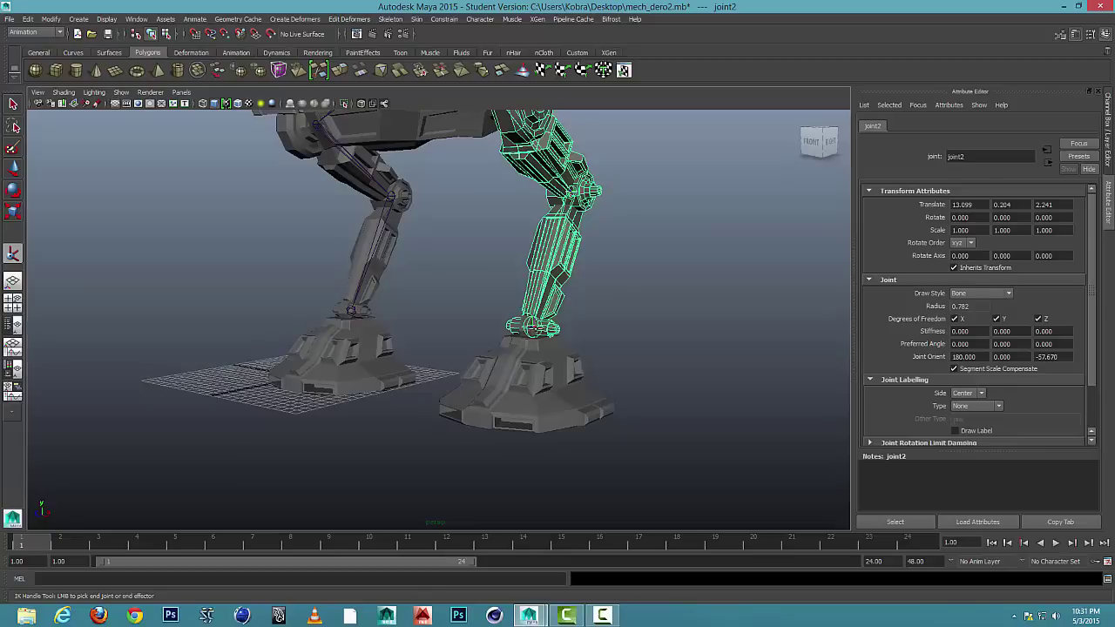
pyautogui.click(531, 327)
# Step: Test the left leg's bend by moving its IK handle upward, and undo the move
pyautogui.keyDown('alt'); pyautogui.moveTo(619, 319); pyautogui.dragTo(606, 372); pyautogui.keyUp('alt')
pyautogui.keyDown('alt'); pyautogui.moveTo(606, 372); pyautogui.dragTo(604, 391, button='middle'); pyautogui.keyUp('alt')
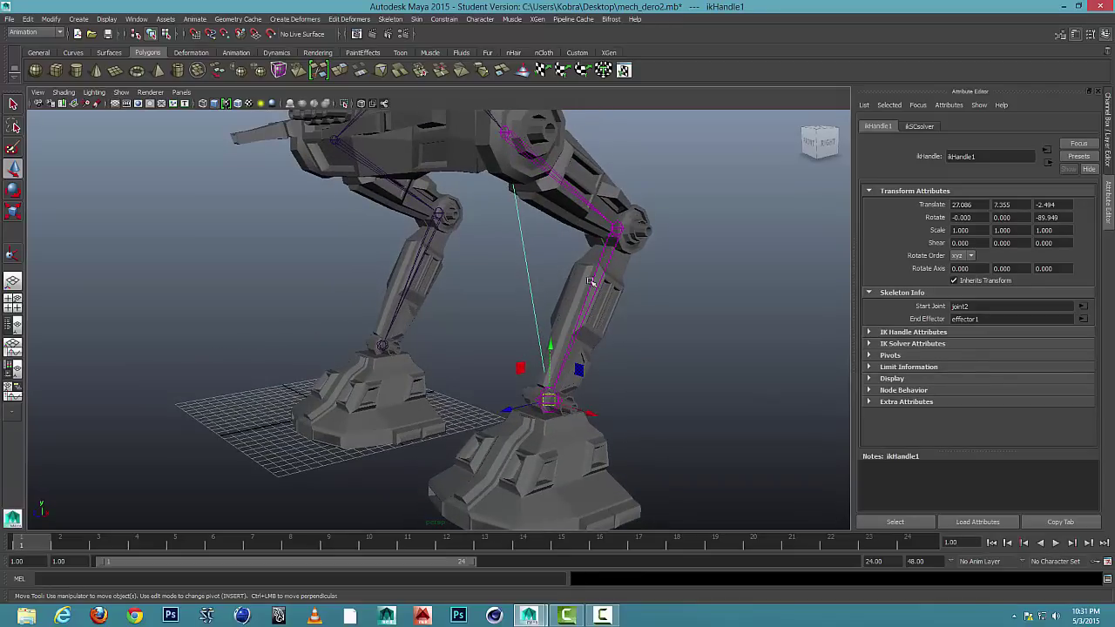
pyautogui.moveTo(548, 399); pyautogui.dragTo(570, 362)
pyautogui.hotkey('ctrl', 'z')
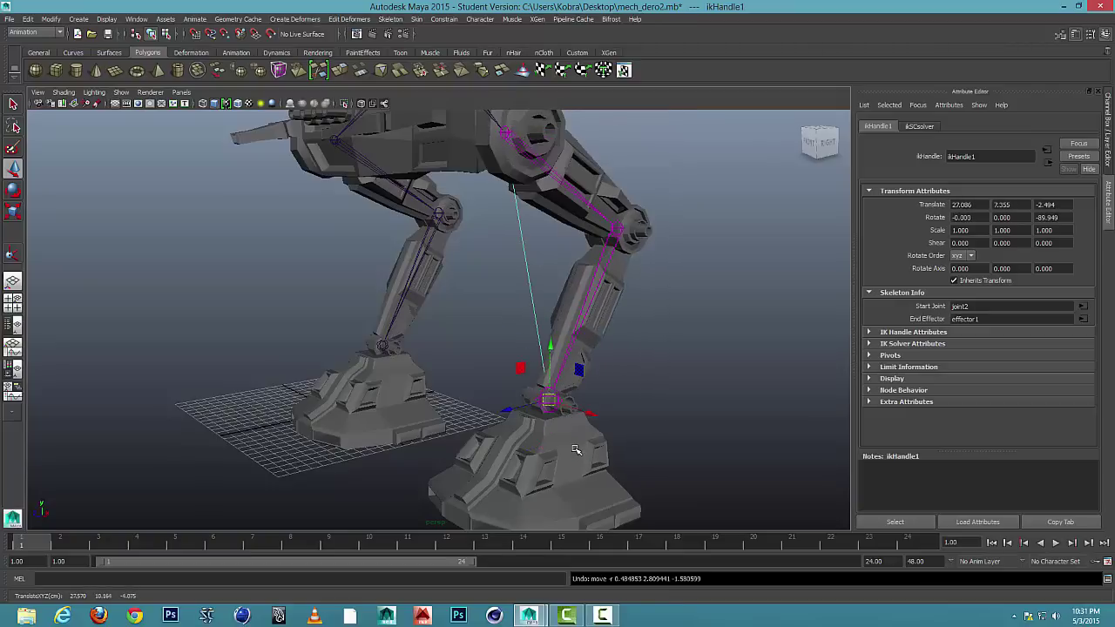
# Step: Create an IK handle from the hip joint to the ankle joint of the leg on the mech's right side
pyautogui.keyDown('alt'); pyautogui.moveTo(410, 361); pyautogui.dragTo(561, 361); pyautogui.keyUp('alt')
pyautogui.keyDown('alt'); pyautogui.moveTo(561, 360); pyautogui.dragTo(575, 378, button='middle'); pyautogui.keyUp('alt')
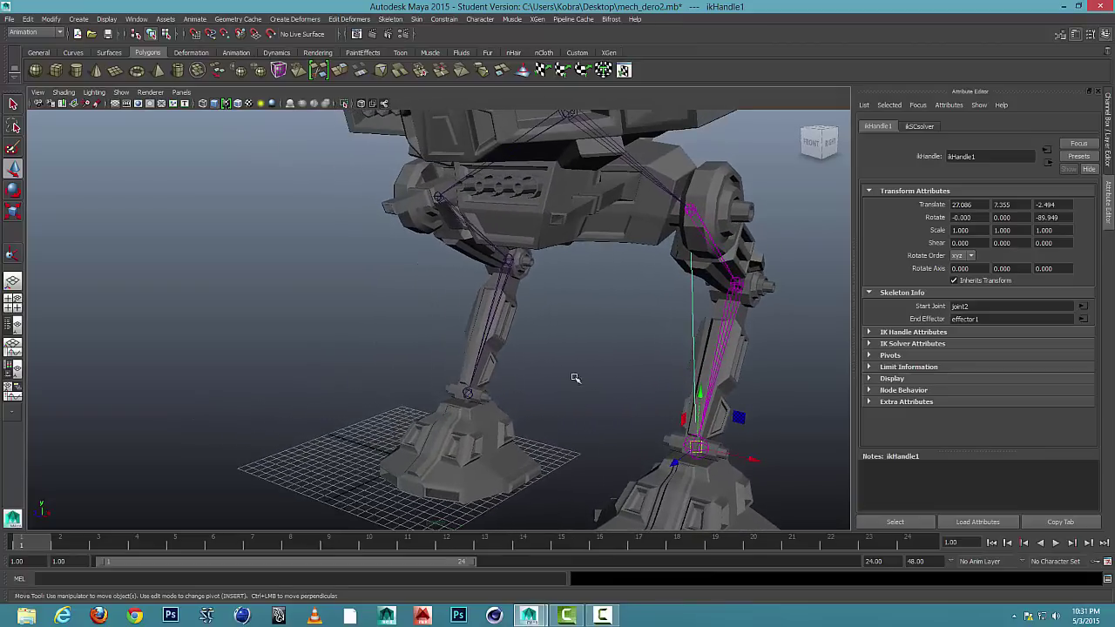
pyautogui.click(390, 19)
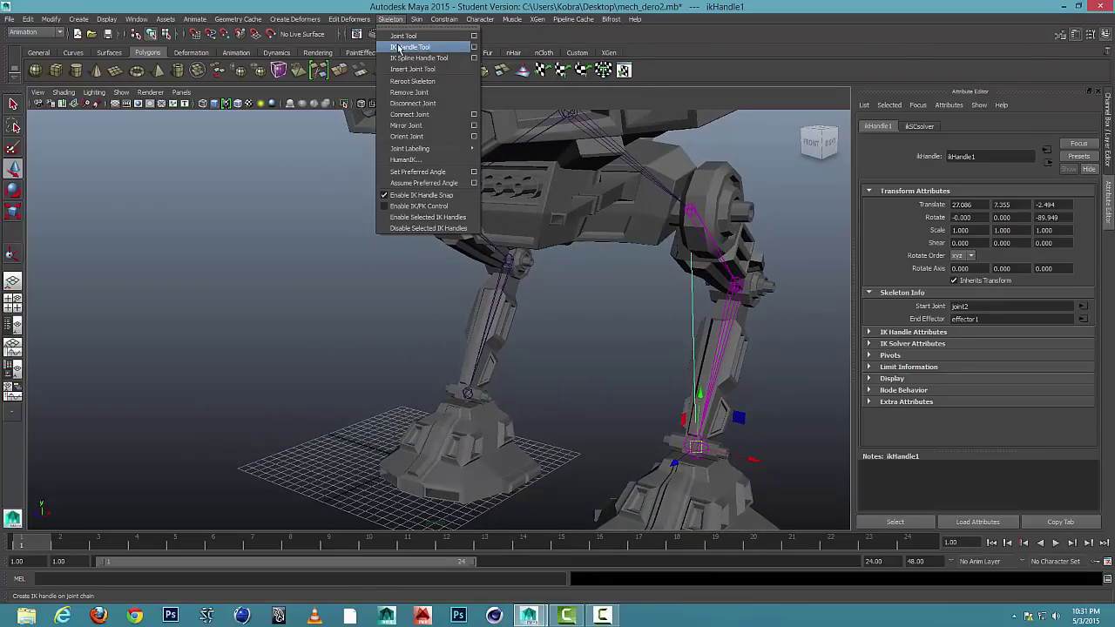
pyautogui.click(420, 47)
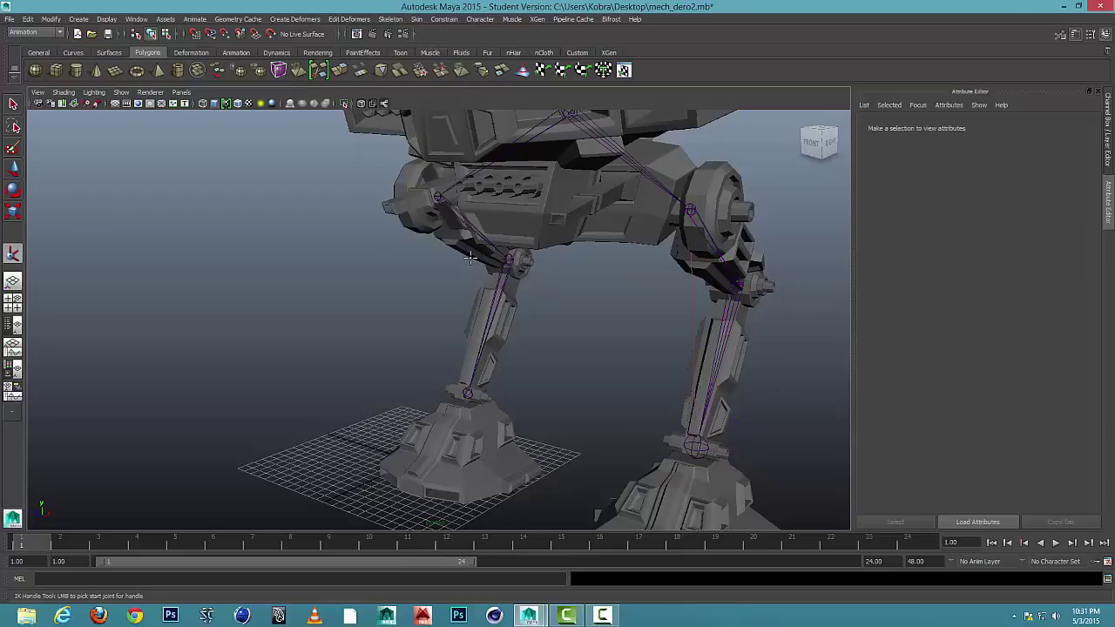
pyautogui.click(438, 195)
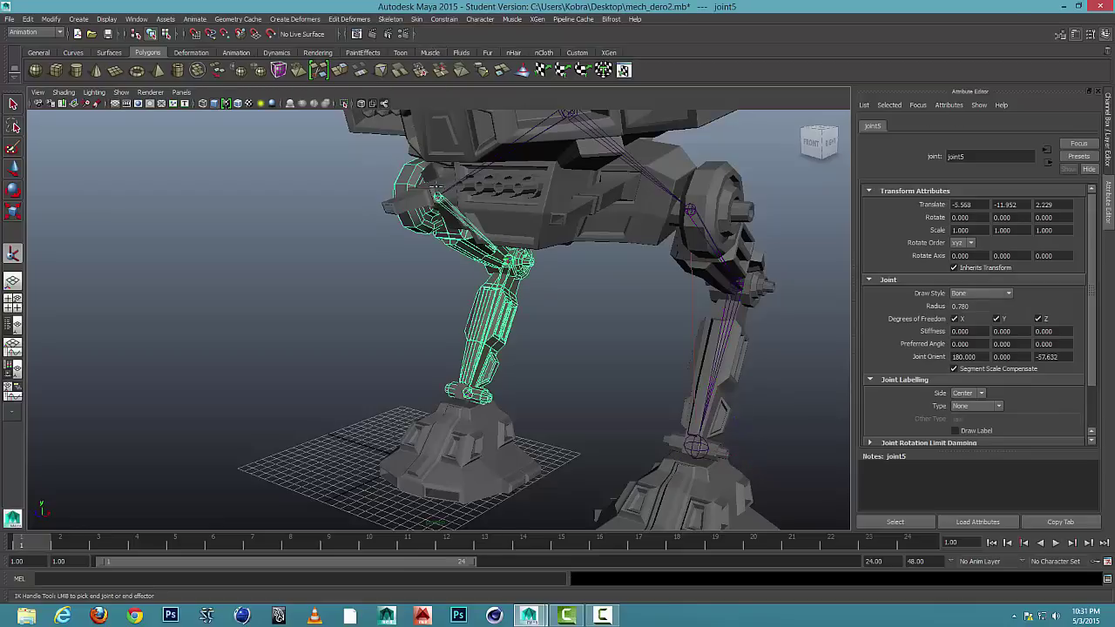
pyautogui.moveTo(440, 189)
pyautogui.keyDown('alt'); pyautogui.mouseDown()
pyautogui.moveTo(496, 189)
pyautogui.moveTo(446, 193)
pyautogui.mouseUp(); pyautogui.keyUp('alt')
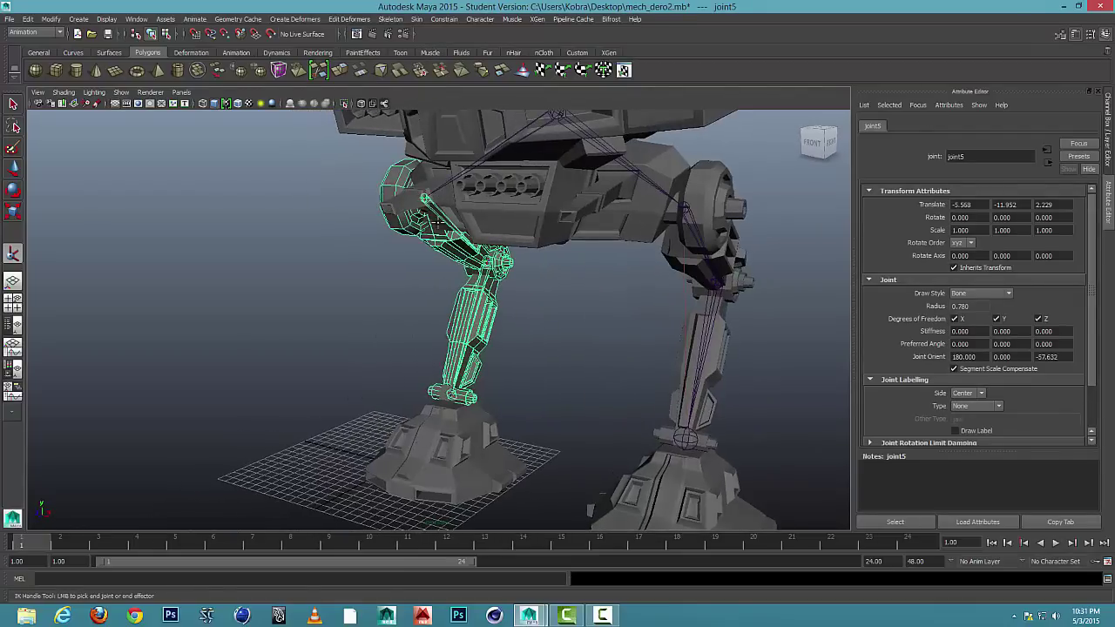
pyautogui.keyDown('alt'); pyautogui.moveTo(458, 404); pyautogui.dragTo(481, 414, button='middle'); pyautogui.keyUp('alt')
pyautogui.keyDown('alt'); pyautogui.moveTo(481, 414); pyautogui.dragTo(487, 449, button='right'); pyautogui.keyUp('alt')
pyautogui.keyDown('alt'); pyautogui.moveTo(487, 449); pyautogui.dragTo(487, 417, button='middle'); pyautogui.keyUp('alt')
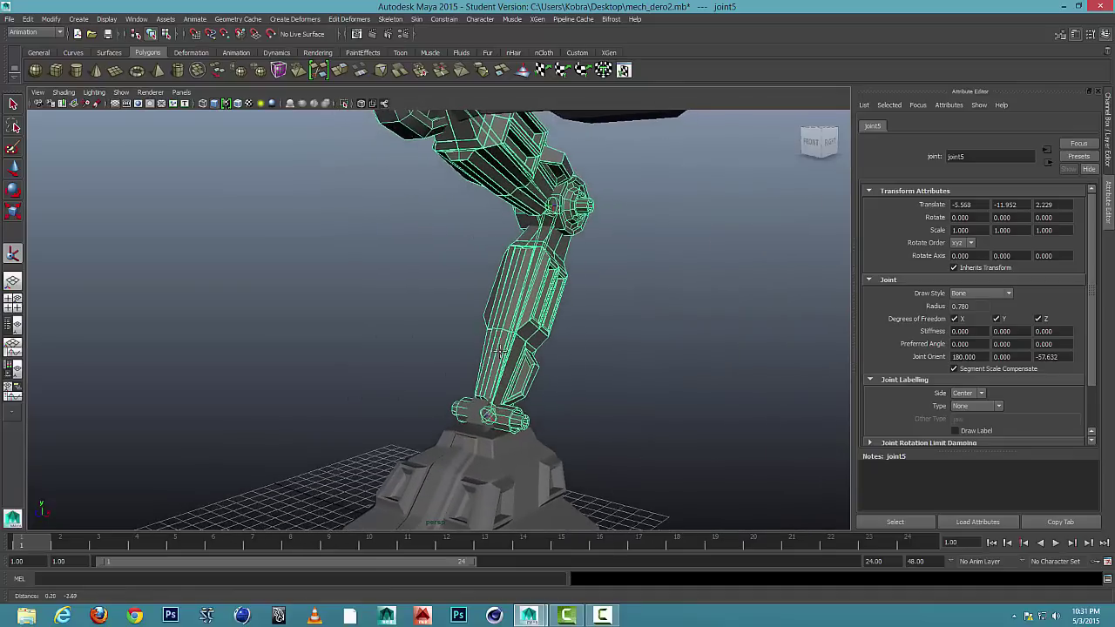
pyautogui.click(489, 416)
pyautogui.press('w')
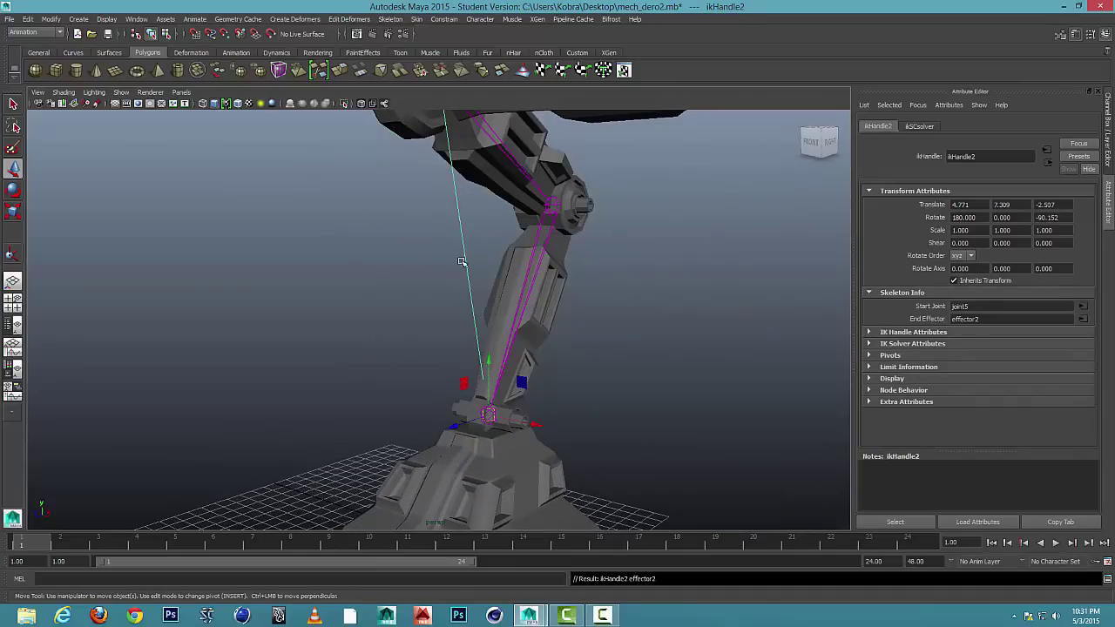
# Step: Test the right leg's bend by moving its IK handle upward, and undo the move
pyautogui.scroll(-5, 513, 363)
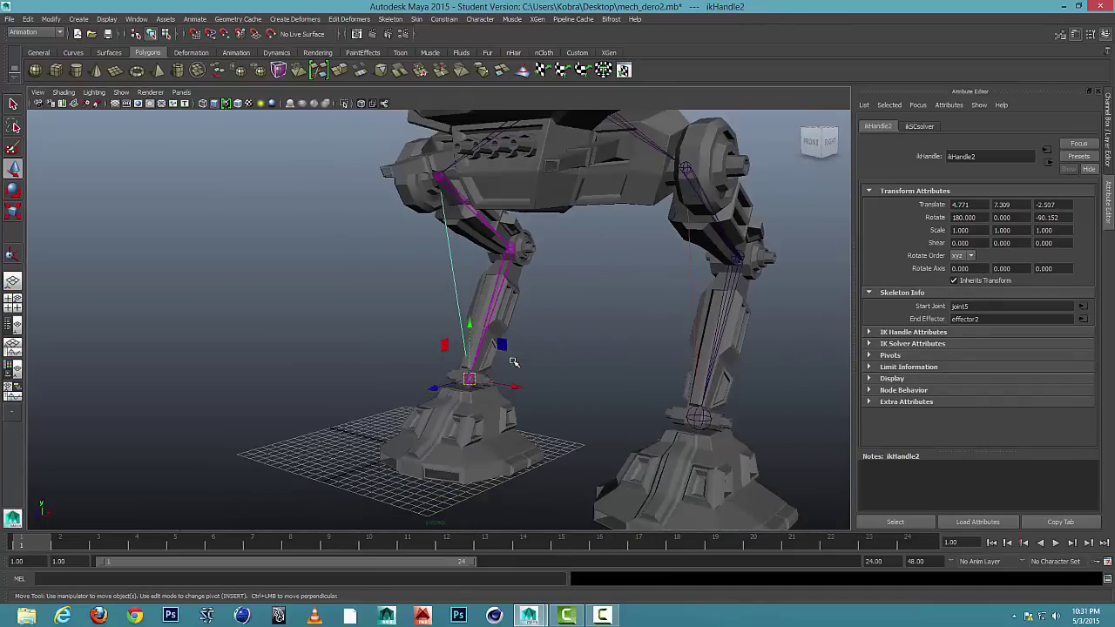
pyautogui.keyDown('alt'); pyautogui.moveTo(505, 327); pyautogui.dragTo(412, 320); pyautogui.keyUp('alt')
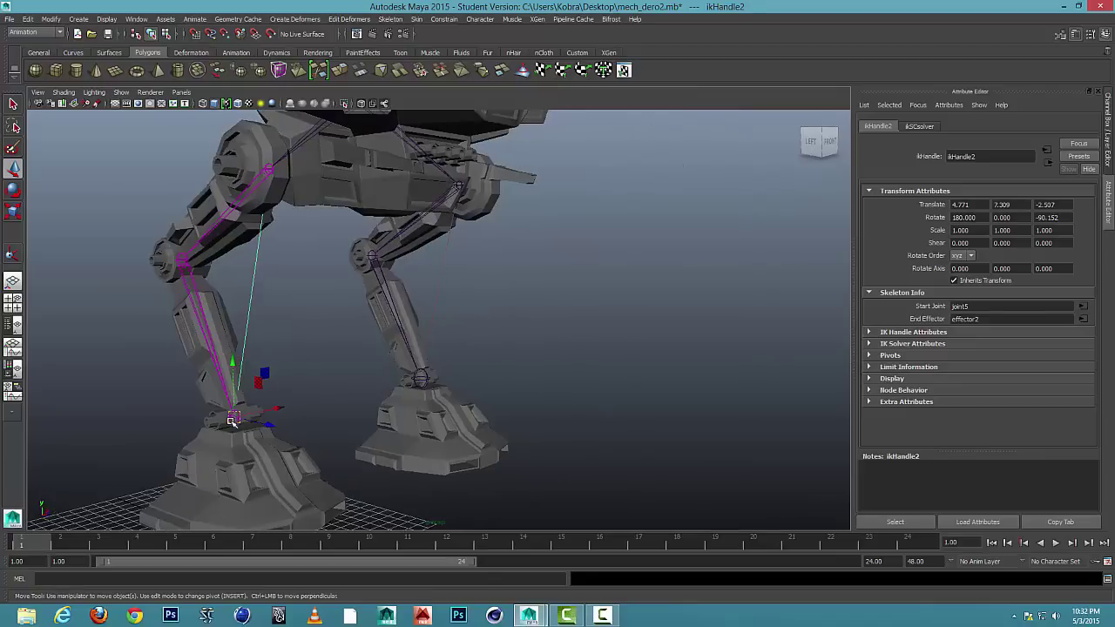
pyautogui.moveTo(233, 416); pyautogui.dragTo(223, 331)
pyautogui.hotkey('ctrl', 'z')
pyautogui.keyDown('alt'); pyautogui.moveTo(390, 347); pyautogui.dragTo(464, 400); pyautogui.keyUp('alt')
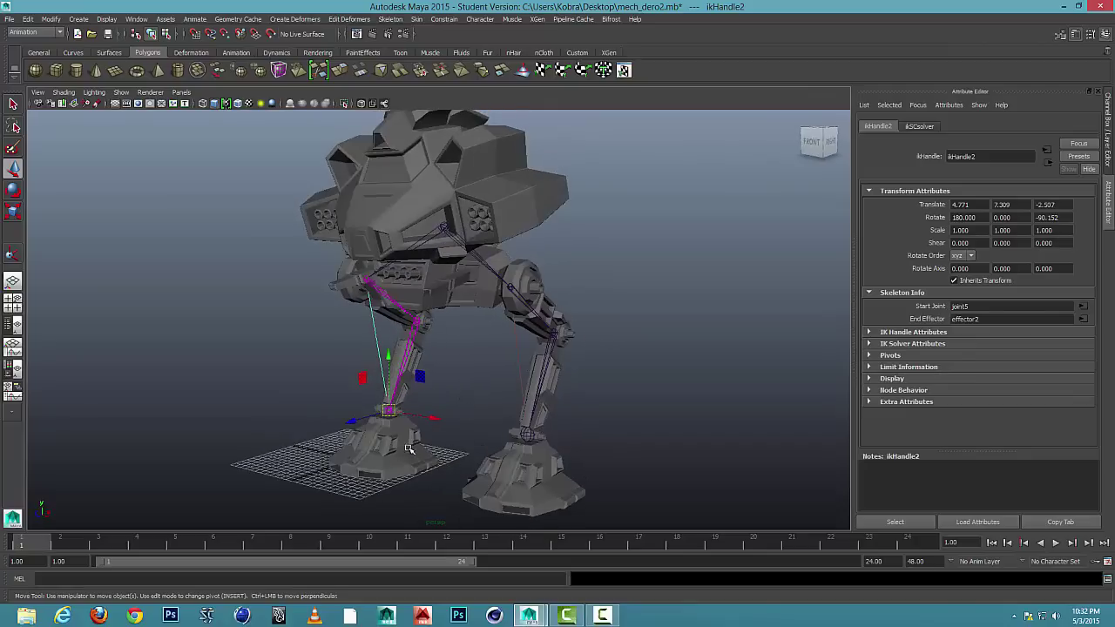
pyautogui.keyDown('alt'); pyautogui.moveTo(452, 421); pyautogui.dragTo(475, 403, button='right'); pyautogui.keyUp('alt')
pyautogui.keyDown('alt'); pyautogui.moveTo(476, 403); pyautogui.dragTo(604, 331, button='middle'); pyautogui.keyUp('alt')
pyautogui.keyDown('alt'); pyautogui.moveTo(604, 331); pyautogui.dragTo(588, 340, button='right'); pyautogui.keyUp('alt')
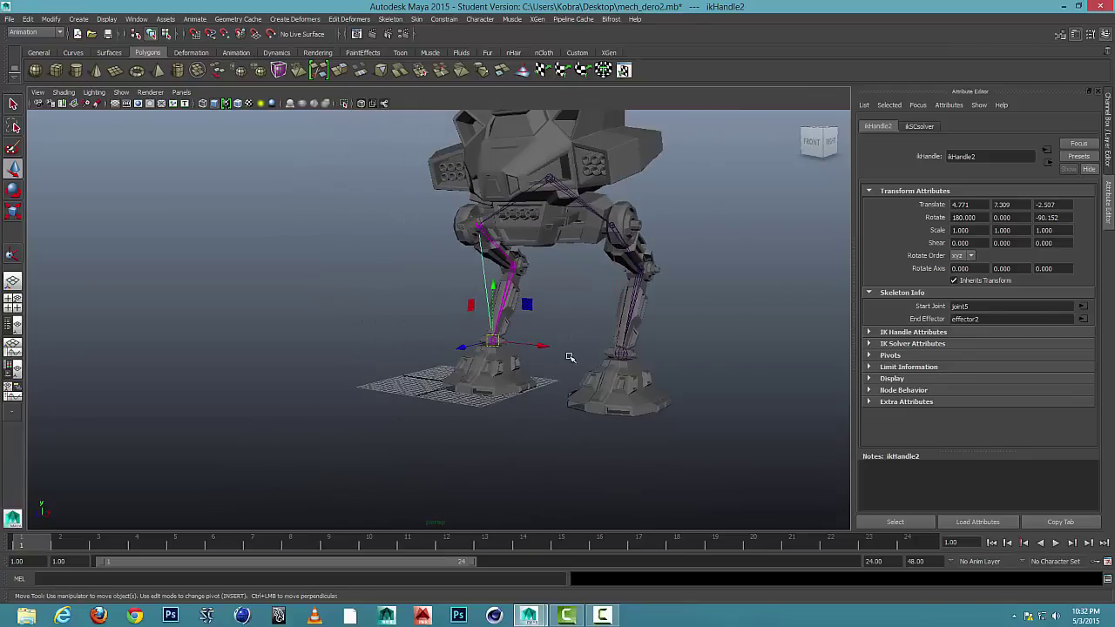
# Step: Reset the text curve options and create the letter L as curves in Times New Roman
pyautogui.keyDown('alt'); pyautogui.moveTo(570, 358); pyautogui.dragTo(501, 360); pyautogui.keyUp('alt')
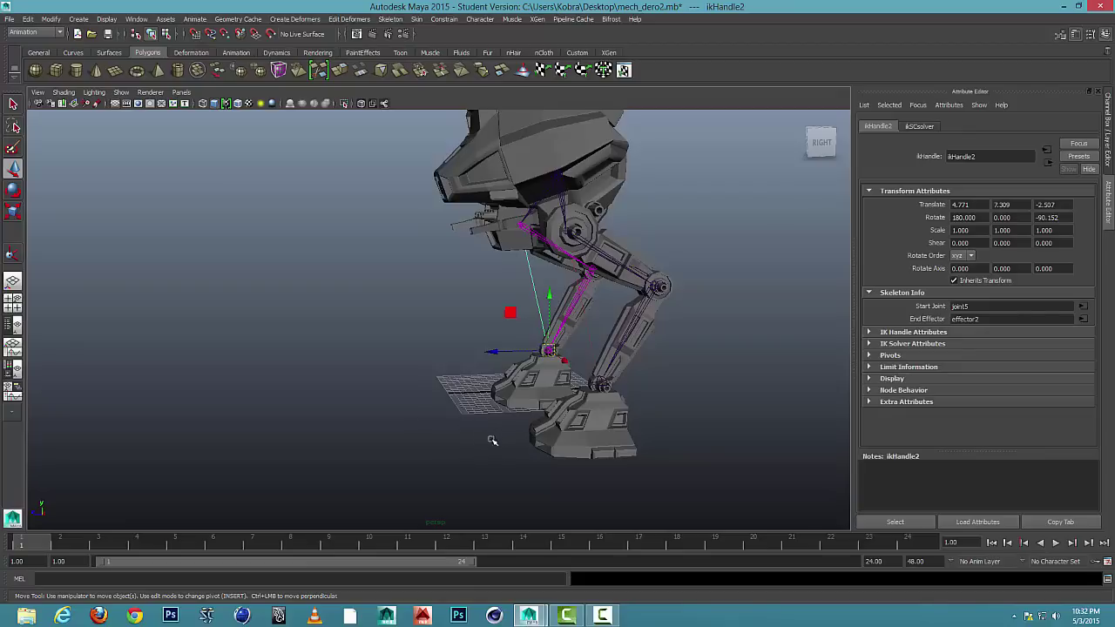
pyautogui.moveTo(503, 439)
pyautogui.keyDown('alt'); pyautogui.mouseDown()
pyautogui.moveTo(493, 431)
pyautogui.moveTo(481, 442)
pyautogui.mouseUp(); pyautogui.keyUp('alt')
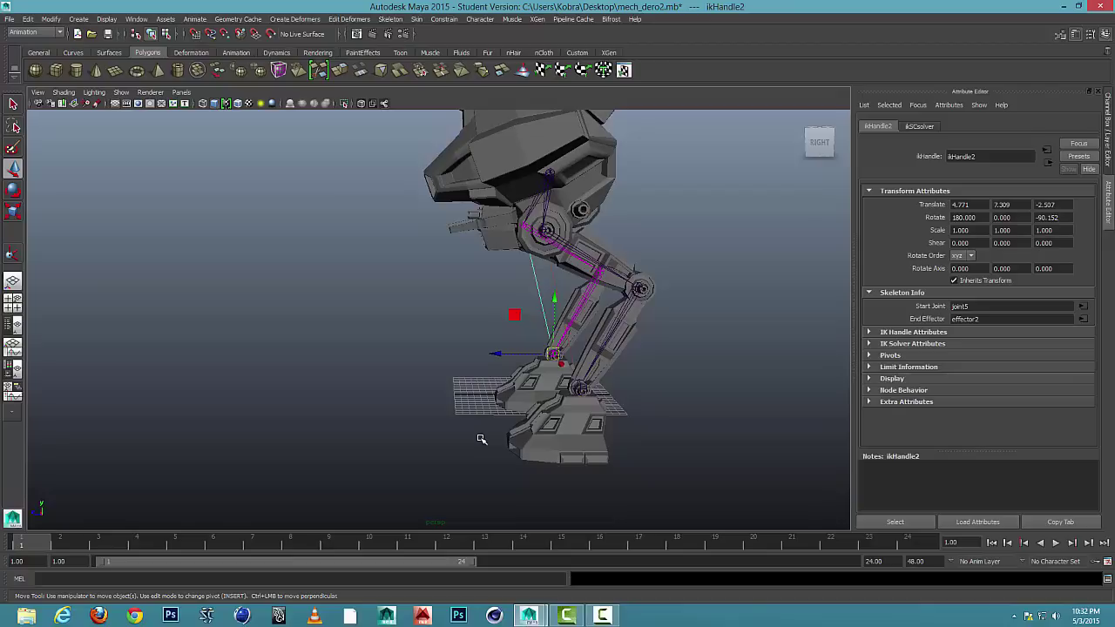
pyautogui.keyDown('alt'); pyautogui.moveTo(480, 439); pyautogui.dragTo(496, 440); pyautogui.keyUp('alt')
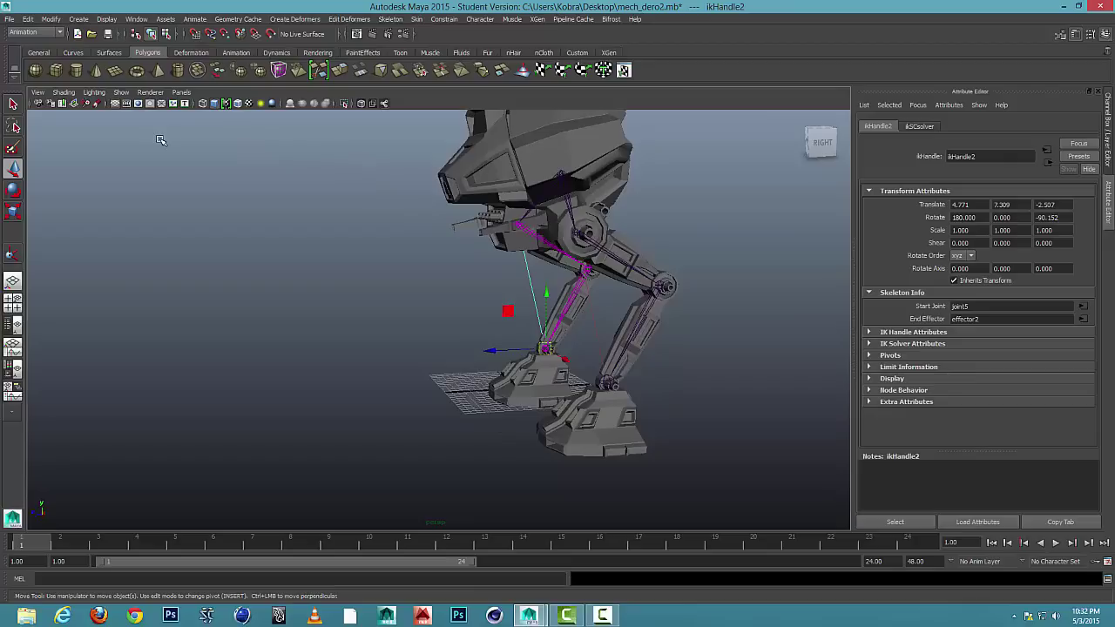
pyautogui.click(81, 20)
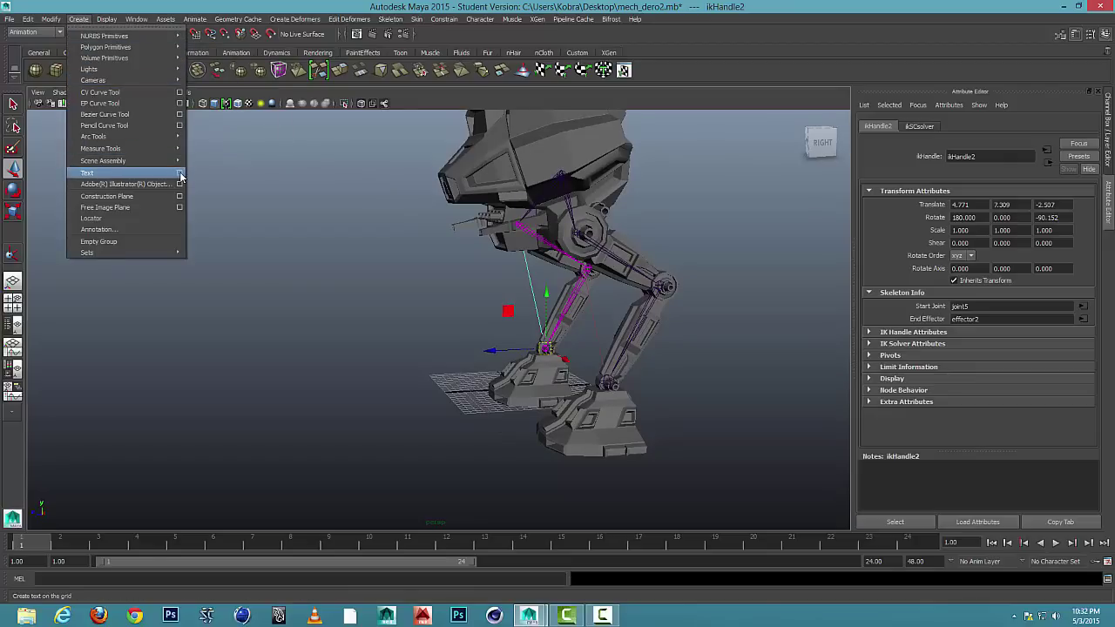
pyautogui.click(179, 177)
pyautogui.moveTo(564, 152); pyautogui.dragTo(493, 156)
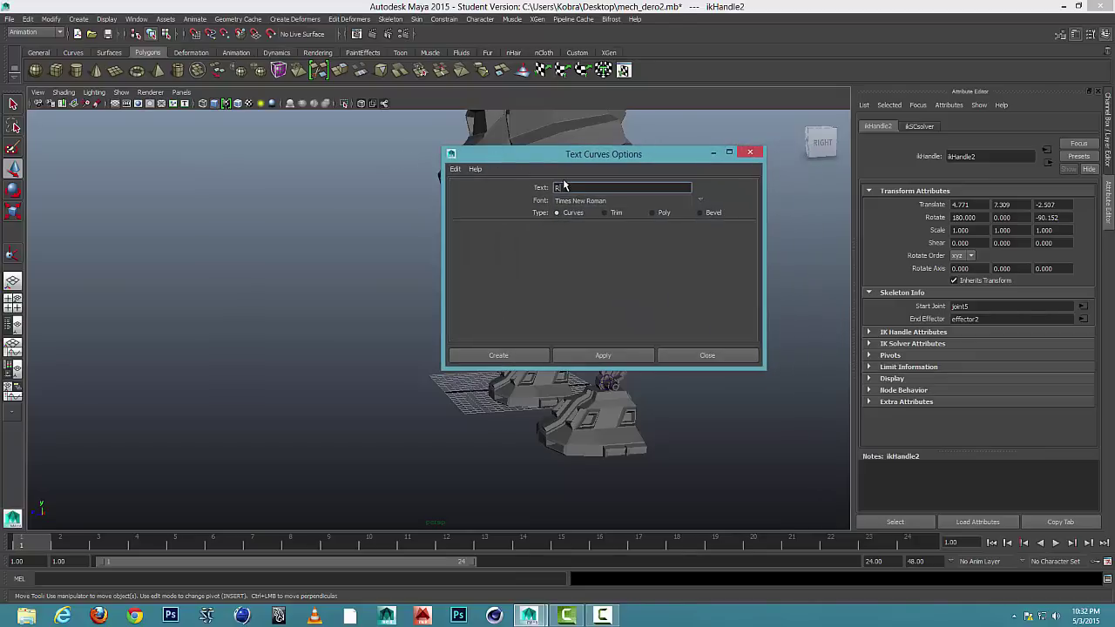
pyautogui.click(455, 169)
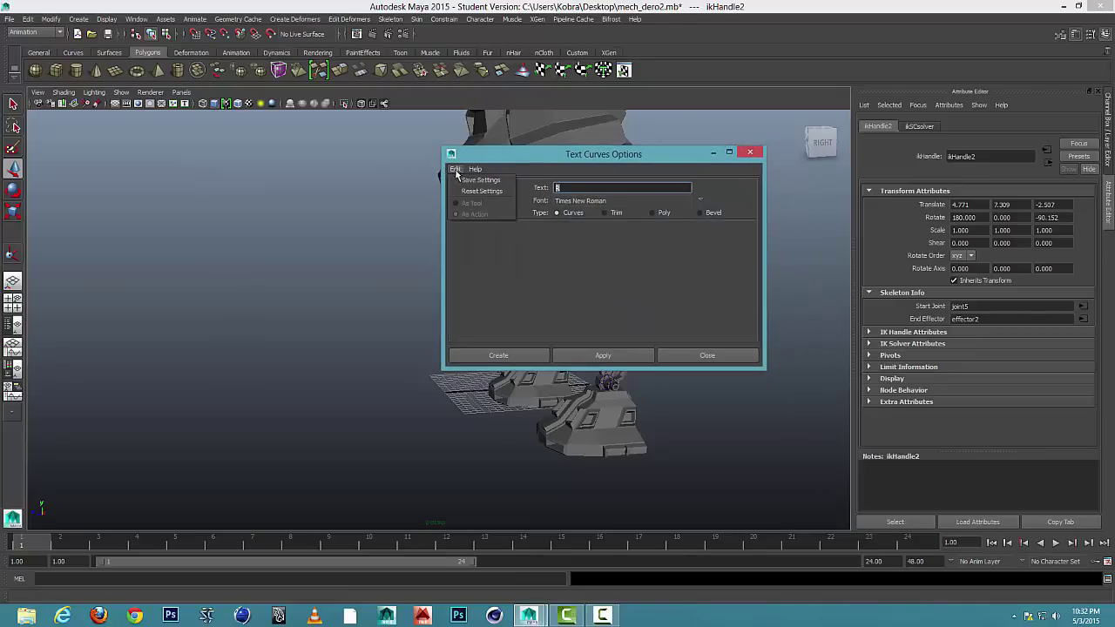
pyautogui.click(484, 191)
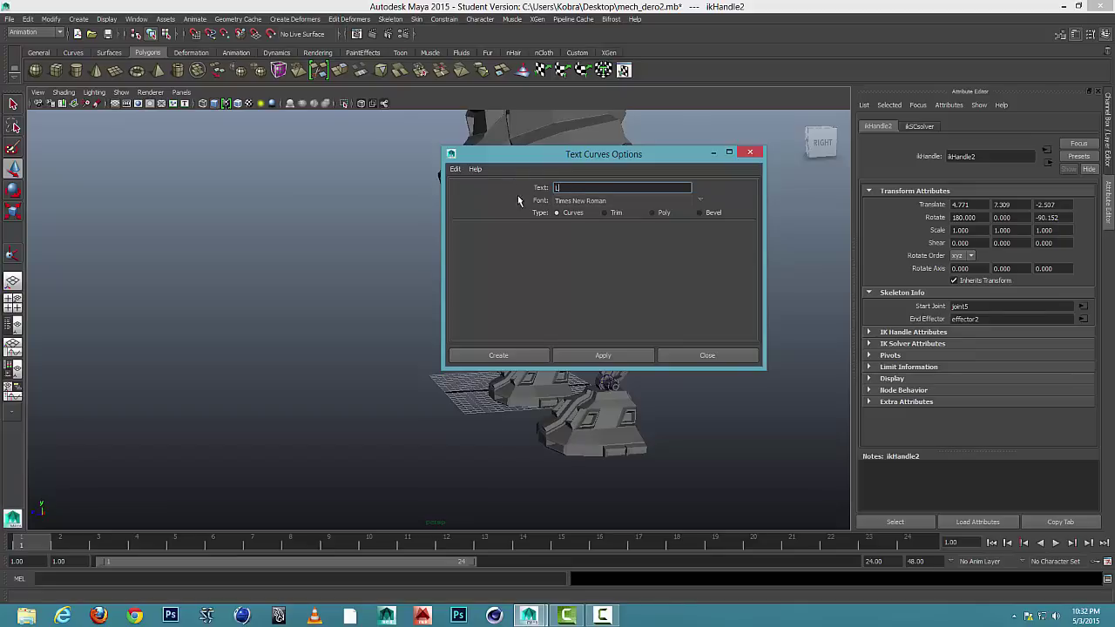
pyautogui.click(602, 356)
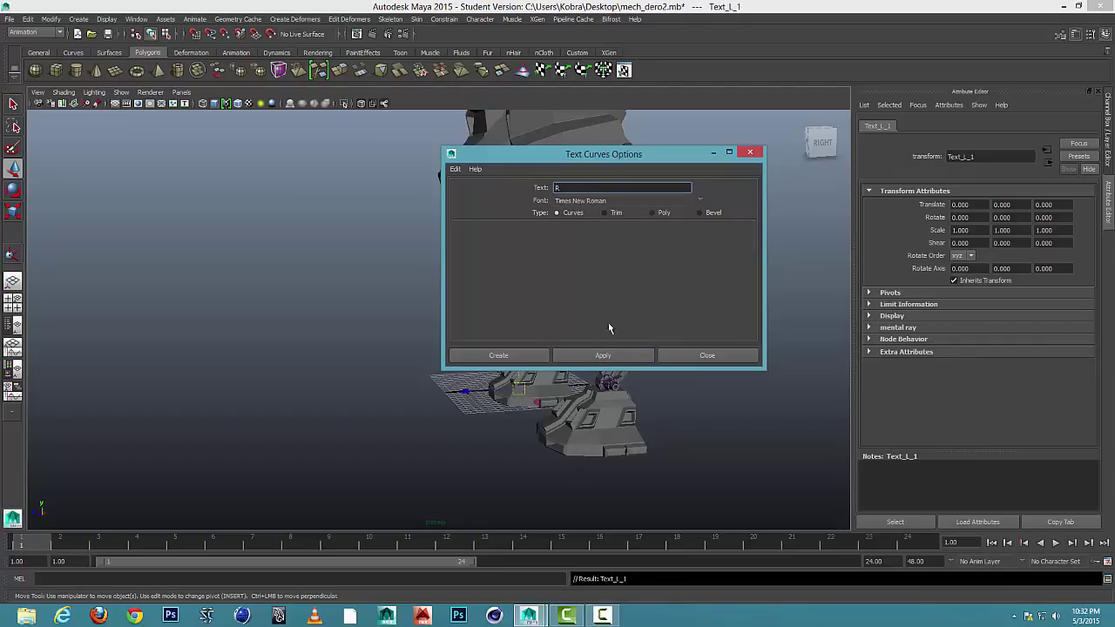
# Step: Create the letter R with the same text curve options and close the options
pyautogui.click(601, 356)
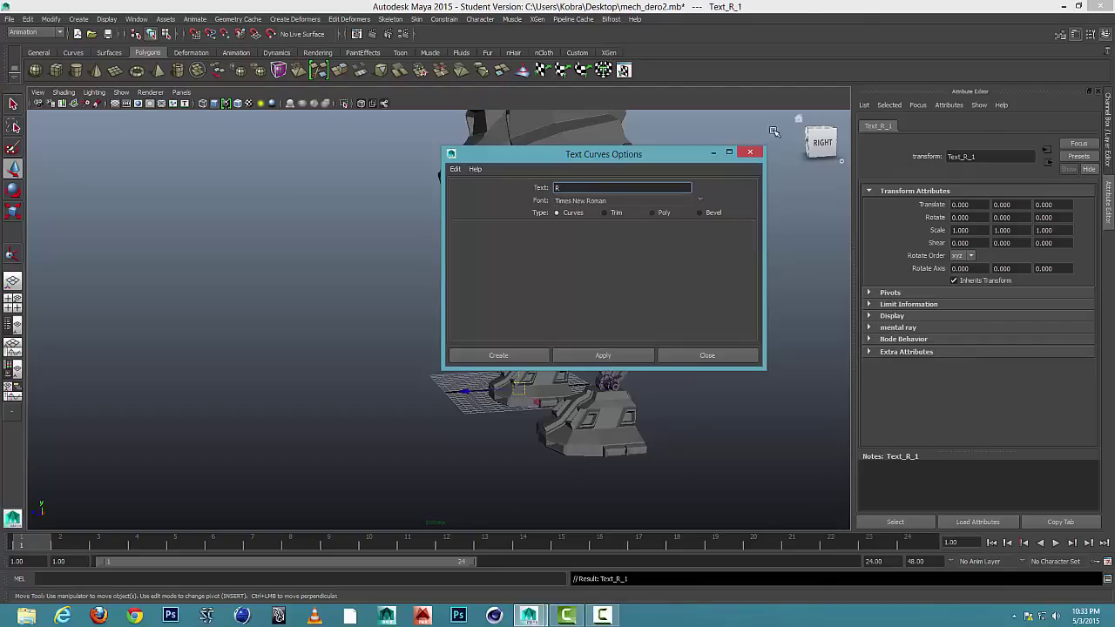
pyautogui.moveTo(723, 154); pyautogui.dragTo(758, 173)
pyautogui.click(784, 172)
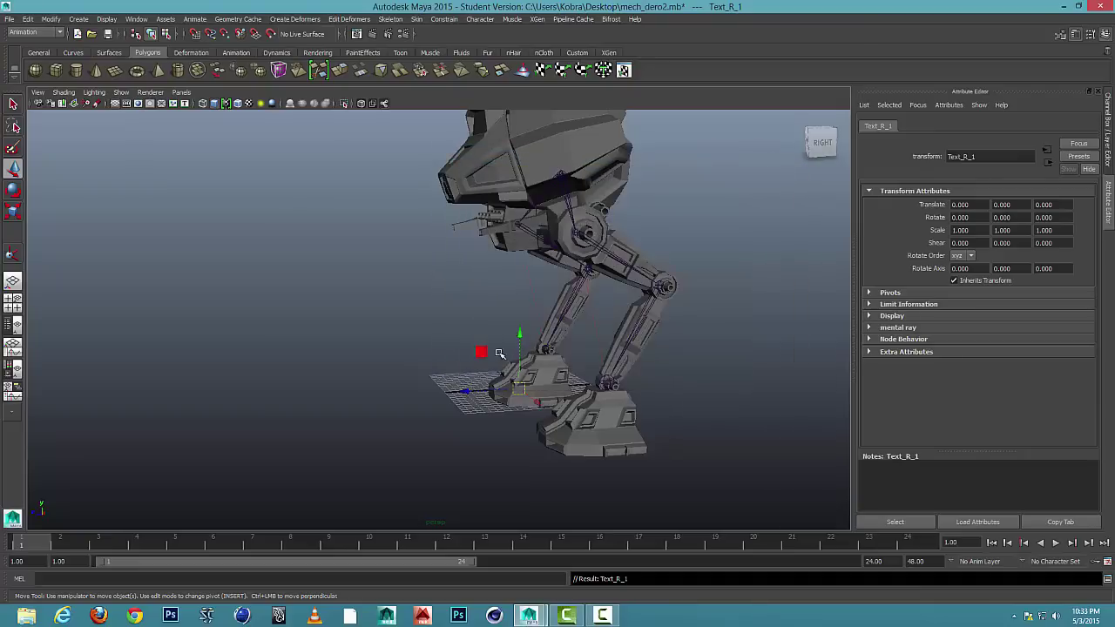
# Step: Move the R letter forward along Z, out from under the mech's right foot
pyautogui.keyDown('alt'); pyautogui.moveTo(484, 353); pyautogui.dragTo(601, 355); pyautogui.keyUp('alt')
pyautogui.keyDown('alt'); pyautogui.moveTo(371, 347); pyautogui.dragTo(451, 361, button='right'); pyautogui.keyUp('alt')
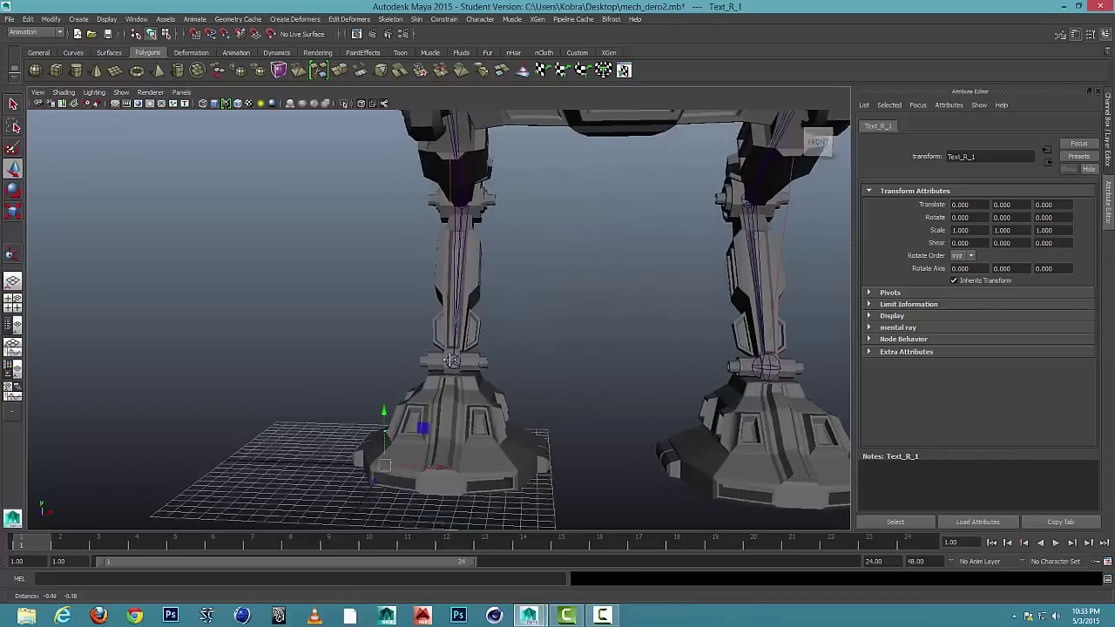
pyautogui.keyDown('alt'); pyautogui.moveTo(450, 361); pyautogui.dragTo(515, 327, button='middle'); pyautogui.keyUp('alt')
pyautogui.keyDown('alt'); pyautogui.moveTo(514, 336); pyautogui.dragTo(377, 306); pyautogui.keyUp('alt')
pyautogui.scroll(3, 330, 301)
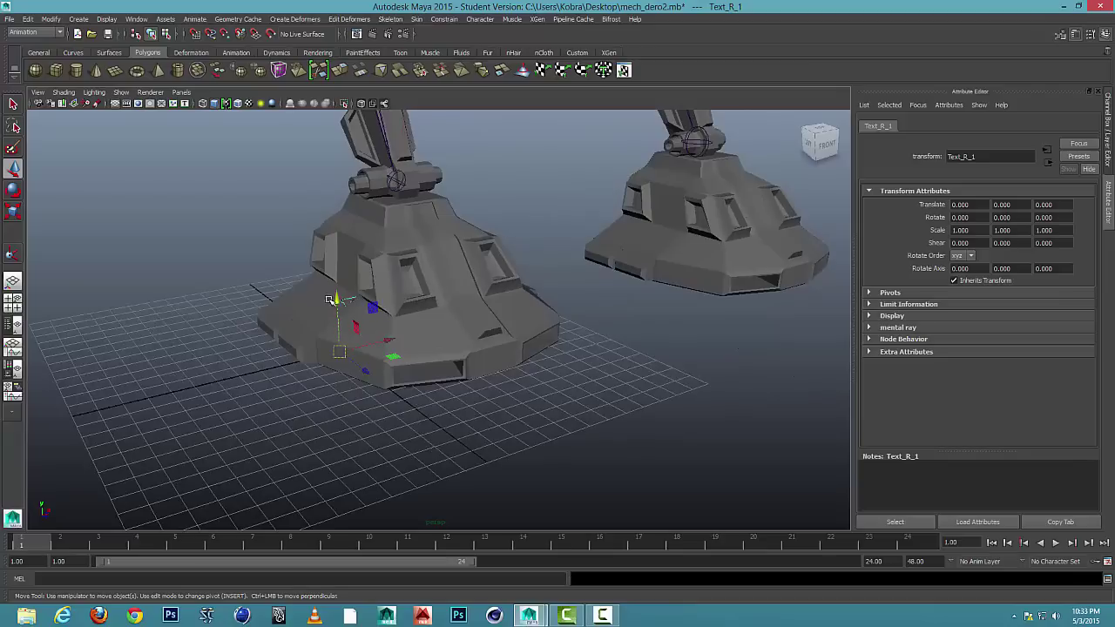
pyautogui.moveTo(368, 372); pyautogui.dragTo(554, 496)
# Step: Select the L letter's curve and move it forward along Z to about 11.3, in front of the right foot
pyautogui.click(374, 347)
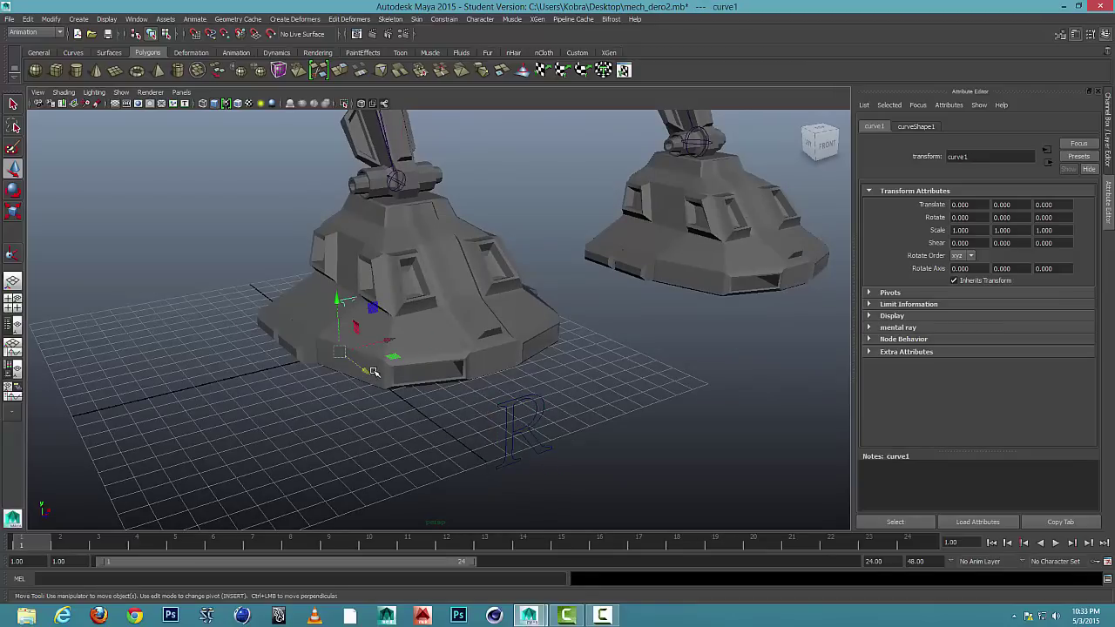
pyautogui.moveTo(374, 373); pyautogui.dragTo(535, 481)
pyautogui.keyDown('alt'); pyautogui.moveTo(641, 431); pyautogui.dragTo(554, 417); pyautogui.keyUp('alt')
pyautogui.keyDown('alt'); pyautogui.moveTo(549, 401); pyautogui.dragTo(299, 236, button='middle'); pyautogui.keyUp('alt')
pyautogui.keyDown('alt'); pyautogui.moveTo(299, 237); pyautogui.dragTo(345, 275); pyautogui.keyUp('alt')
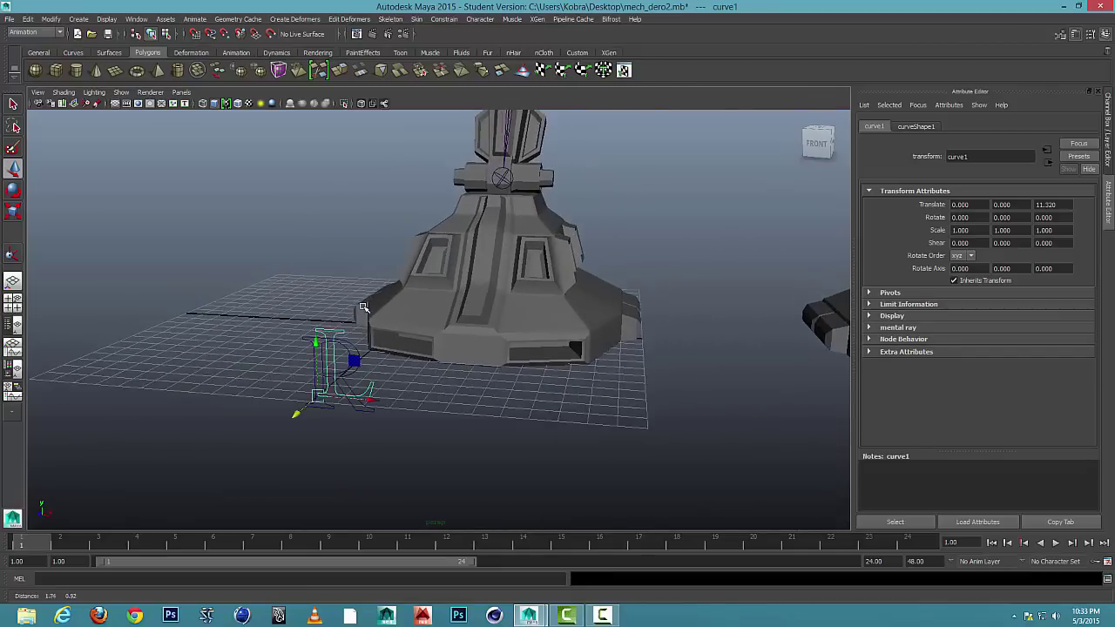
# Step: Select the L and R curves together, rotate them about Y to face sideways, and enter 90 as the Y rotation
pyautogui.scroll(-3, 495, 289)
pyautogui.keyDown('alt'); pyautogui.moveTo(543, 296); pyautogui.dragTo(428, 293, button='middle'); pyautogui.keyUp('alt')
pyautogui.scroll(-1, 428, 294)
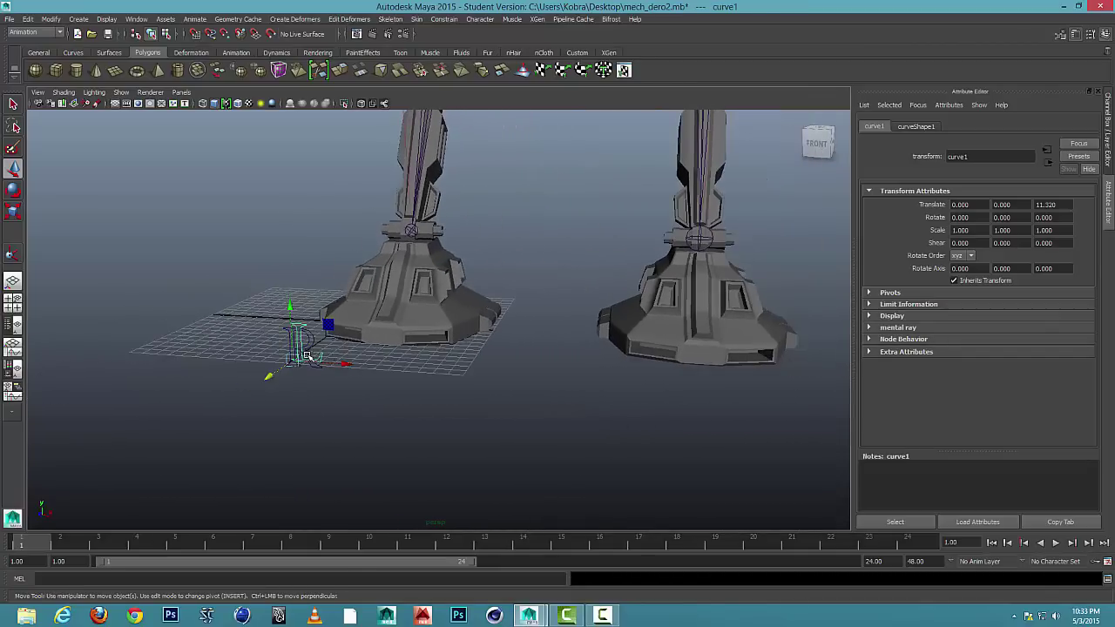
pyautogui.moveTo(276, 335); pyautogui.dragTo(477, 333)
pyautogui.scroll(-2, 304, 353)
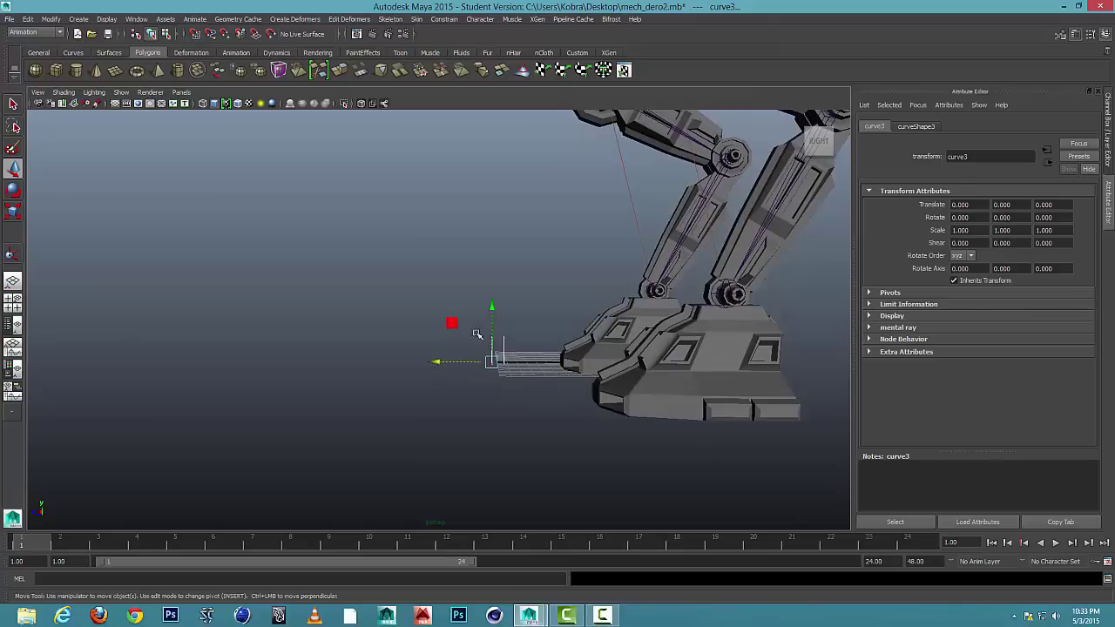
pyautogui.click(13, 190)
pyautogui.moveTo(465, 367); pyautogui.dragTo(535, 358)
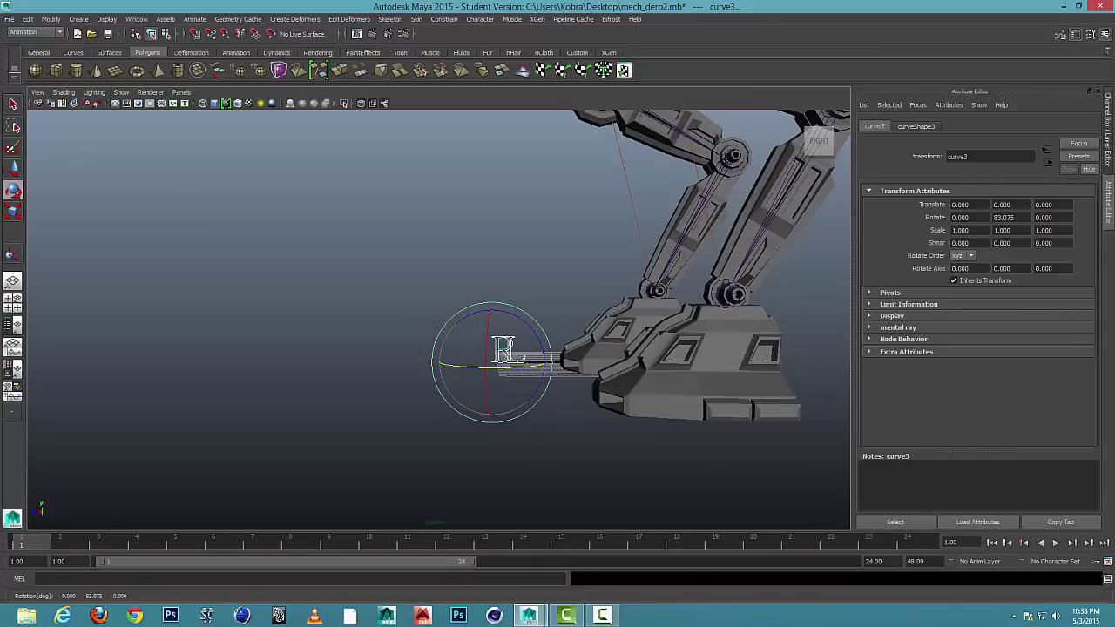
pyautogui.moveTo(1018, 218); pyautogui.dragTo(954, 218)
pyautogui.write('90')
pyautogui.press('Return')
# Step: Move the L curve along Z to about 9.44 so it stands beside the R instead of overlapping it
pyautogui.click(13, 168)
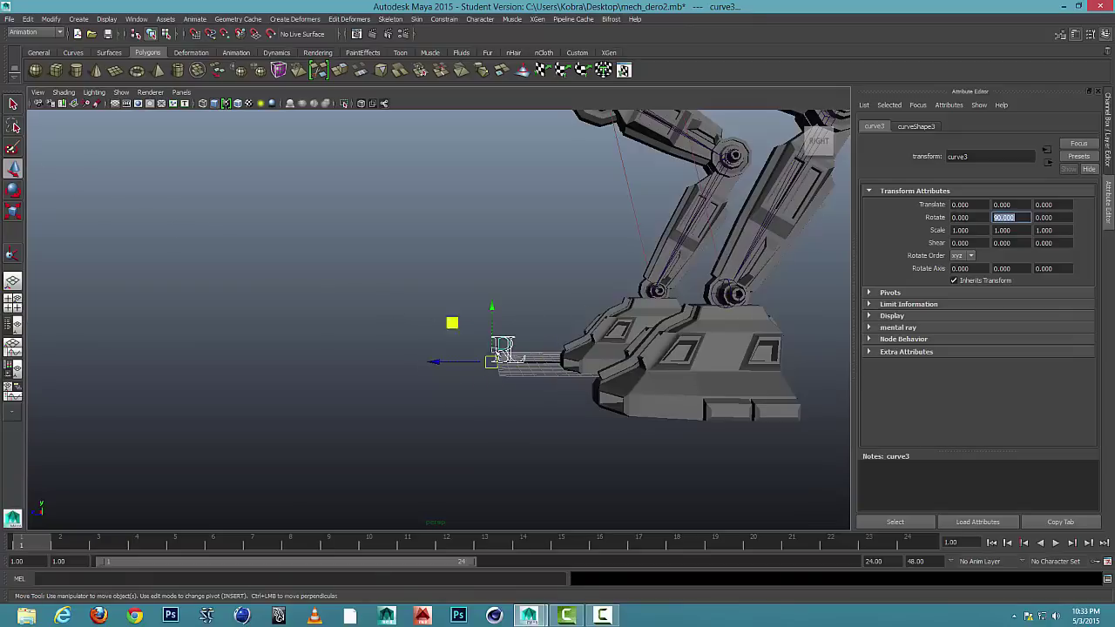
pyautogui.click(521, 359)
pyautogui.moveTo(475, 361); pyautogui.dragTo(543, 359)
pyautogui.scroll(3, 521, 363)
pyautogui.scroll(-4, 524, 363)
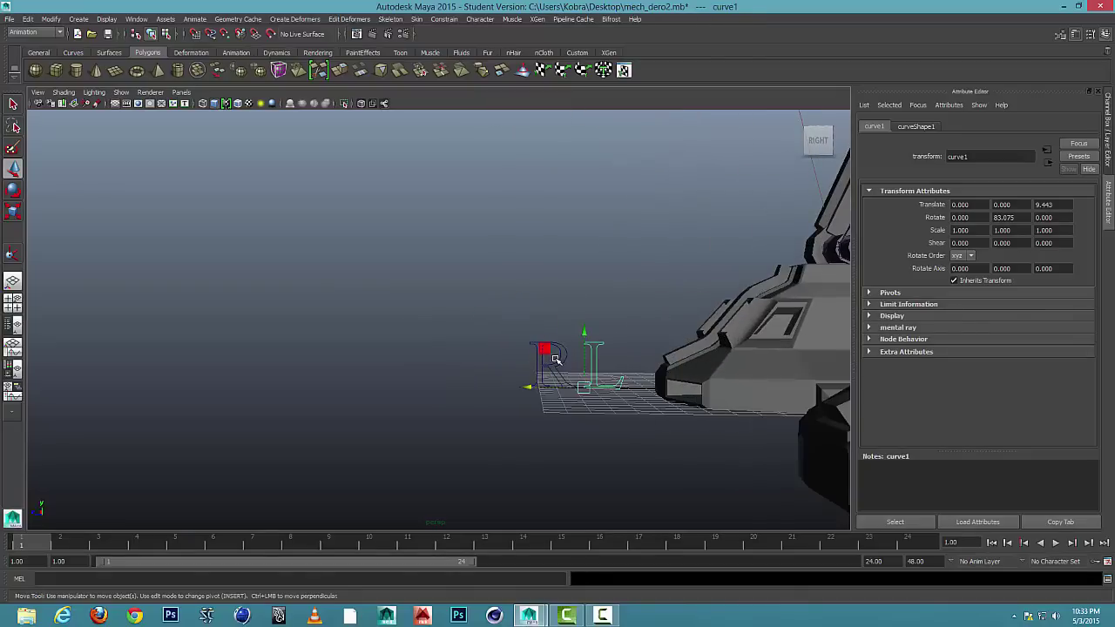
# Step: Delete the inner loop curve of the R letter, keeping its outer outline
pyautogui.click(558, 356)
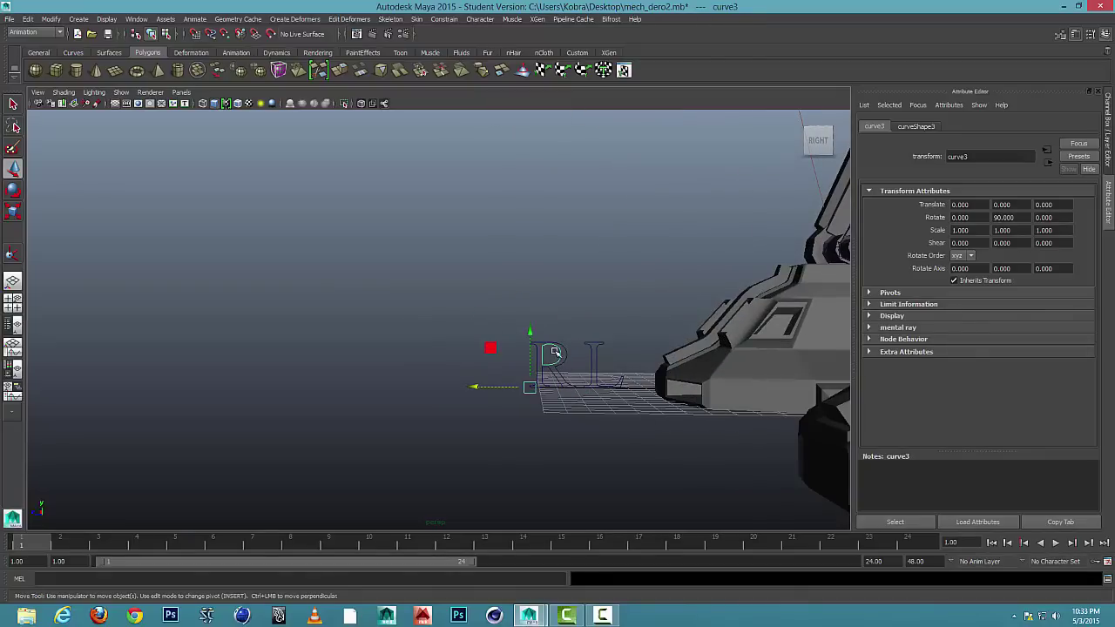
pyautogui.click(552, 353)
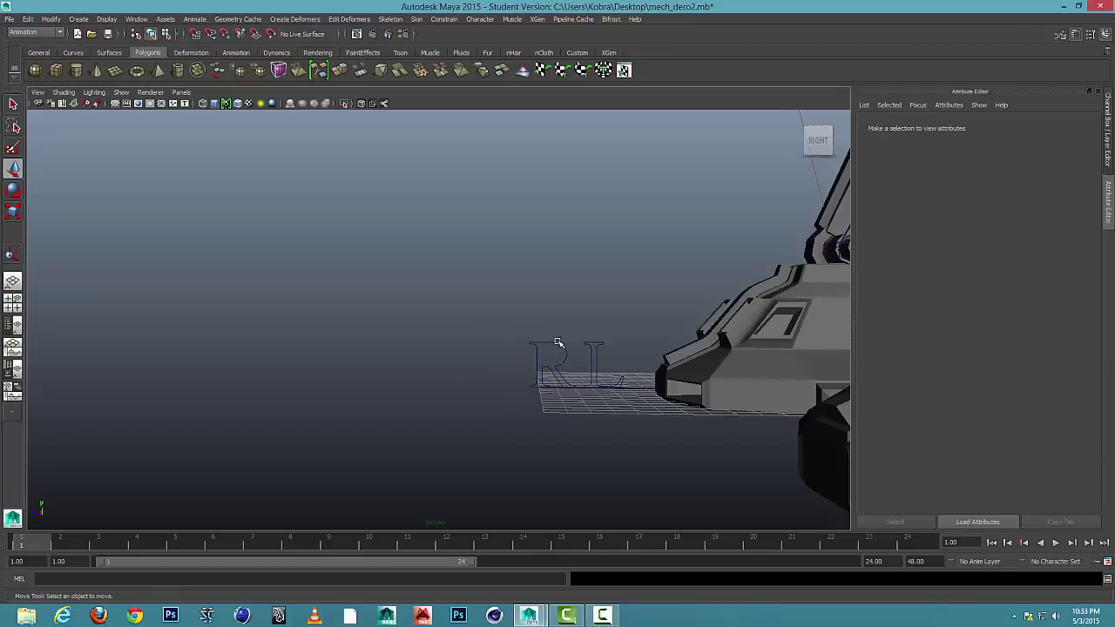
pyautogui.click(557, 346)
pyautogui.click(590, 345)
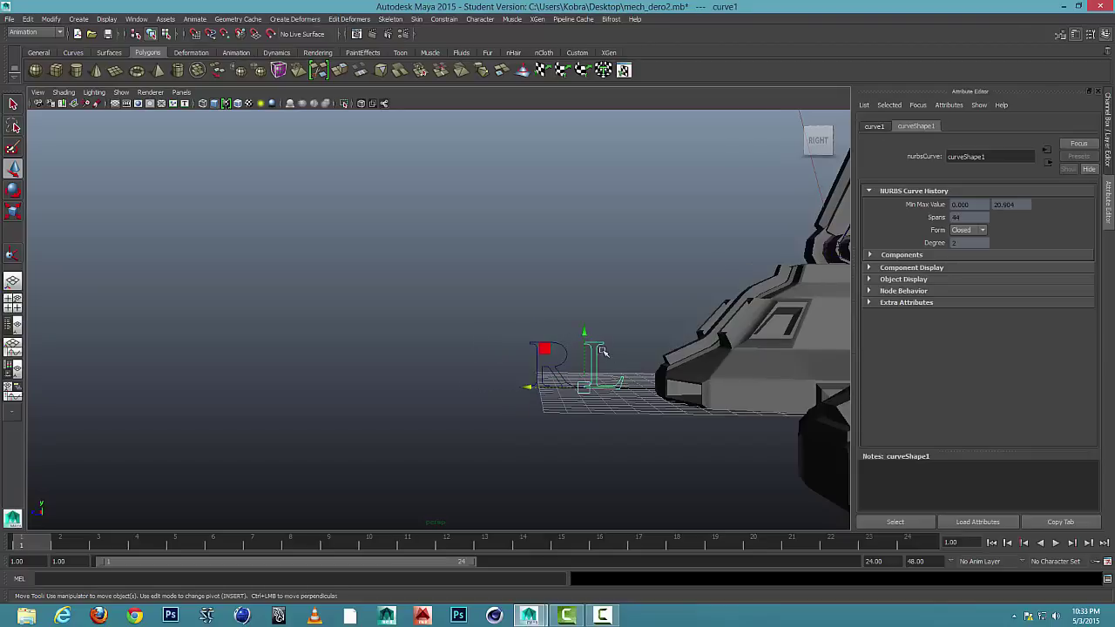
pyautogui.keyDown('alt'); pyautogui.moveTo(623, 383); pyautogui.dragTo(603, 370); pyautogui.keyUp('alt')
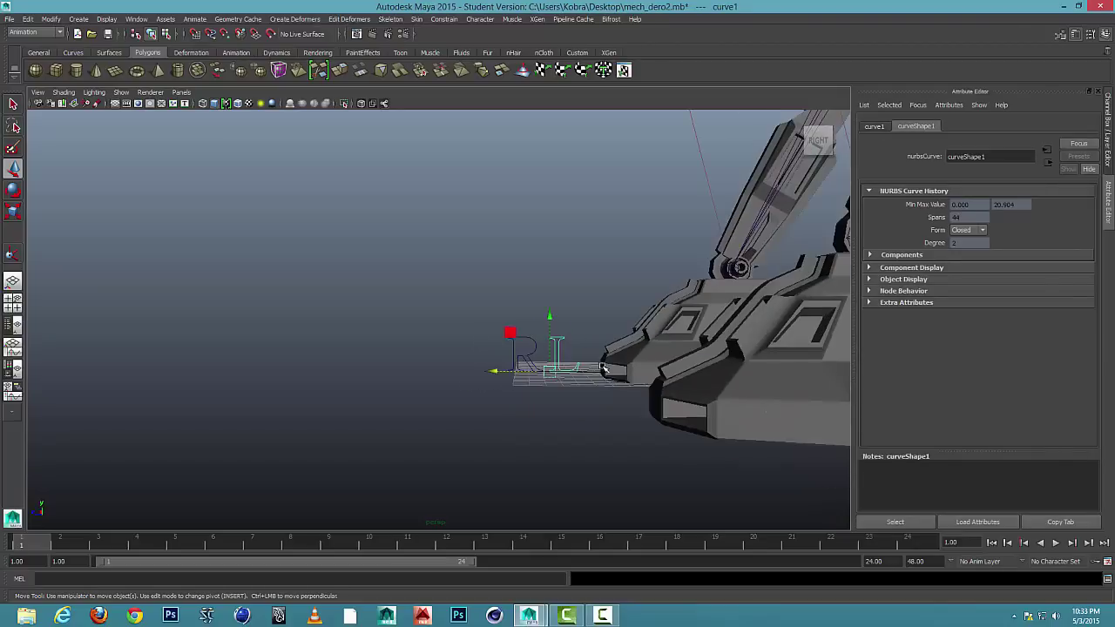
pyautogui.click(571, 303)
# Step: Move the L curve along X until it stands in front of the mech's left foot
pyautogui.keyDown('alt'); pyautogui.moveTo(571, 303); pyautogui.dragTo(562, 349); pyautogui.keyUp('alt')
pyautogui.keyDown('alt'); pyautogui.moveTo(572, 315); pyautogui.dragTo(550, 307, button='middle'); pyautogui.keyUp('alt')
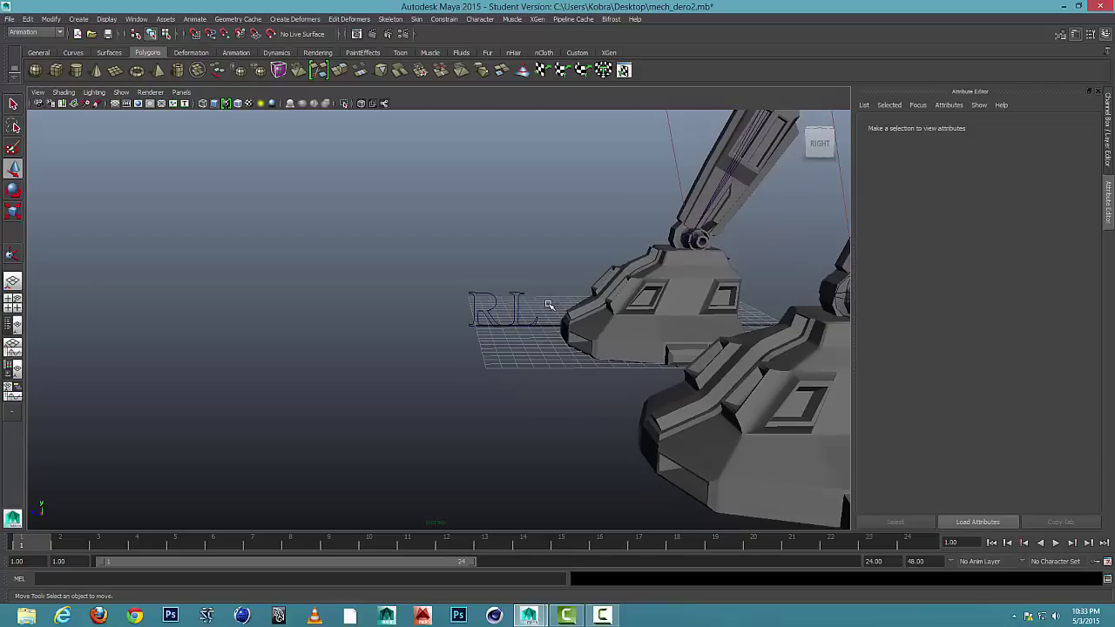
pyautogui.keyDown('alt'); pyautogui.moveTo(539, 310); pyautogui.dragTo(592, 308); pyautogui.keyUp('alt')
pyautogui.scroll(-4, 535, 315)
pyautogui.scroll(1, 509, 306)
pyautogui.keyDown('alt'); pyautogui.moveTo(509, 307); pyautogui.dragTo(498, 306, button='middle'); pyautogui.keyUp('alt')
pyautogui.keyDown('alt'); pyautogui.moveTo(497, 304); pyautogui.dragTo(500, 355); pyautogui.keyUp('alt')
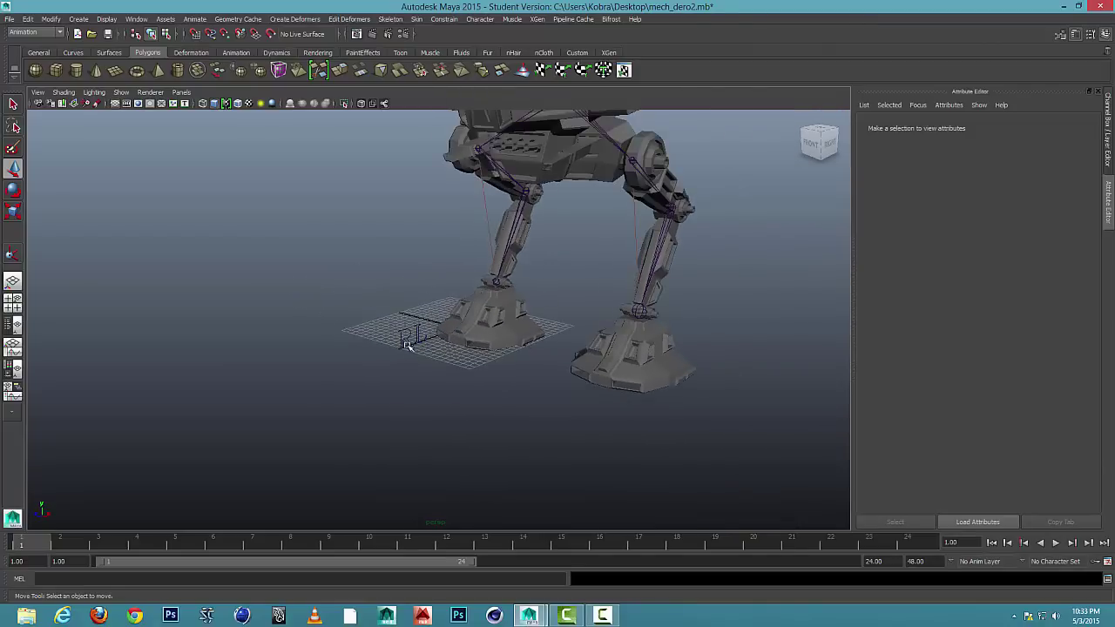
pyautogui.click(414, 338)
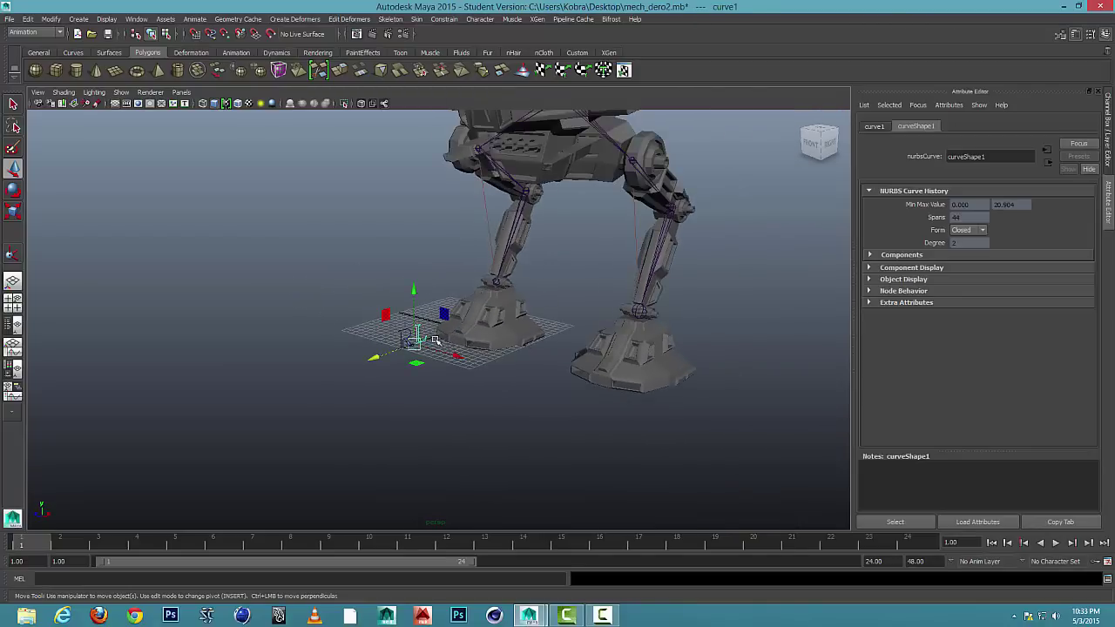
pyautogui.moveTo(457, 357); pyautogui.dragTo(667, 418)
# Step: Move the R curve along X until it is centred in front of the mech's right foot
pyautogui.click(377, 350)
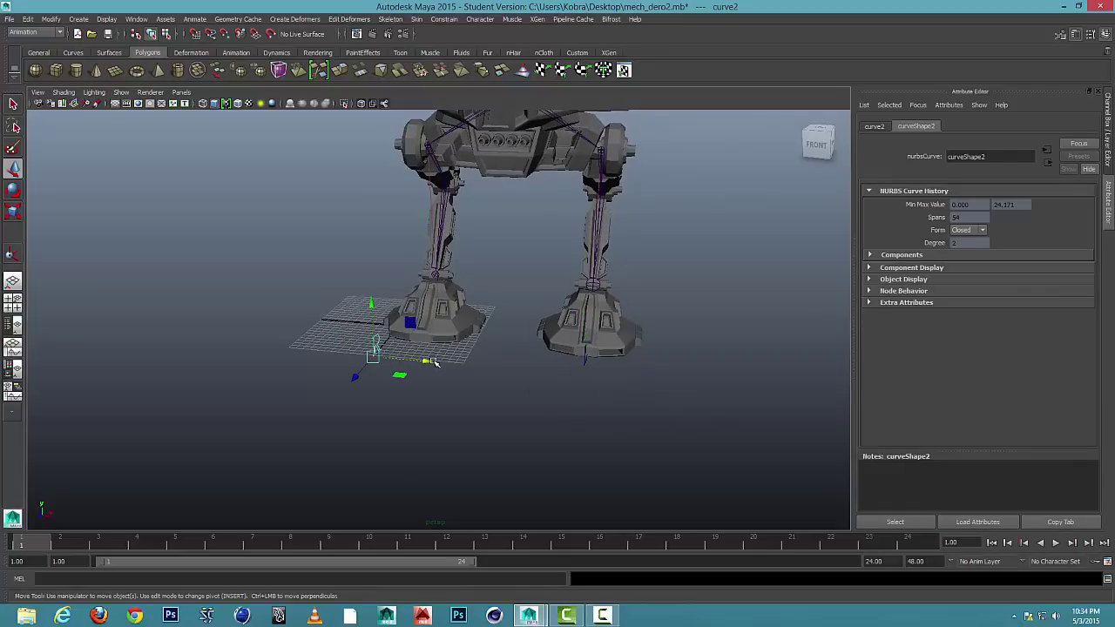
pyautogui.moveTo(434, 361); pyautogui.dragTo(468, 368)
pyautogui.keyDown('alt'); pyautogui.moveTo(605, 368); pyautogui.dragTo(516, 354); pyautogui.keyUp('alt')
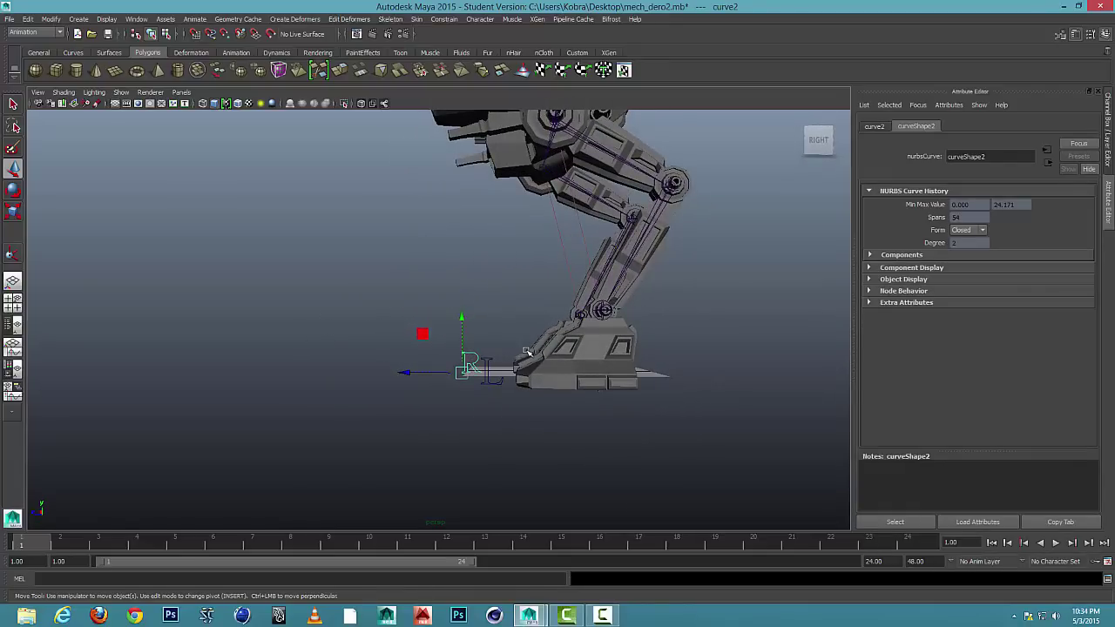
# Step: Nudge the L curve along Z to about 9.2 using the side view
pyautogui.press('space')
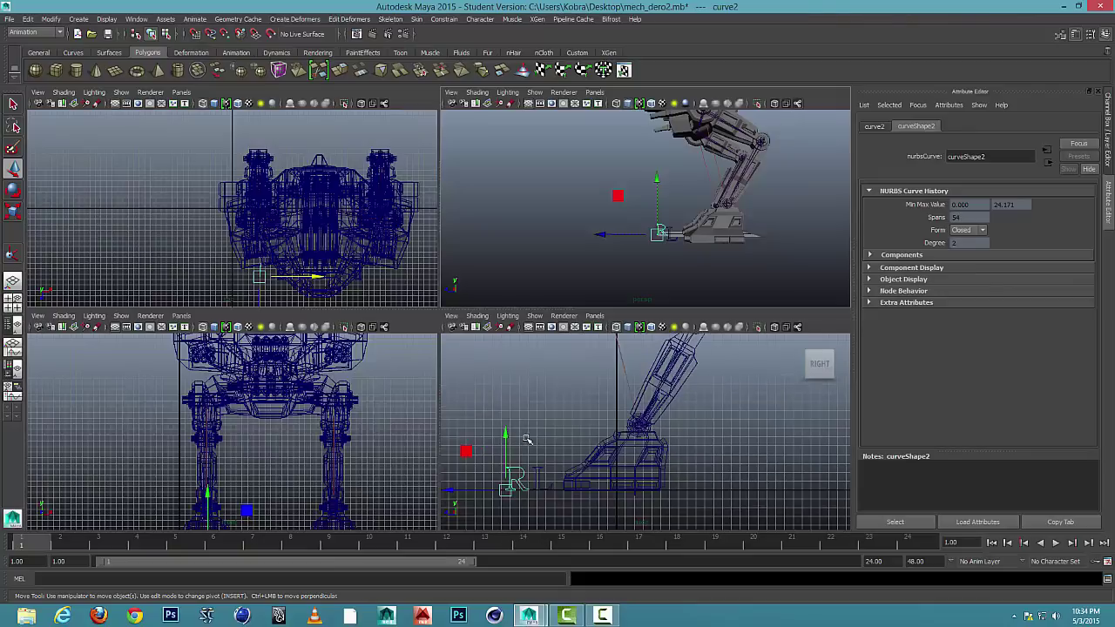
pyautogui.press('space')
pyautogui.keyDown('alt'); pyautogui.moveTo(538, 441); pyautogui.dragTo(746, 422, button='middle'); pyautogui.keyUp('alt')
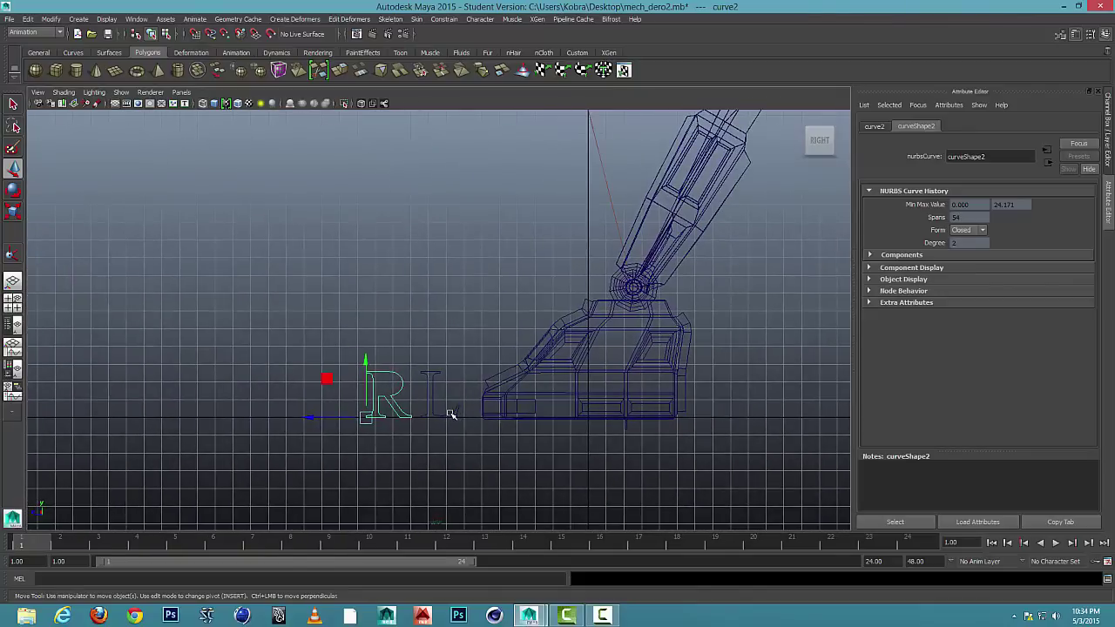
pyautogui.click(456, 415)
pyautogui.moveTo(364, 418); pyautogui.dragTo(369, 418)
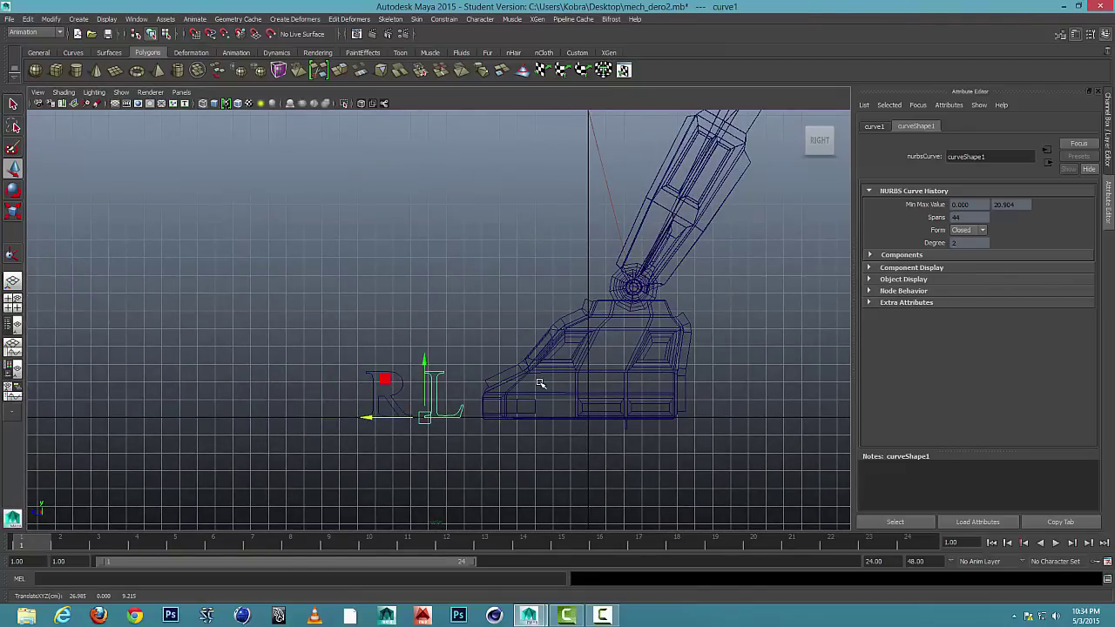
pyautogui.press('space')
pyautogui.press('space')
# Step: Parent the left foot mesh to the left leg's IK handle
pyautogui.keyDown('alt'); pyautogui.moveTo(461, 251); pyautogui.dragTo(481, 276); pyautogui.keyUp('alt')
pyautogui.keyDown('alt'); pyautogui.moveTo(535, 296); pyautogui.dragTo(453, 269, button='middle'); pyautogui.keyUp('alt')
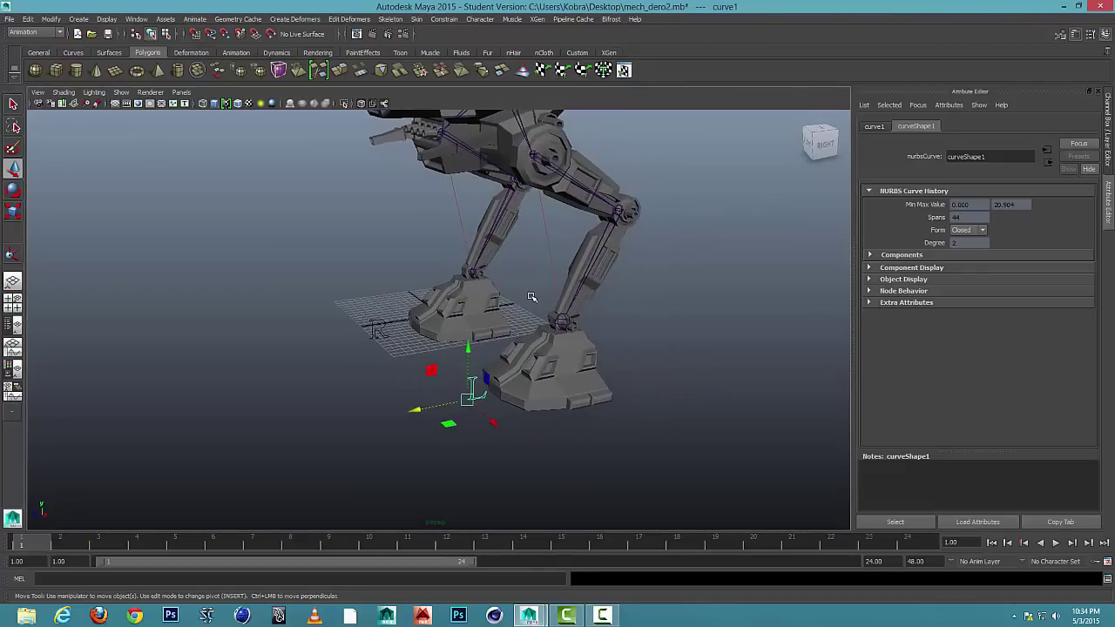
pyautogui.keyDown('alt'); pyautogui.moveTo(603, 324); pyautogui.dragTo(587, 321); pyautogui.keyUp('alt')
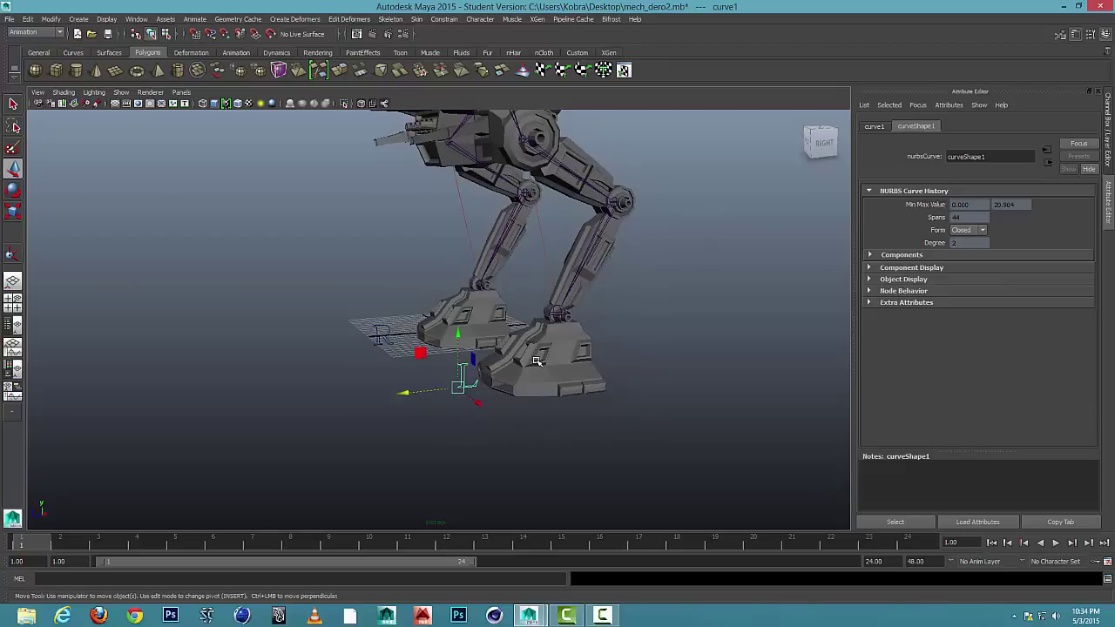
pyautogui.keyDown('alt'); pyautogui.moveTo(555, 354); pyautogui.dragTo(604, 402, button='right'); pyautogui.keyUp('alt')
pyautogui.click(651, 417)
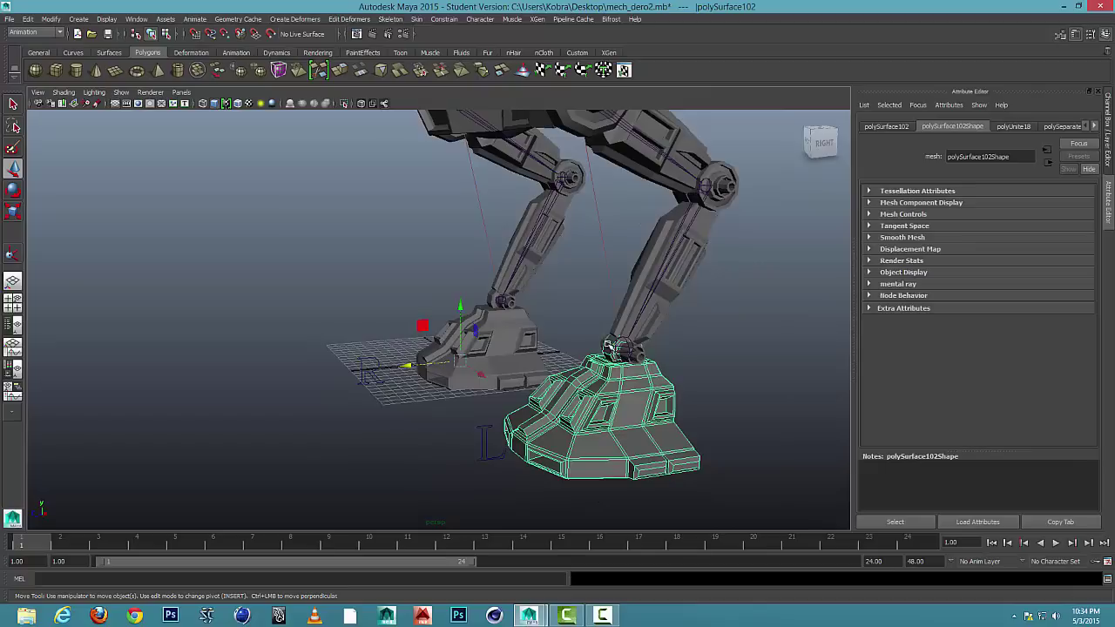
pyautogui.click(631, 357)
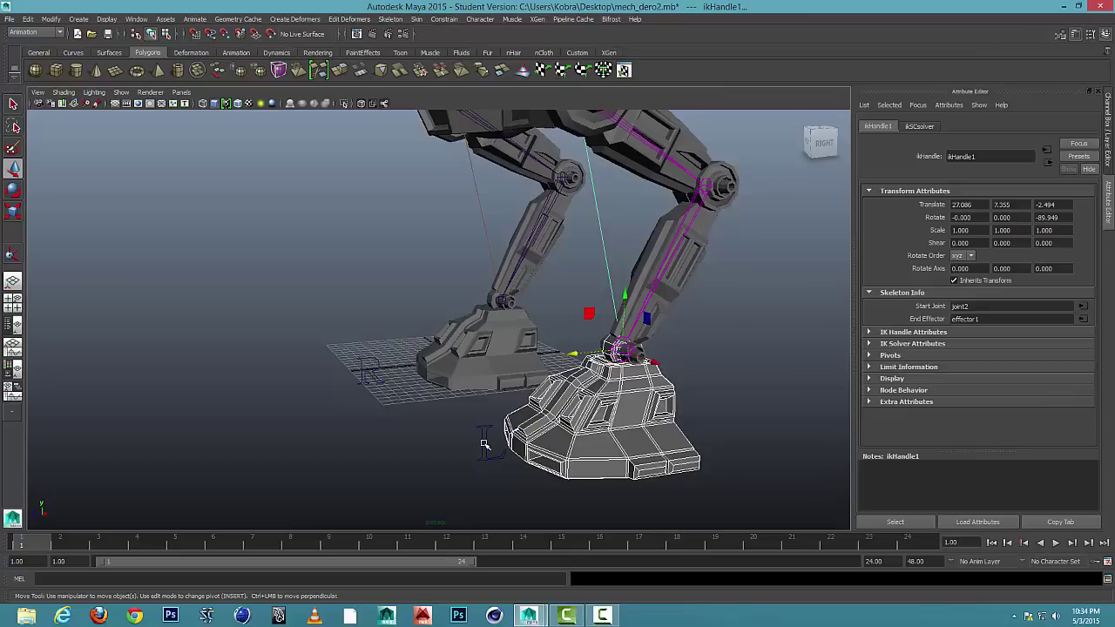
pyautogui.press('Down')
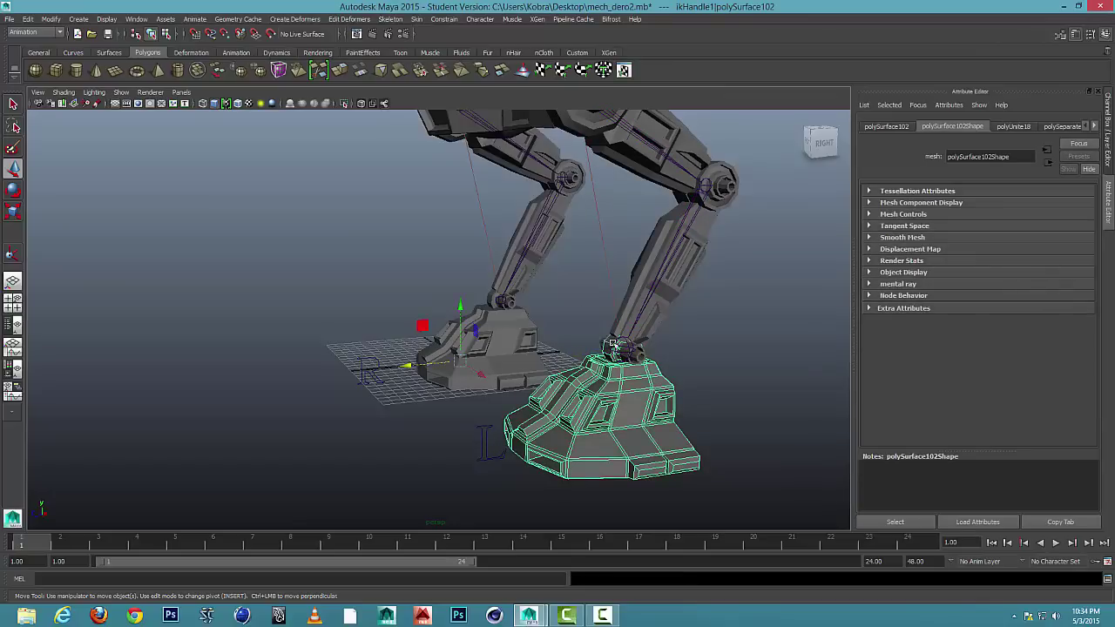
# Step: Parent the left leg's IK handle to the L curve and try moving the curve to test the leg
pyautogui.click(637, 359)
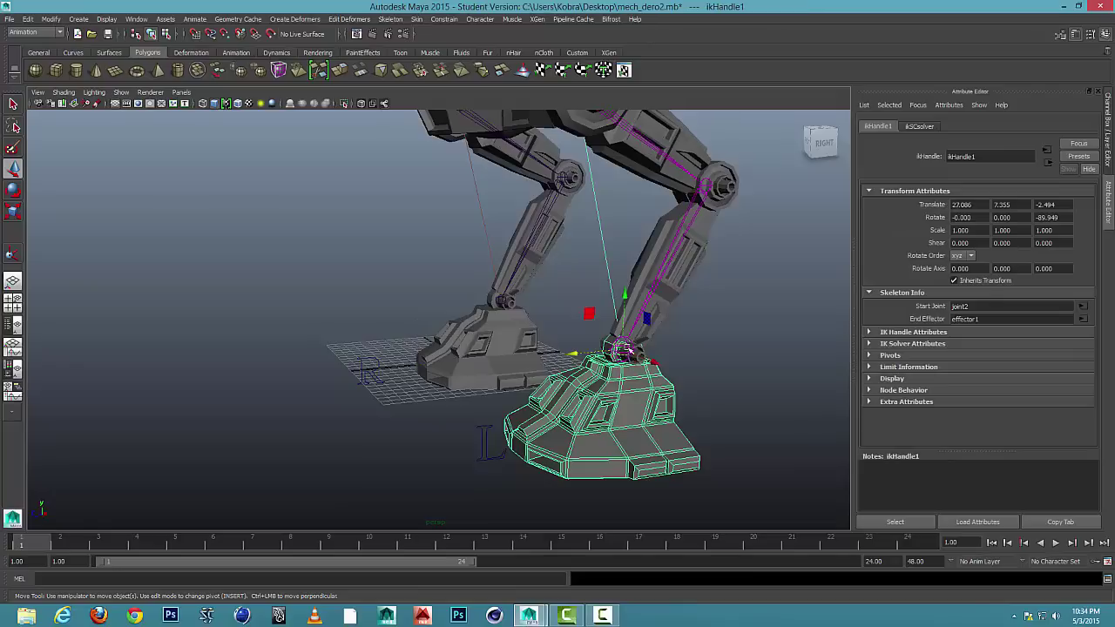
pyautogui.click(488, 432)
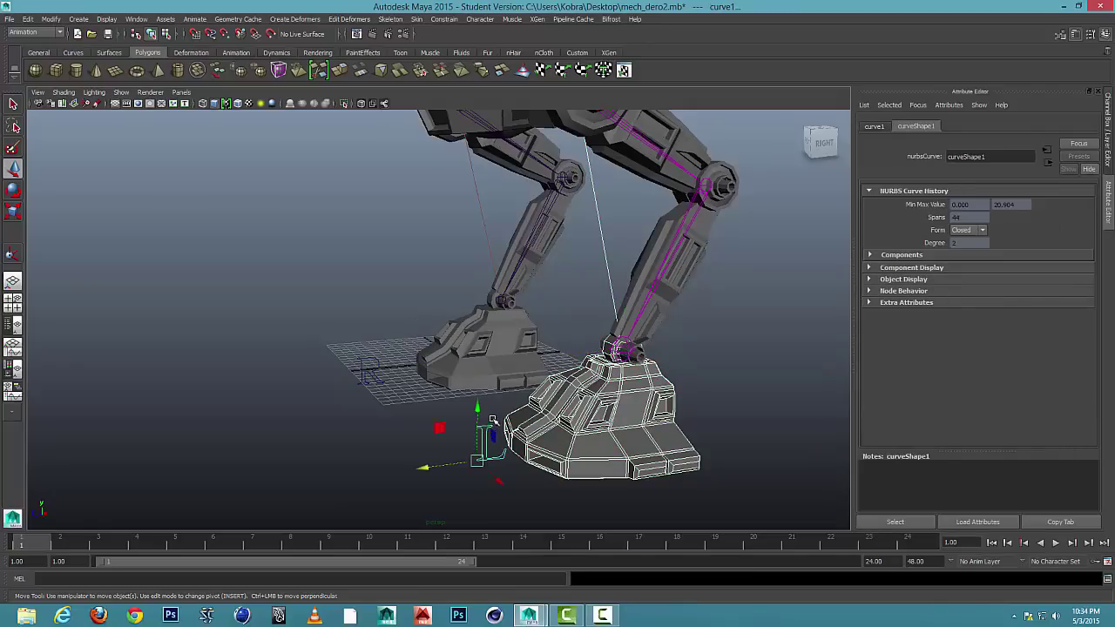
pyautogui.press('p')
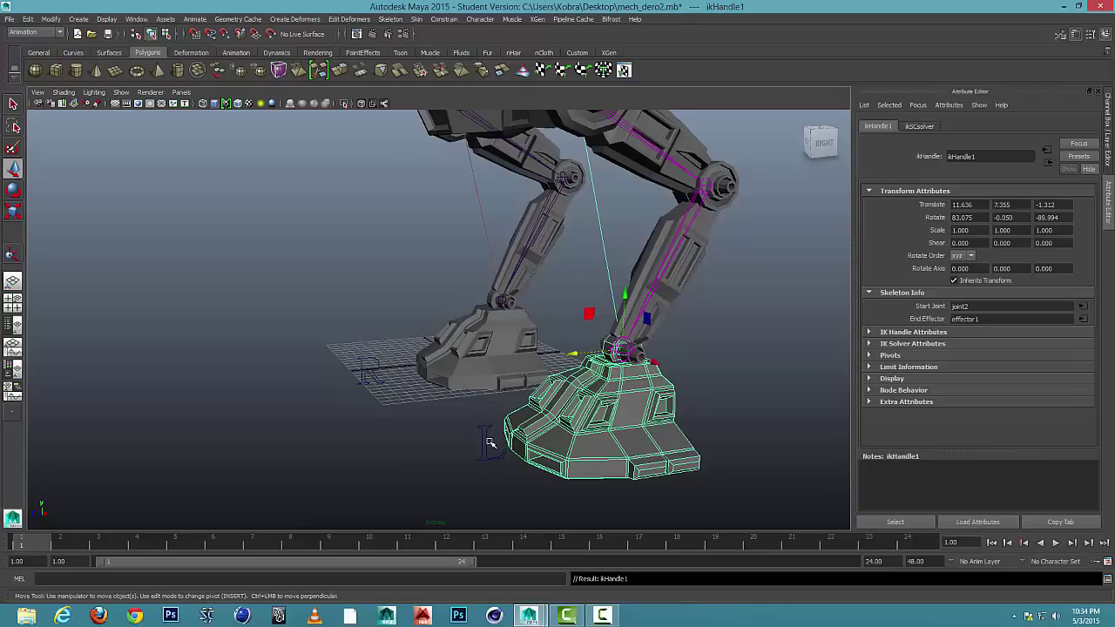
pyautogui.click(486, 456)
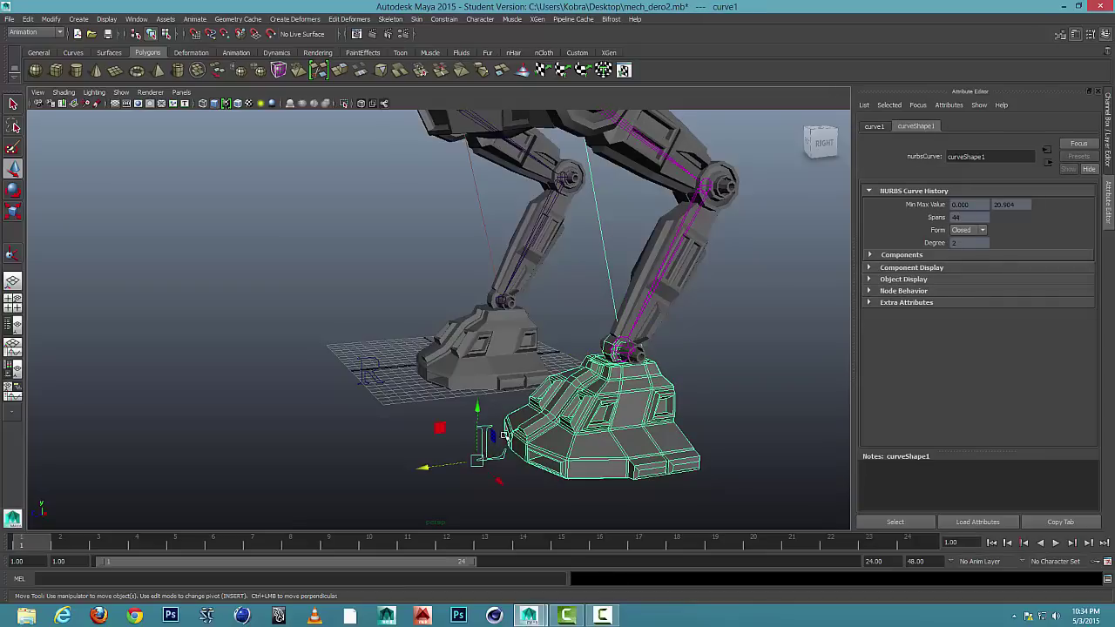
pyautogui.moveTo(475, 464); pyautogui.dragTo(540, 438)
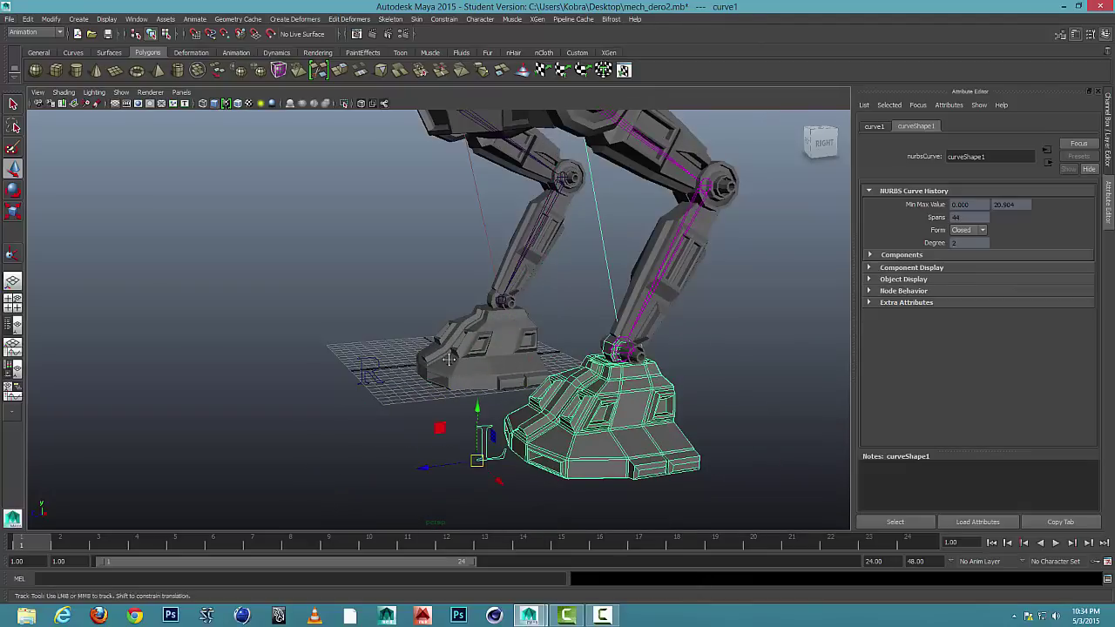
# Step: Parent the right foot mesh to the right leg's IK handle
pyautogui.keyDown('alt'); pyautogui.moveTo(452, 354); pyautogui.dragTo(536, 366); pyautogui.keyUp('alt')
pyautogui.click(536, 386)
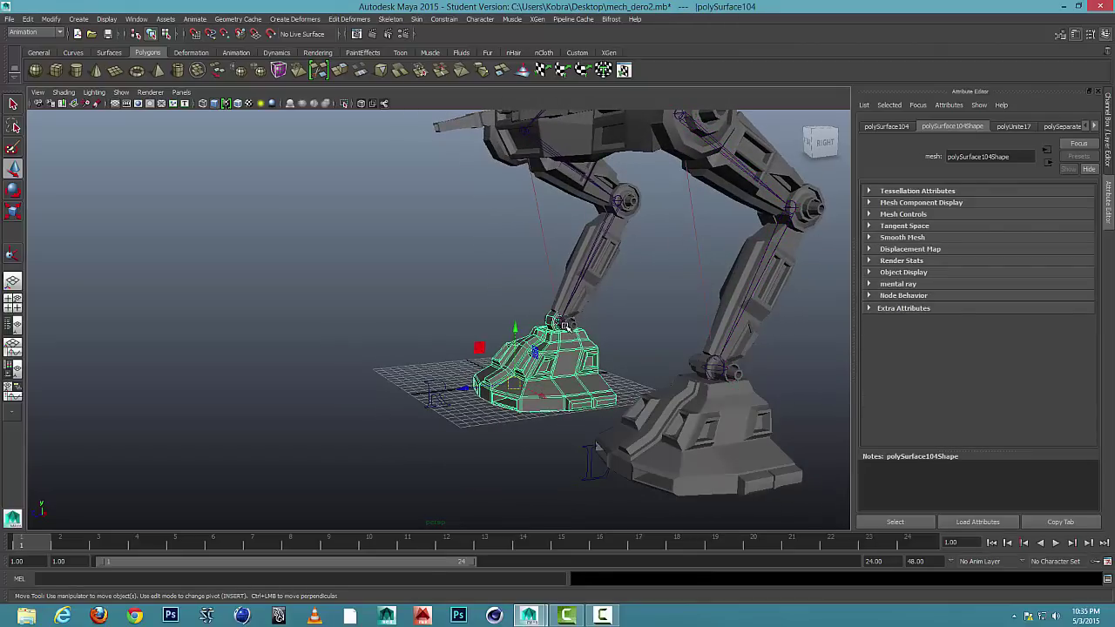
pyautogui.click(559, 323)
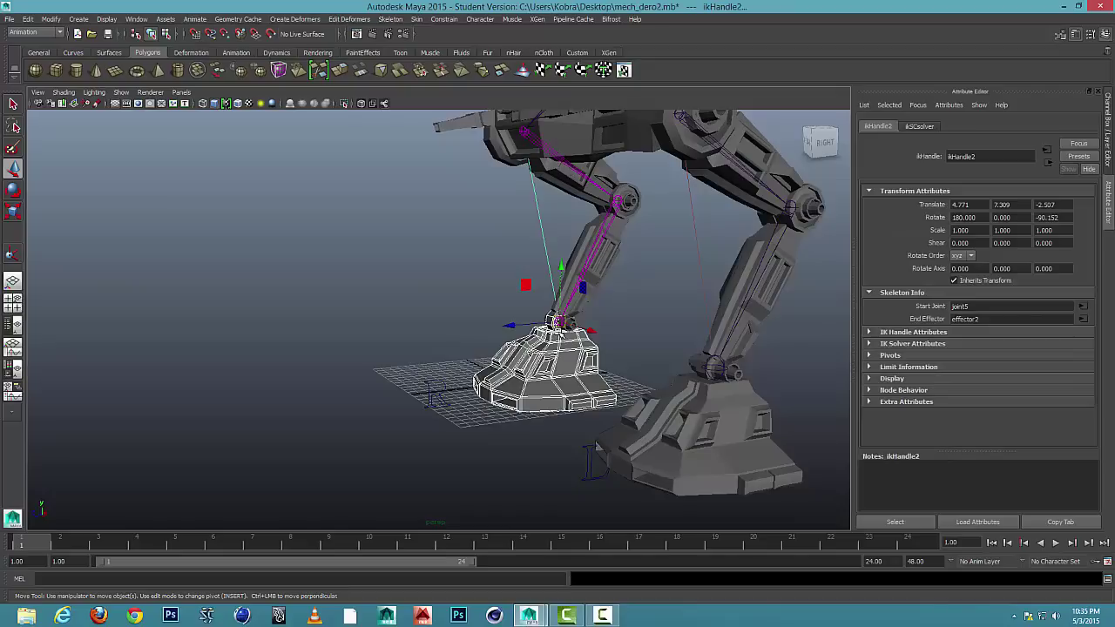
pyautogui.keyDown('shift'); pyautogui.click(562, 335); pyautogui.keyUp('shift')
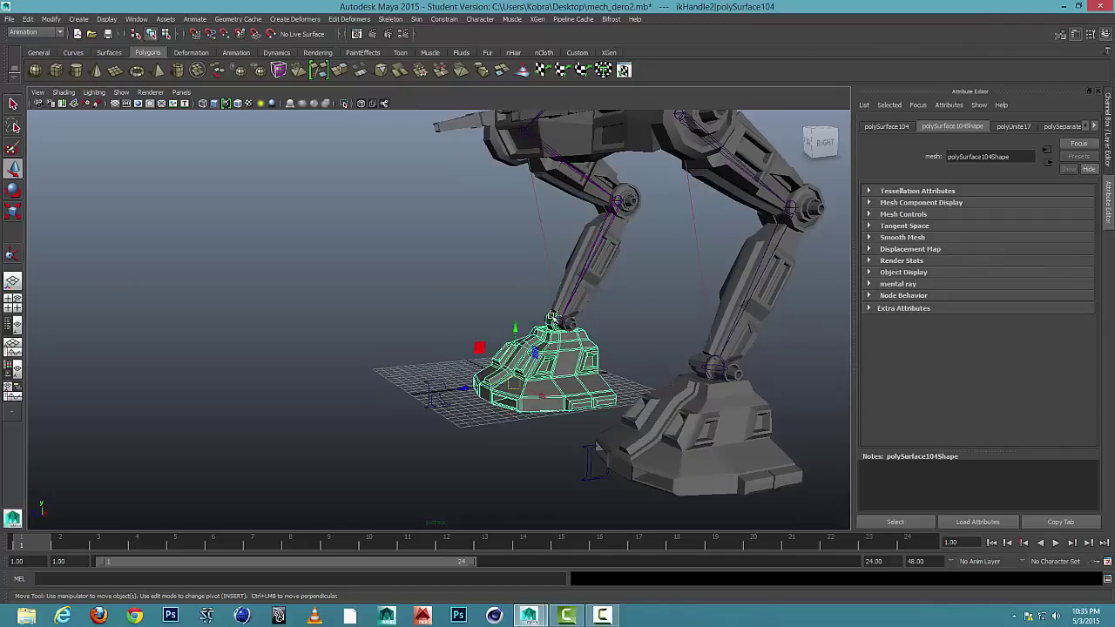
# Step: Parent the right leg's IK handle to the R curve
pyautogui.click(564, 318)
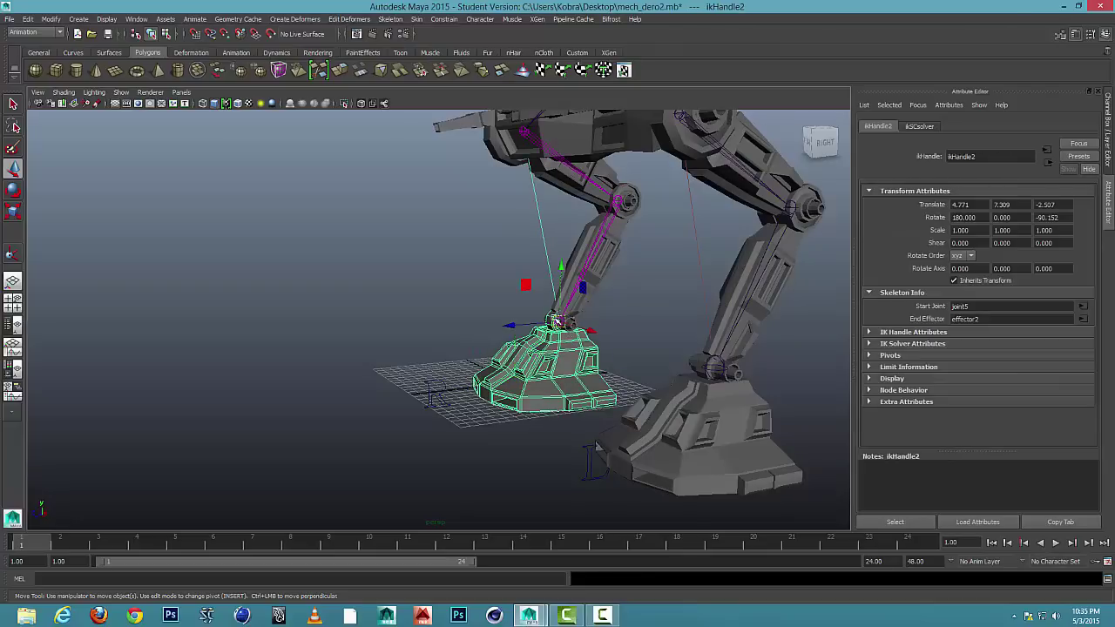
pyautogui.click(424, 389)
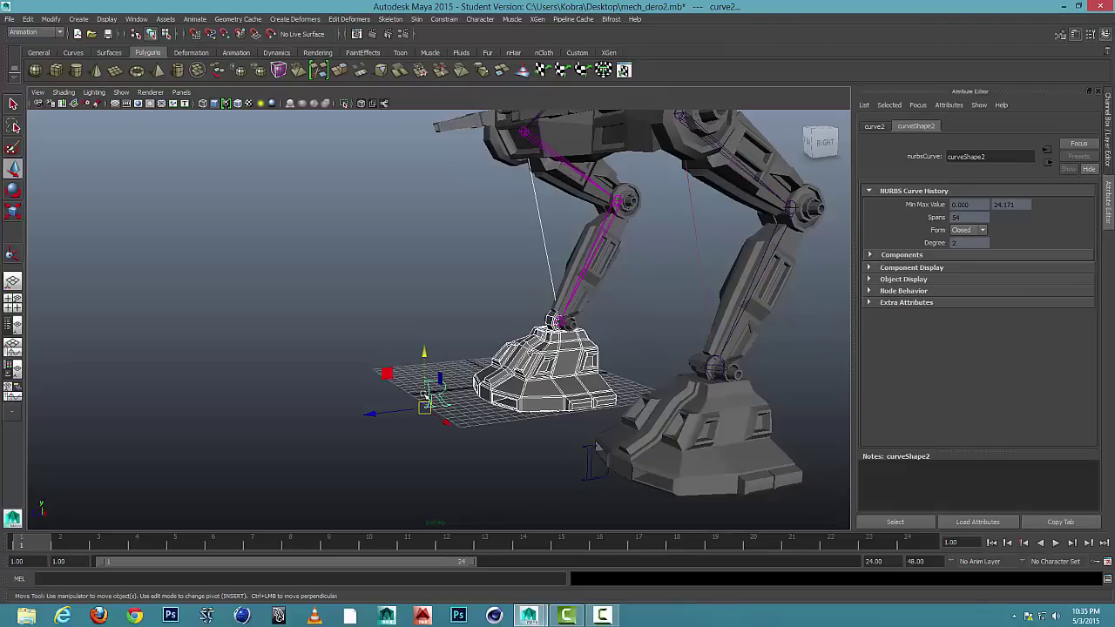
pyautogui.press('p')
# Step: Try moving the R curve freely to test the right leg and foot, and select the L curve
pyautogui.click(433, 380)
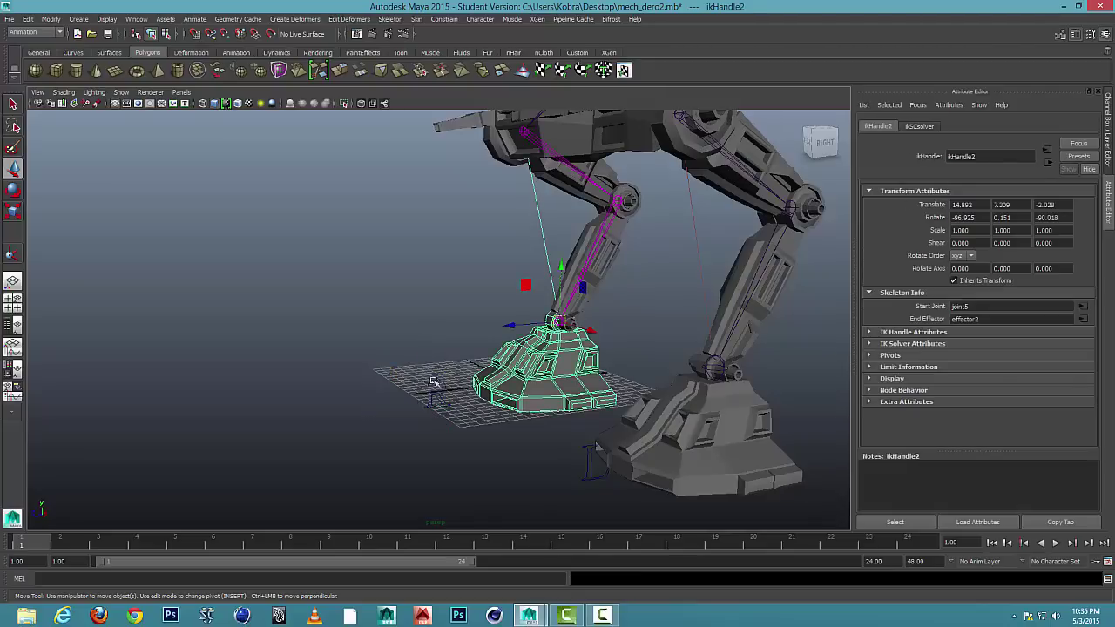
pyautogui.click(408, 372)
pyautogui.click(426, 389)
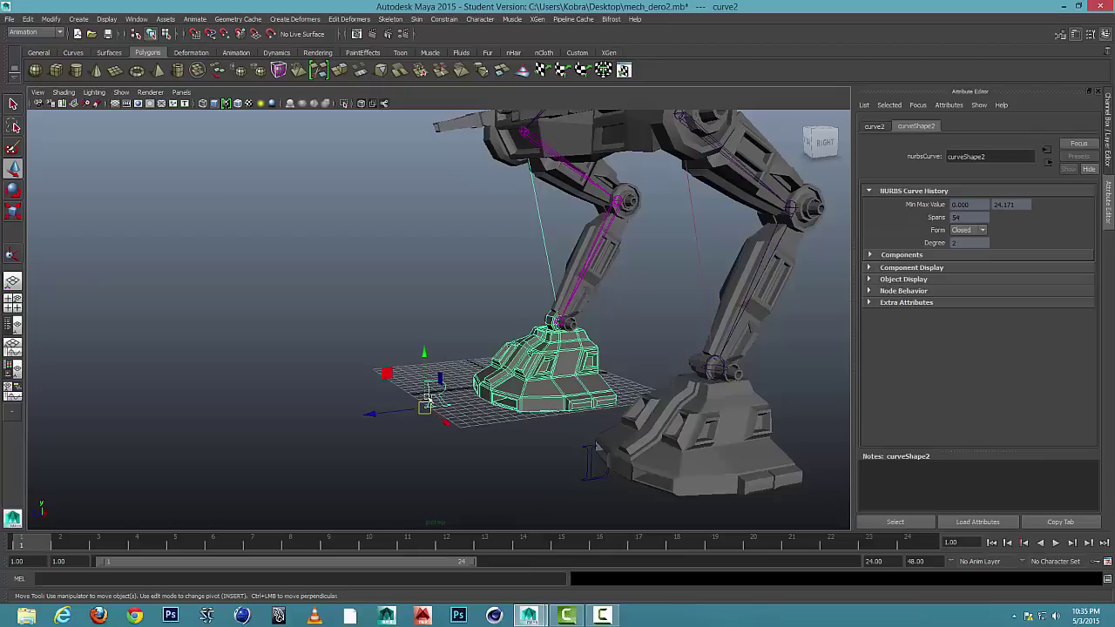
pyautogui.moveTo(425, 406); pyautogui.dragTo(523, 455)
pyautogui.click(517, 468)
# Step: Select the root joint inside the body, lower it slightly and rotate it to test how the body and legs react
pyautogui.keyDown('alt'); pyautogui.moveTo(491, 229); pyautogui.dragTo(514, 231); pyautogui.keyUp('alt')
pyautogui.click(520, 221)
pyautogui.scroll(4, 522, 235)
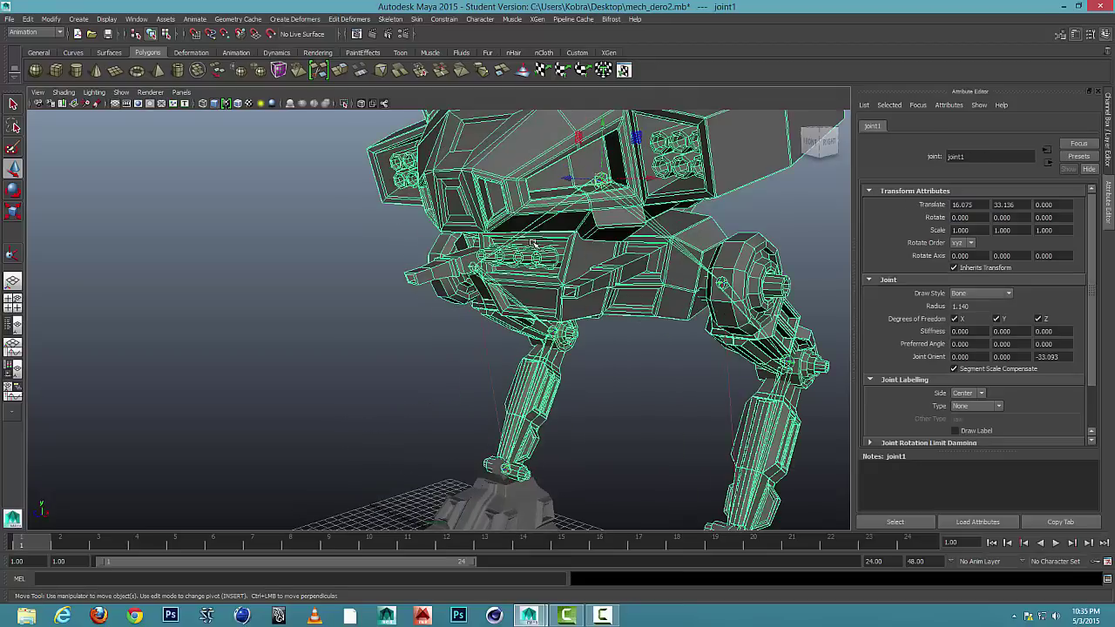
pyautogui.scroll(-4, 669, 295)
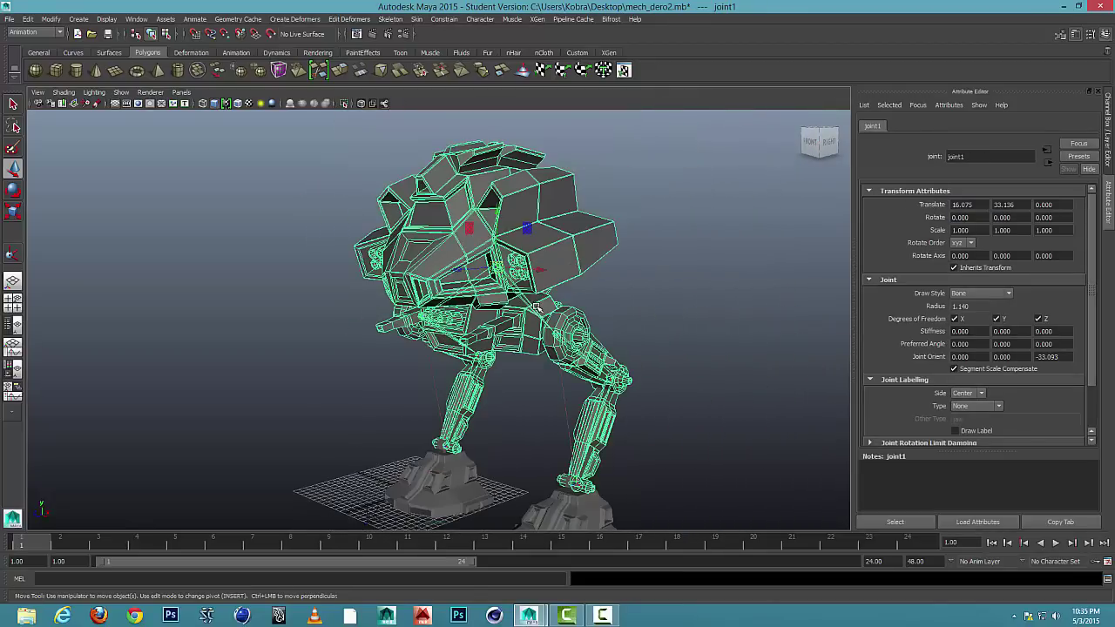
pyautogui.keyDown('alt'); pyautogui.moveTo(488, 279); pyautogui.dragTo(492, 291, button='middle'); pyautogui.keyUp('alt')
pyautogui.keyDown('alt'); pyautogui.moveTo(501, 255); pyautogui.dragTo(496, 225); pyautogui.keyUp('alt')
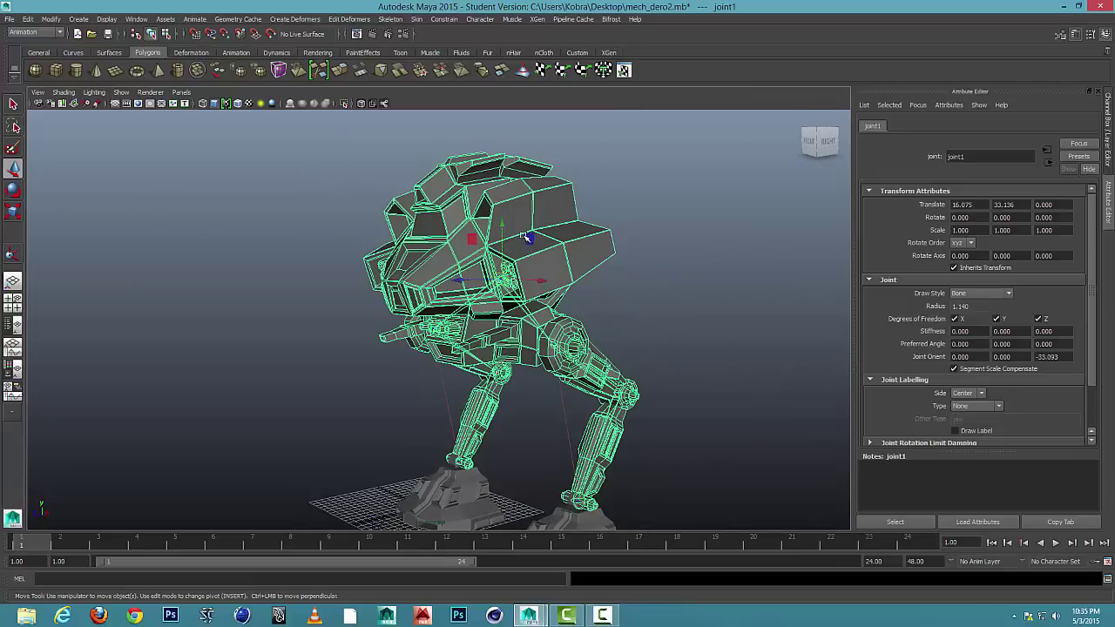
pyautogui.moveTo(501, 224); pyautogui.dragTo(525, 277)
pyautogui.press('e')
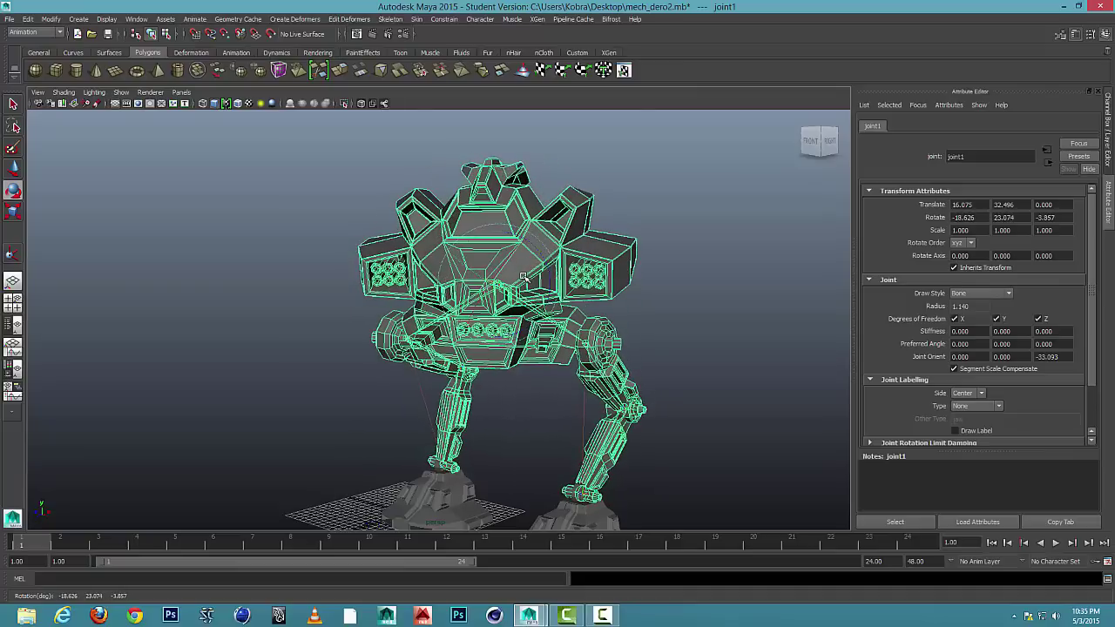
# Step: Undo the test move, rotation and selection of the root joint
pyautogui.hotkey('ctrl', 'z')
pyautogui.hotkey('ctrl', 'z')
pyautogui.hotkey('ctrl', 'z')
pyautogui.hotkey('ctrl', 'z')
pyautogui.hotkey('ctrl', 'z')
pyautogui.hotkey('ctrl', 'z')
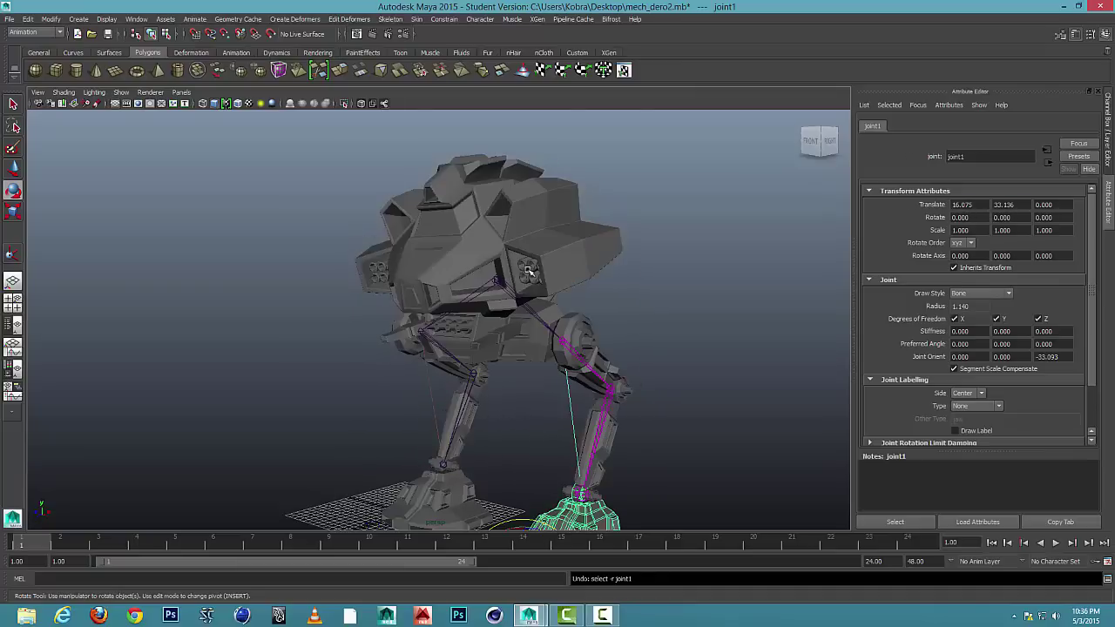
# Step: Select the mech's upper body mesh and activate the Move tool on it
pyautogui.keyDown('alt'); pyautogui.moveTo(529, 275); pyautogui.dragTo(503, 292); pyautogui.keyUp('alt')
pyautogui.click(523, 291)
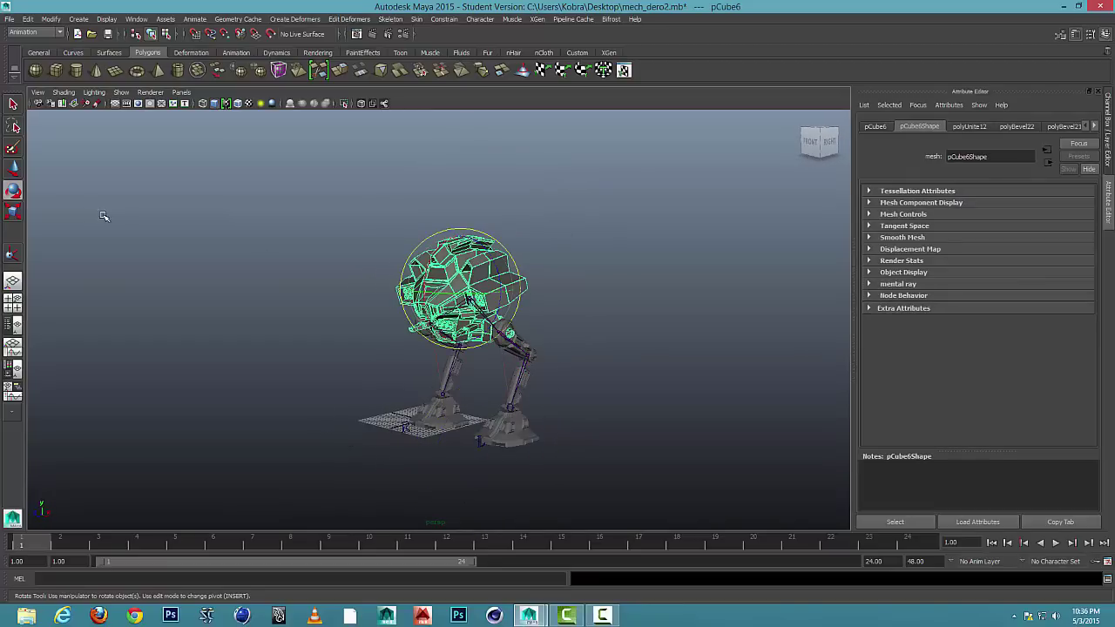
pyautogui.click(13, 169)
pyautogui.keyDown('alt'); pyautogui.moveTo(332, 280); pyautogui.dragTo(359, 283); pyautogui.keyUp('alt')
pyautogui.scroll(2, 494, 313)
pyautogui.scroll(3, 506, 311)
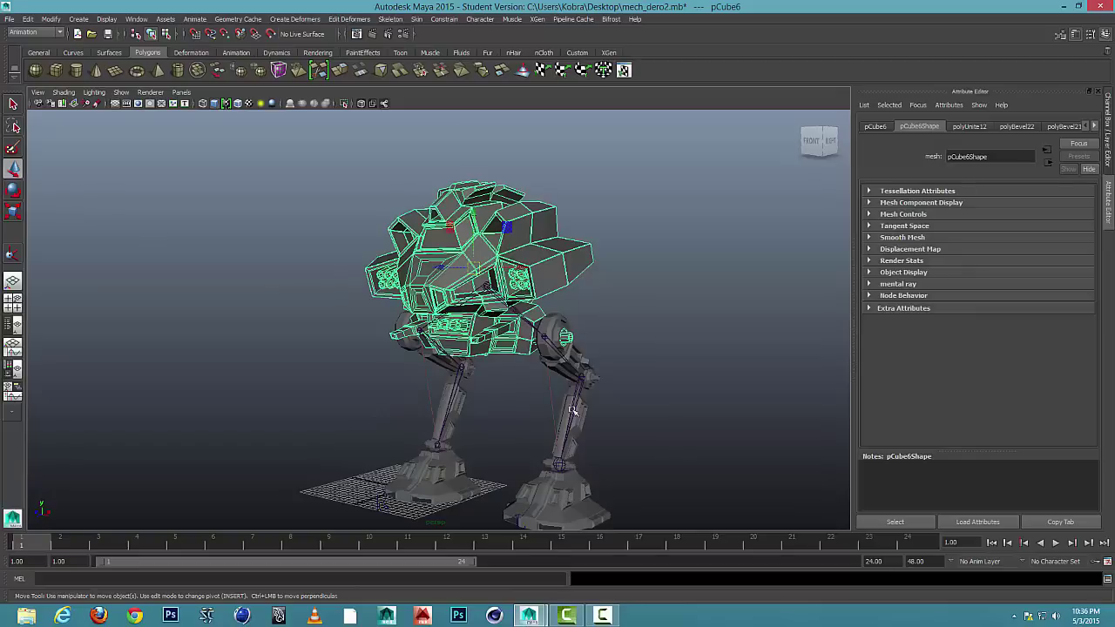
pyautogui.moveTo(572, 411)
pyautogui.keyDown('alt'); pyautogui.mouseDown()
pyautogui.moveTo(587, 383)
pyautogui.moveTo(574, 390)
pyautogui.mouseUp(); pyautogui.keyUp('alt')
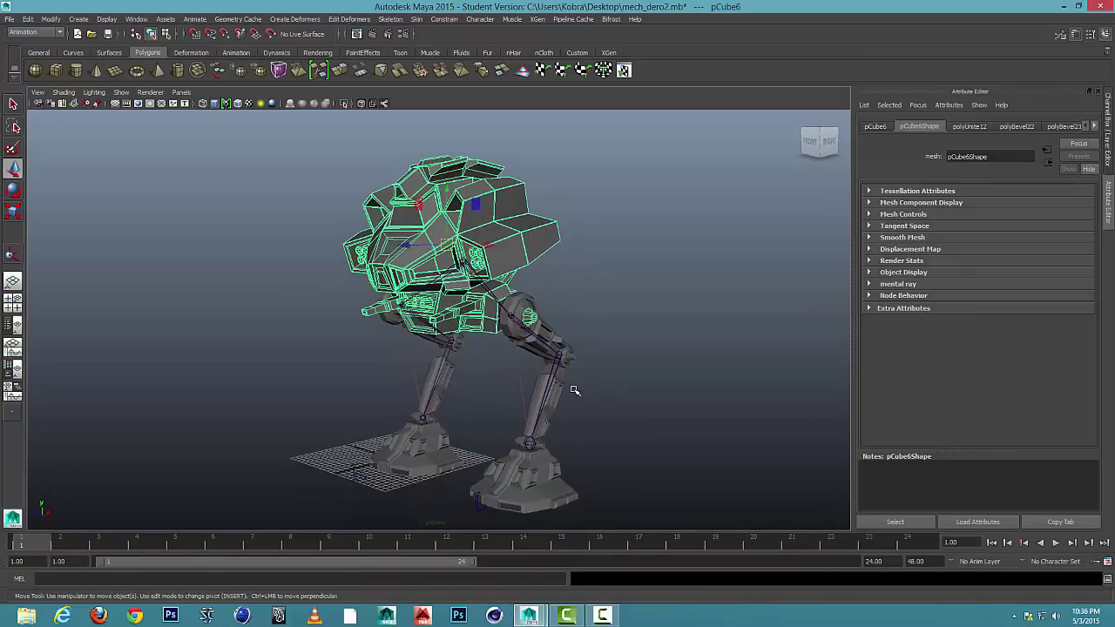